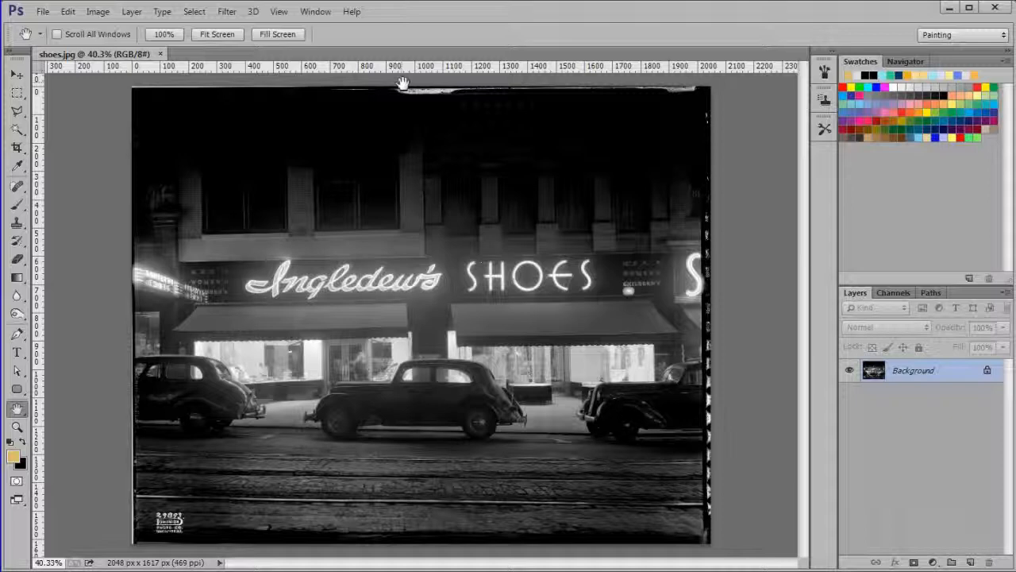
Convert the locked Background into a regular layer named Original
double_click(915, 373)
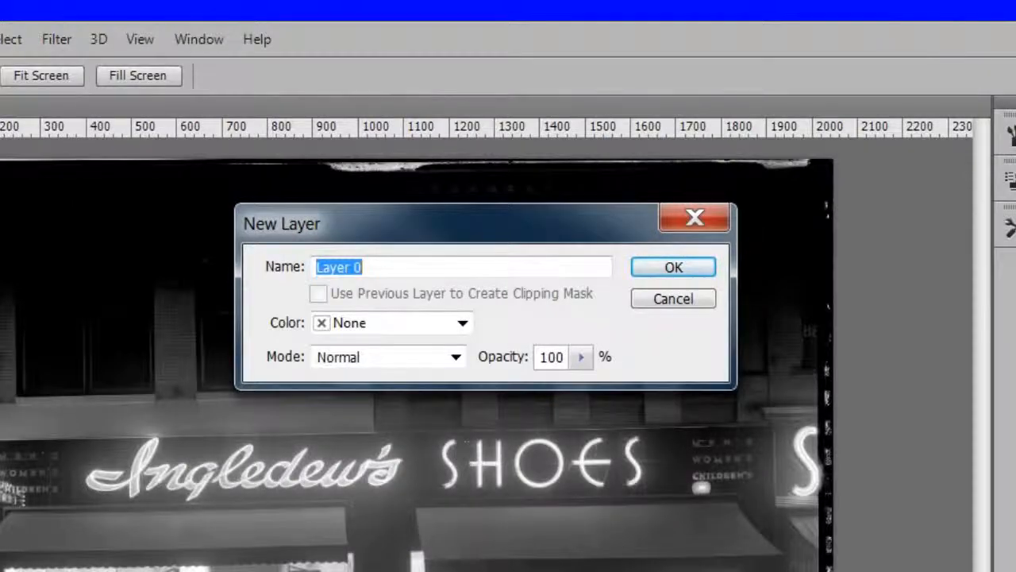
type("Original")
left_click(675, 268)
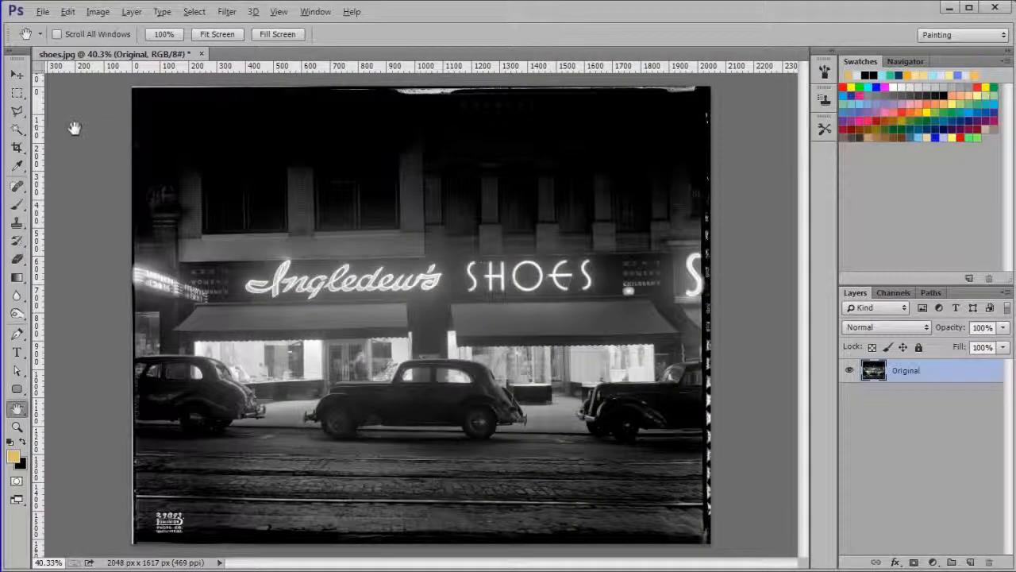
Crop the photo evenly inward with the Ratio setting to about 1998 × 1562 px, trimming off the damaged film edges
left_click(16, 149)
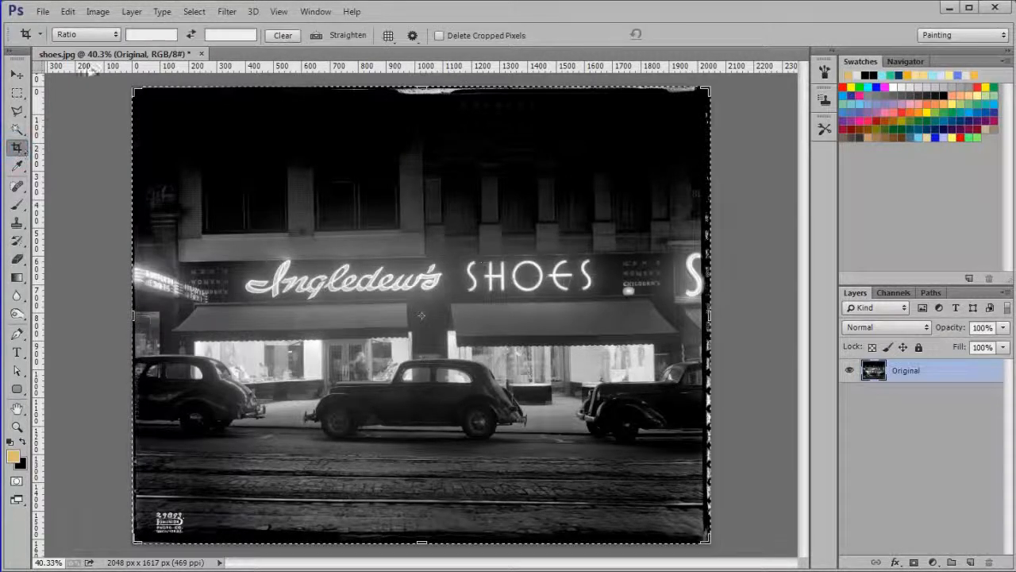
left_click(107, 37)
left_click(109, 51)
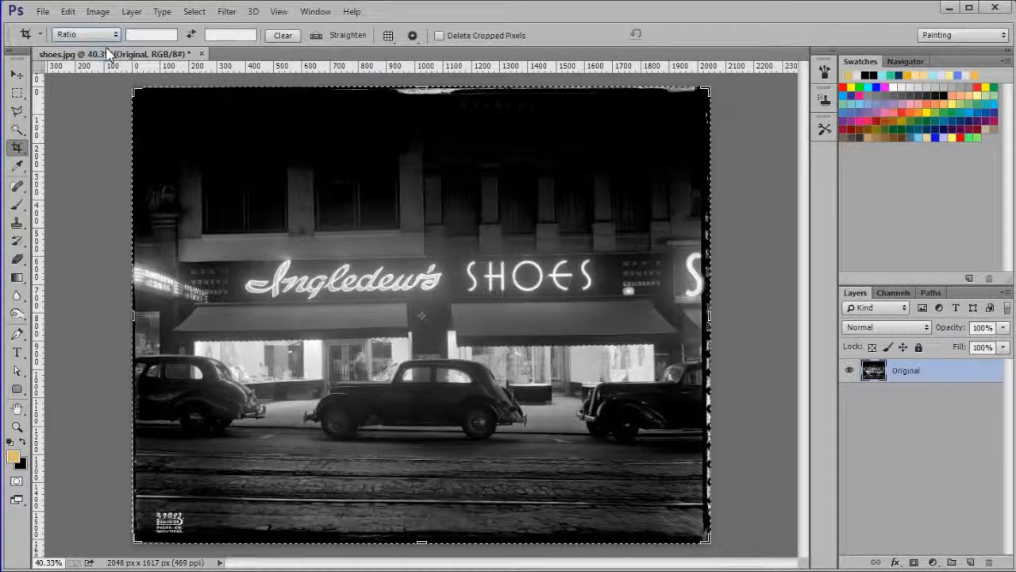
left_click_drag(133, 315, 141, 314)
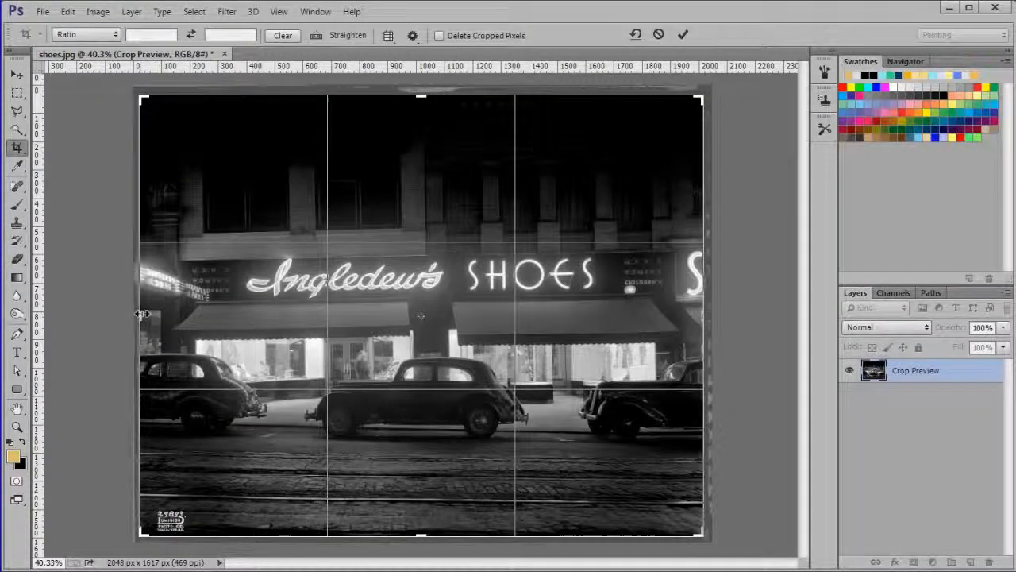
left_click(682, 36)
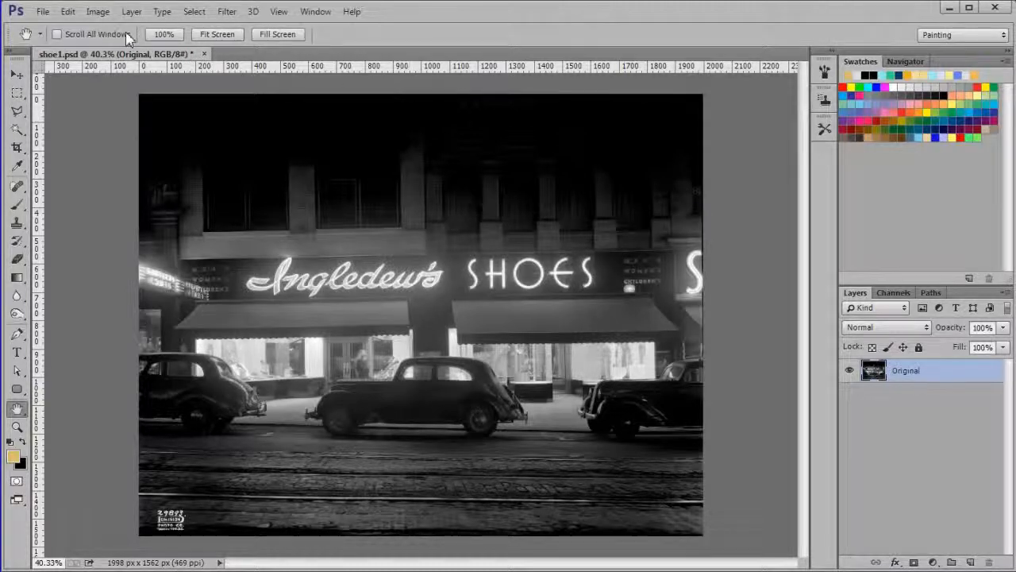
Resize the image to a resolution of 300 pixels/inch and a width of 8 inches, with resampling on
left_click(98, 12)
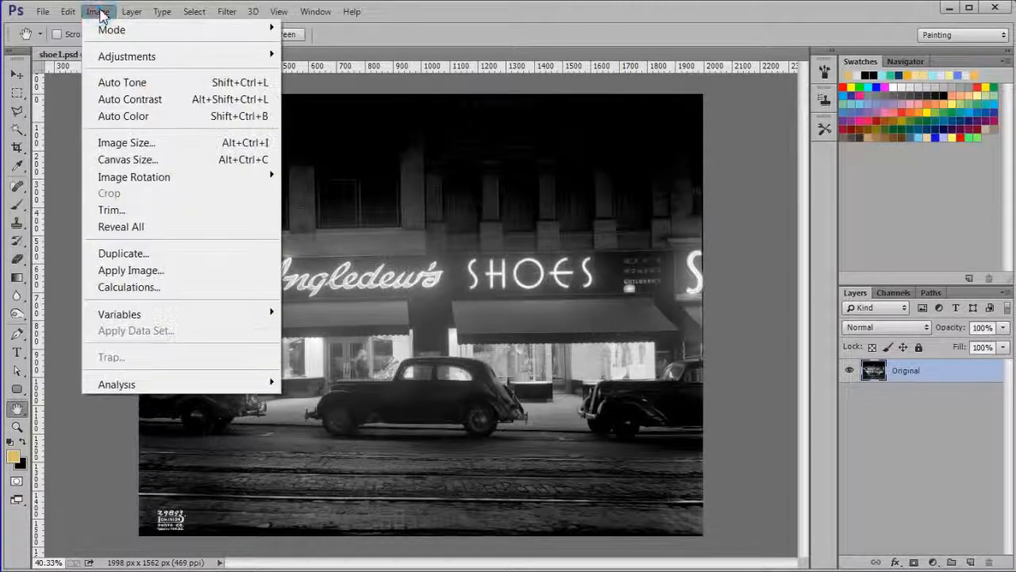
left_click(133, 148)
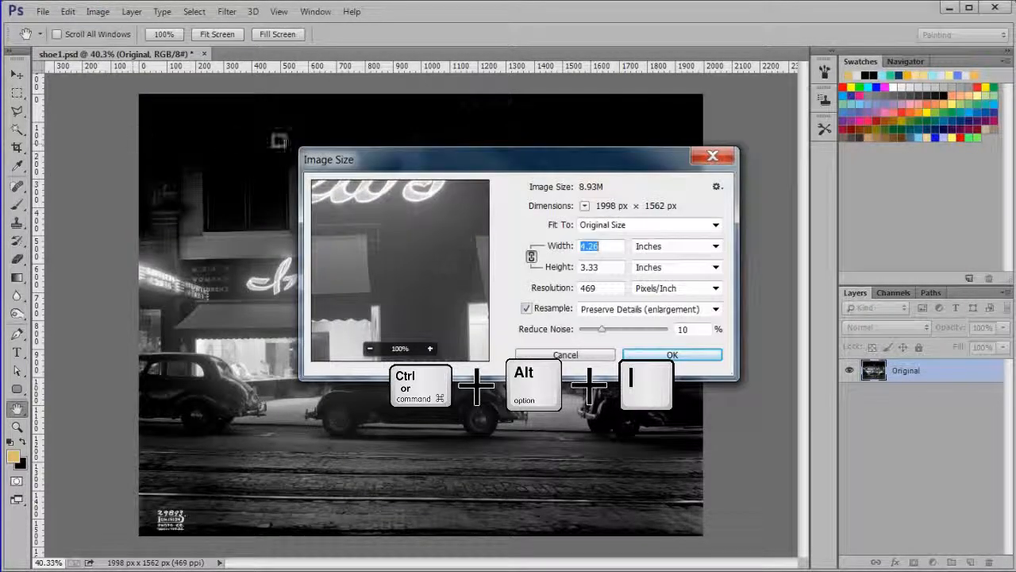
left_click(596, 288)
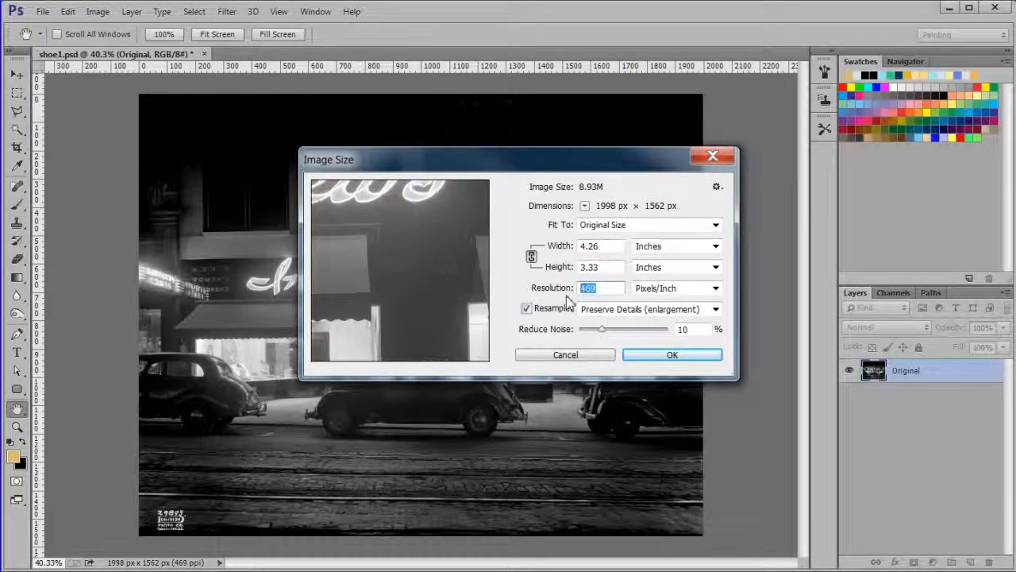
type("300")
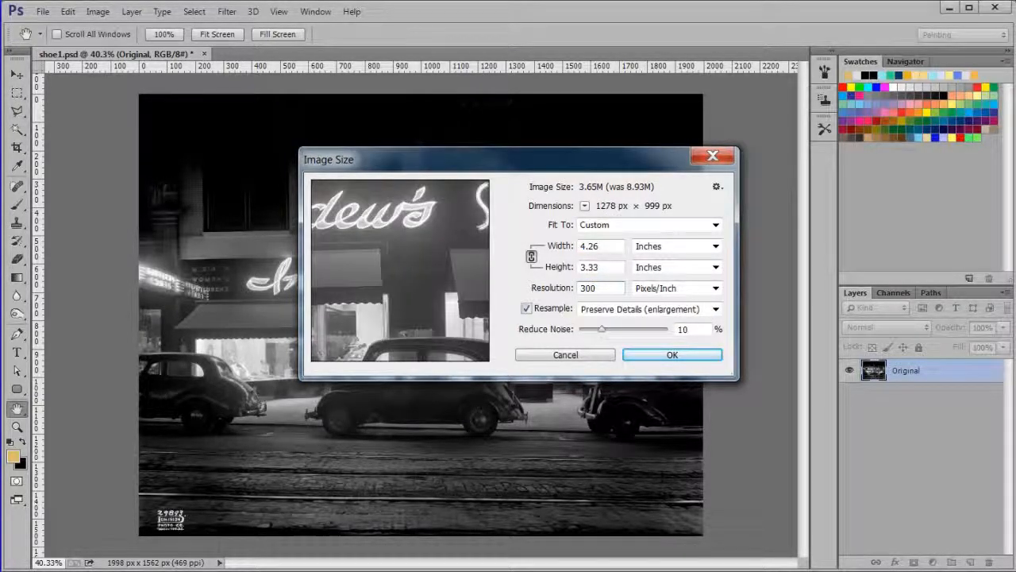
key("Tab")
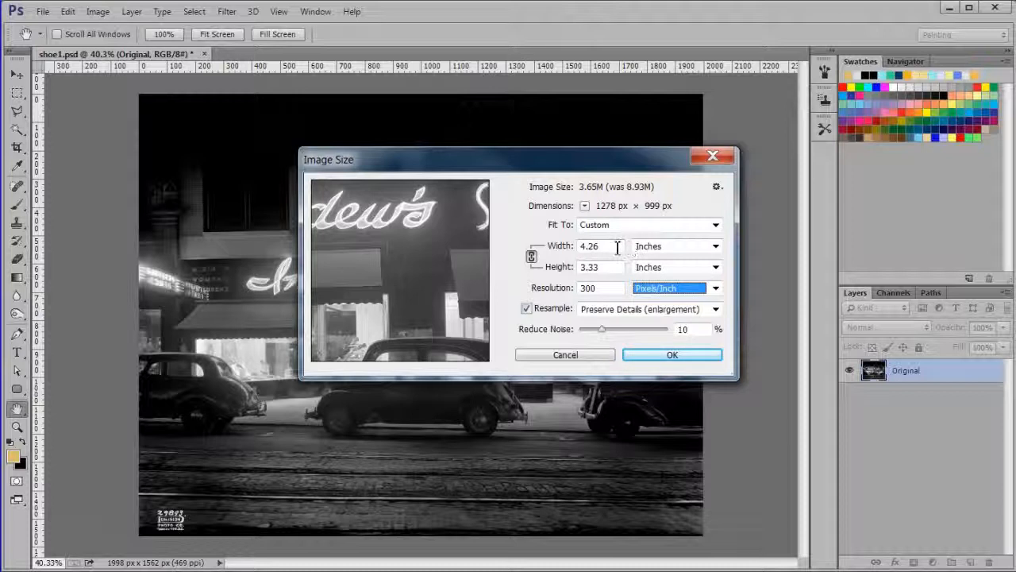
left_click(589, 247)
type("8.0")
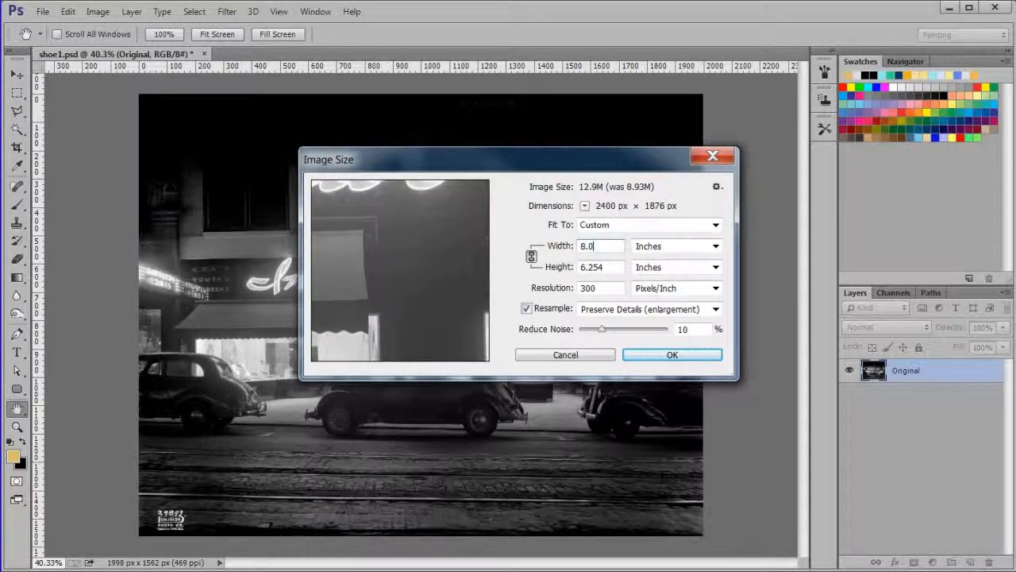
key("Tab")
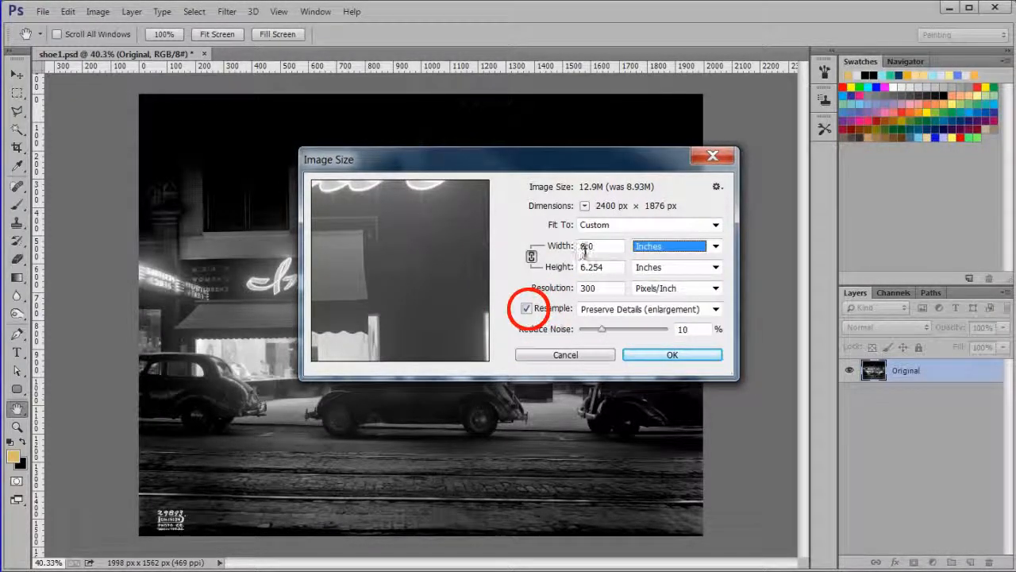
left_click(659, 355)
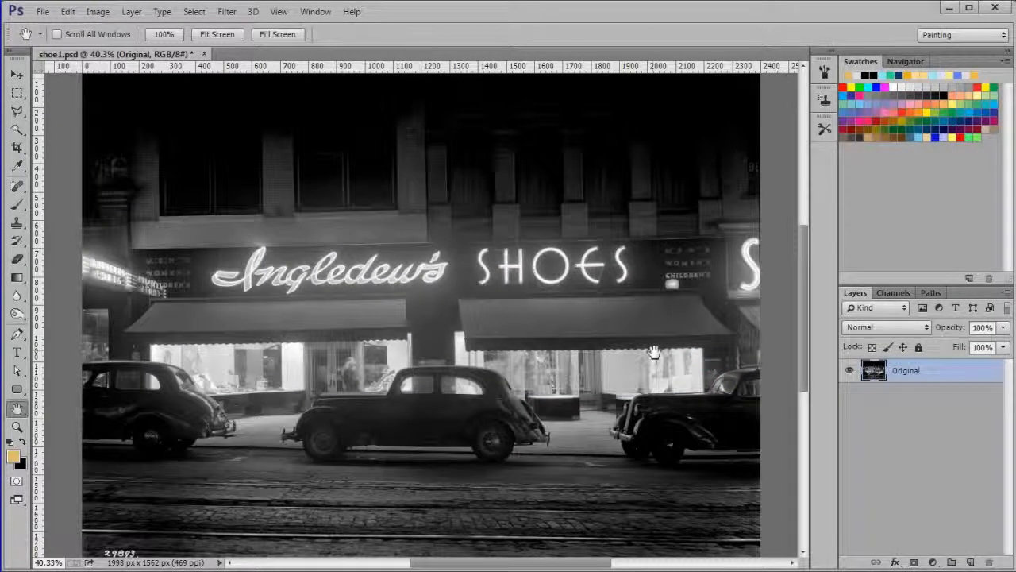
Darken the photo's highlights with a Levels adjustment by setting the output white level to 230
double_click(20, 418)
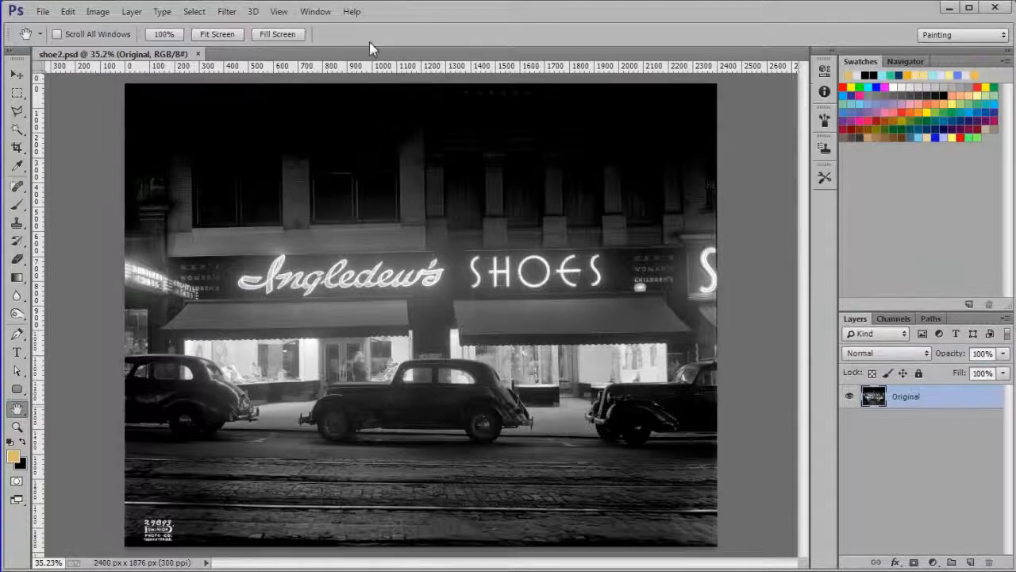
left_click(95, 13)
mouse_move(146, 61)
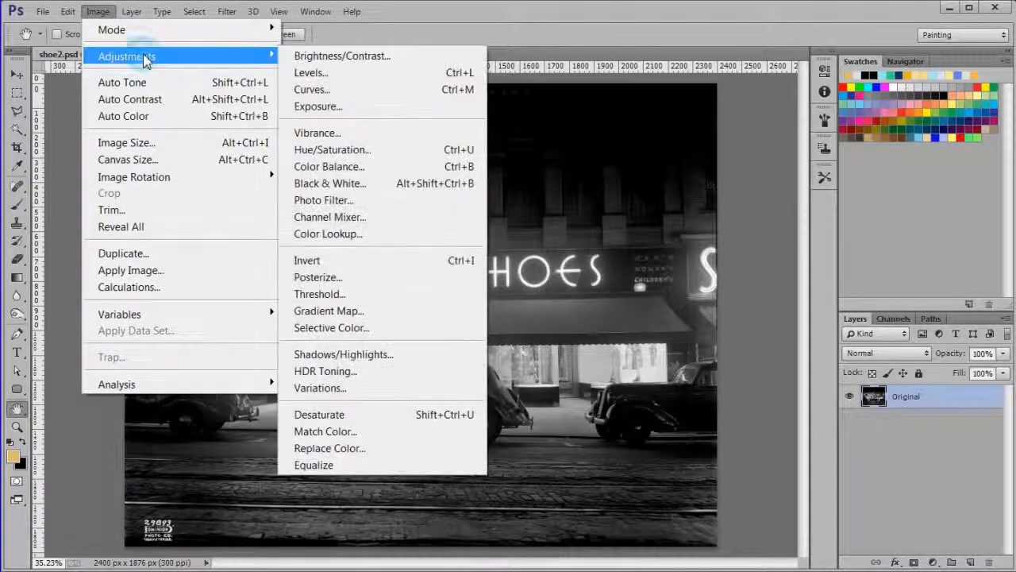
left_click(322, 73)
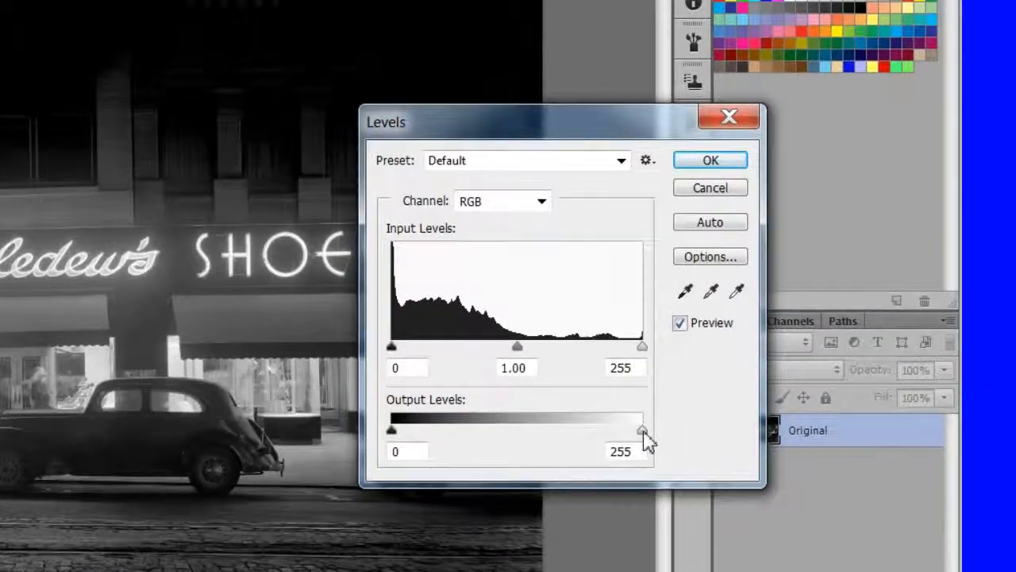
left_click_drag(787, 397, 782, 396)
left_click_drag(631, 433, 619, 437)
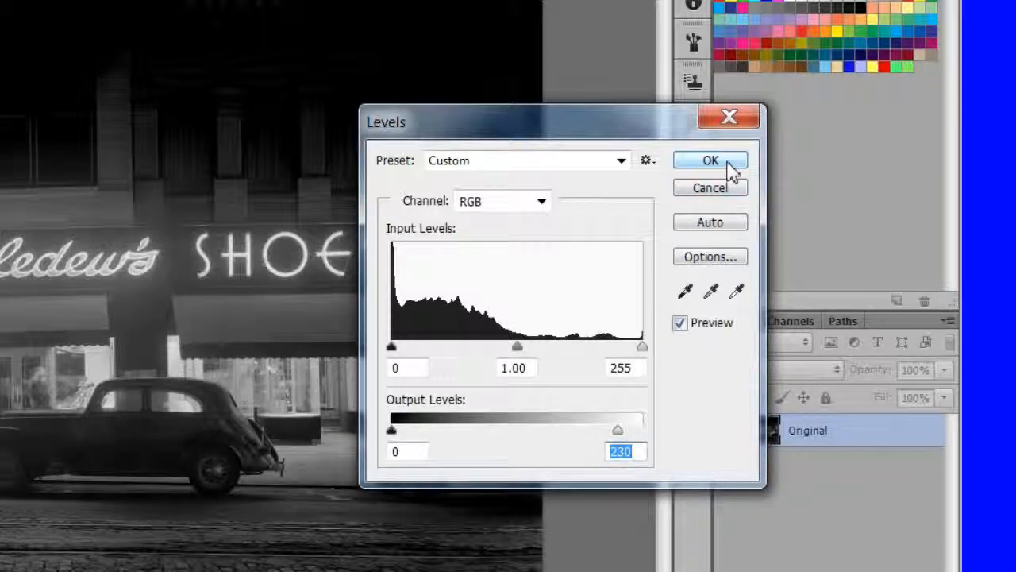
left_click(728, 167)
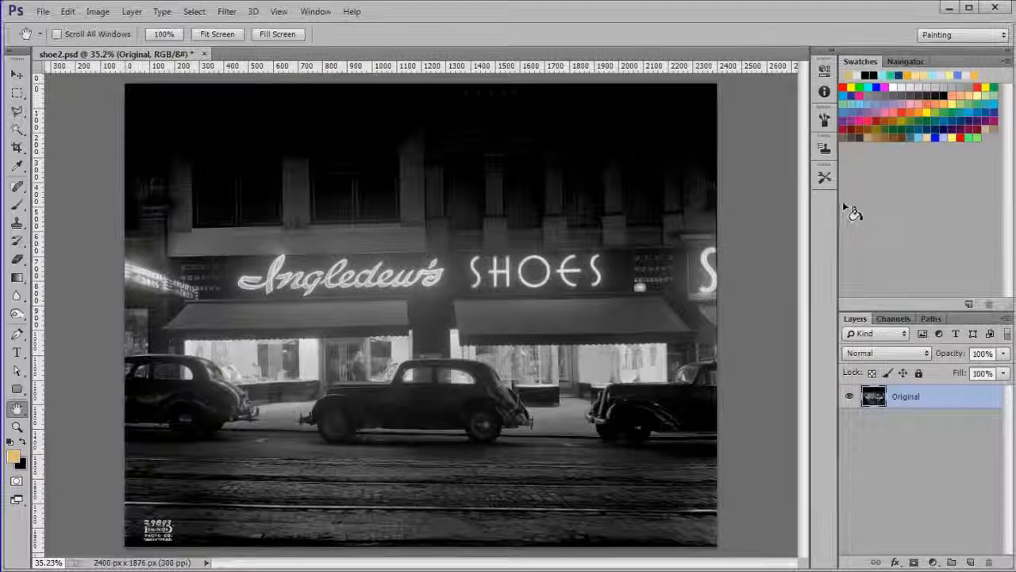
Use the Clone Stamp to extend the dark door frame line down beside the head of the figure in the doorway
left_click(16, 225)
scroll(371, 397, "up", 1)
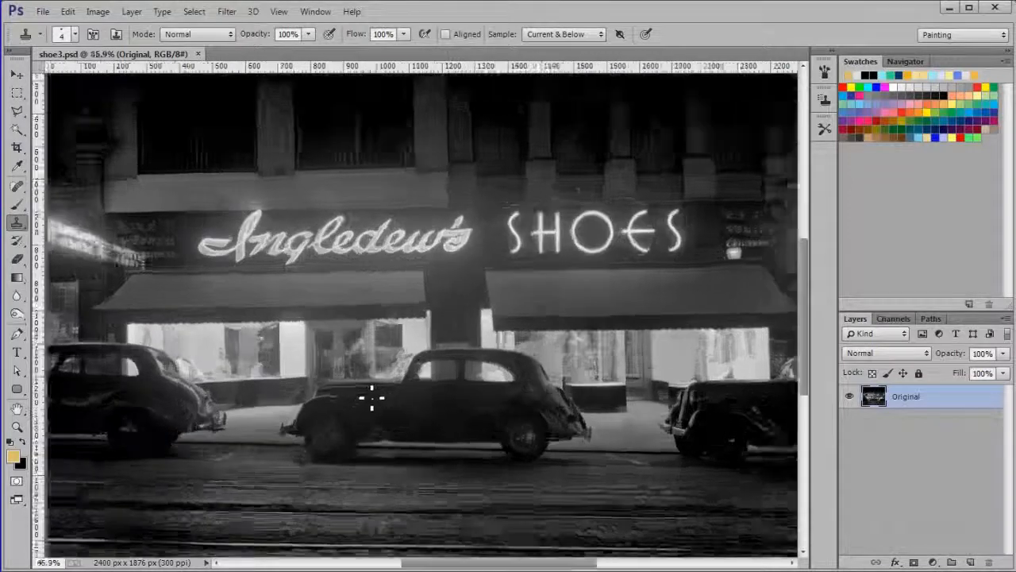
scroll(371, 397, "up", 10)
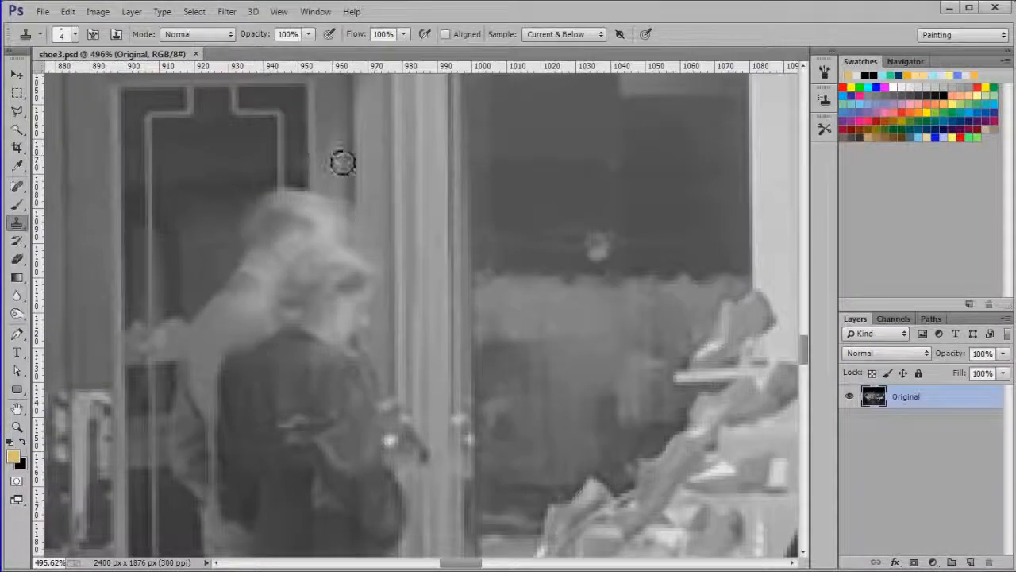
left_click(336, 157, "alt")
left_click(346, 208)
left_click(351, 213)
left_click(347, 209)
left_click_drag(349, 207, 350, 239)
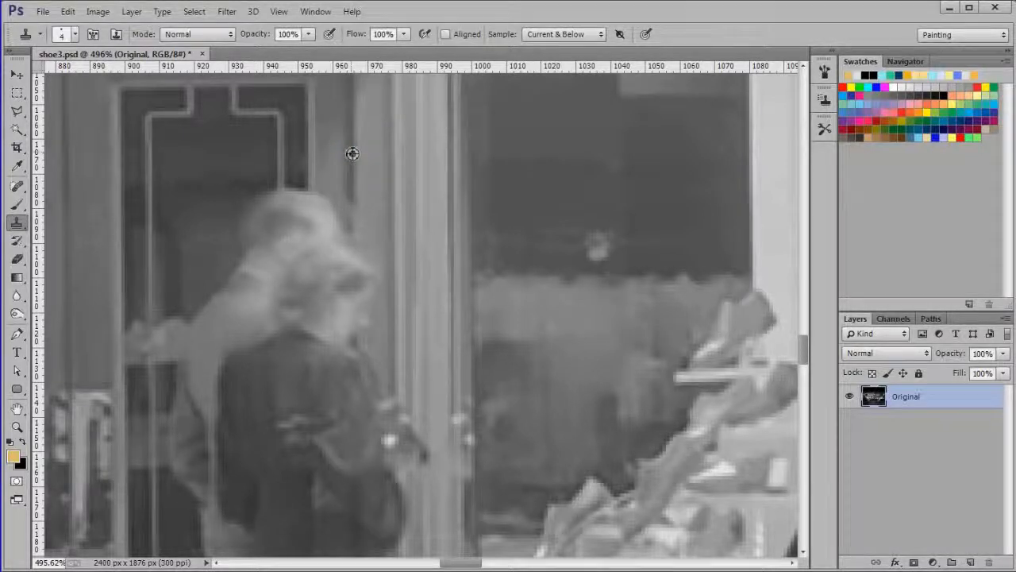
Clone clean door frame texture along the edge beside the figures' faces in the shop doorway
mouse_move(357, 213)
left_mouse_down()
mouse_move(359, 246)
mouse_move(359, 195)
mouse_move(359, 243)
mouse_move(367, 235)
mouse_move(340, 203)
mouse_move(349, 170)
mouse_move(364, 255)
mouse_move(388, 259)
left_mouse_up()
left_click(351, 188, "alt")
left_click(351, 169, "alt")
left_click(377, 233, "alt")
left_click(383, 306, "alt")
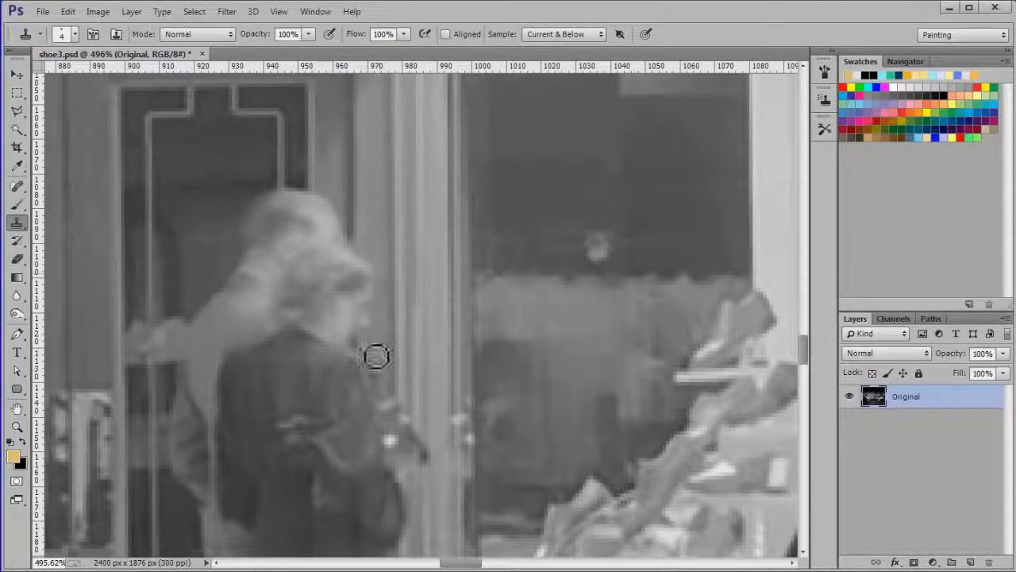
Clone out the white specks scattered across the awning beneath the Ingledew's sign
scroll(379, 341, "up", 1)
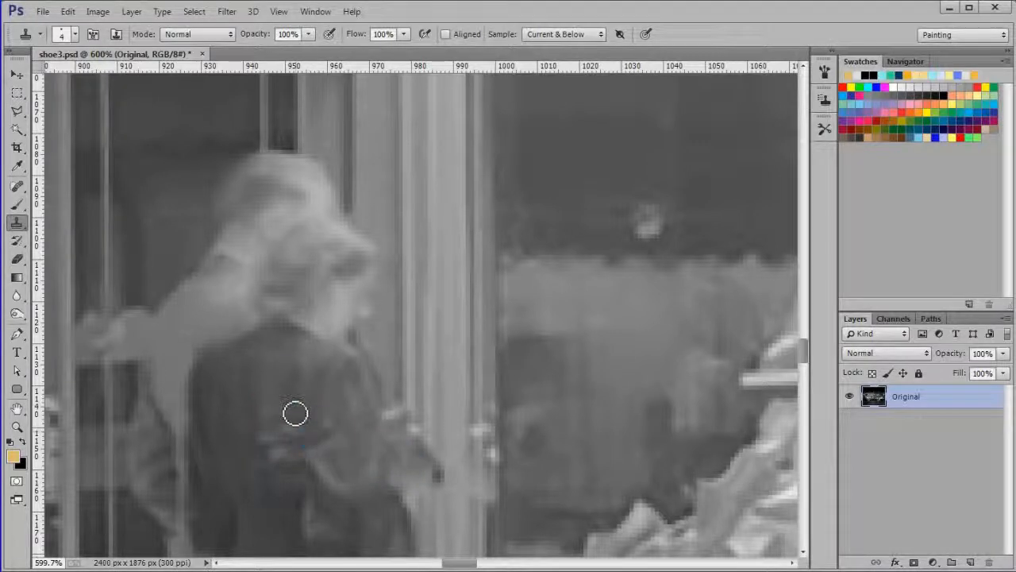
scroll(258, 373, "down", 3)
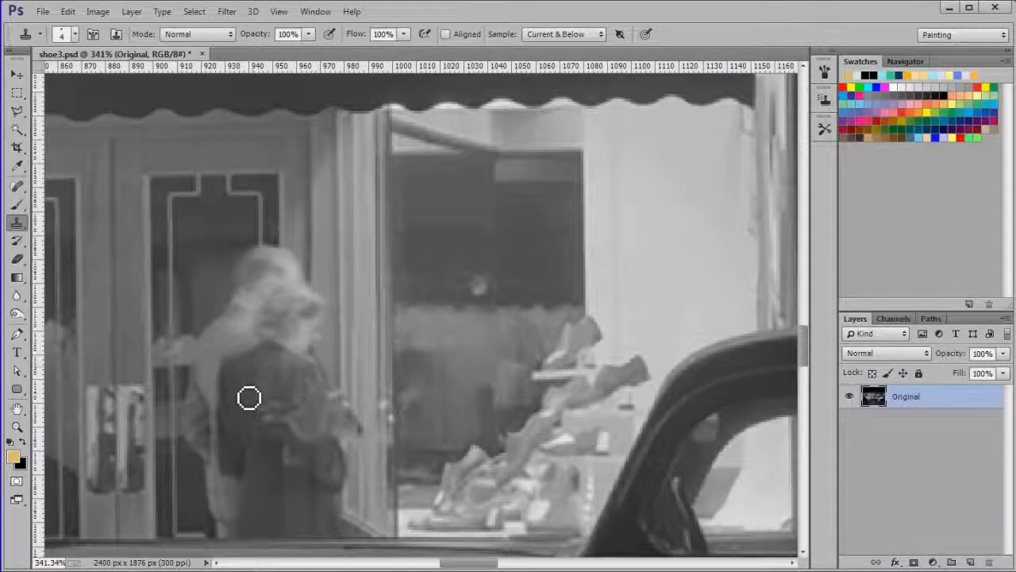
scroll(302, 227, "up", 10)
scroll(301, 227, "left", 6)
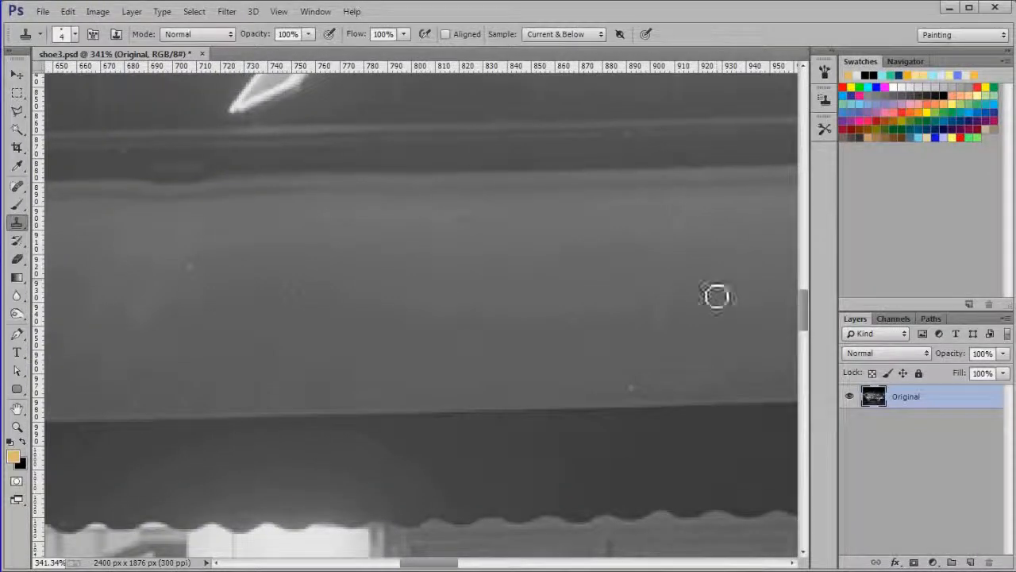
left_click(658, 367, "alt")
left_click(633, 387)
left_click(588, 273, "alt")
left_click(565, 311)
left_click(294, 288)
left_click(495, 227)
left_click(188, 256)
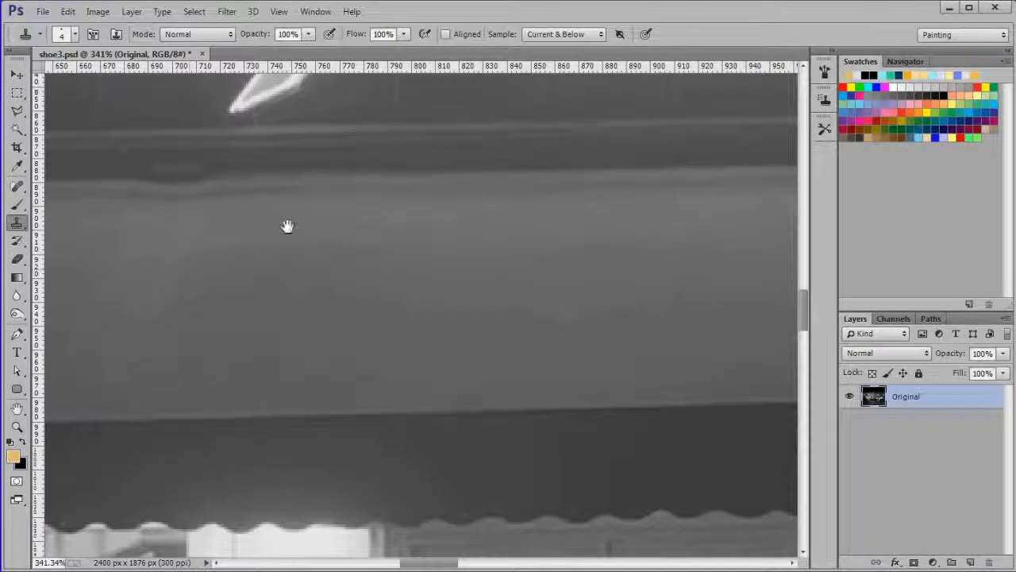
Clone out the speck in the dark upper-floor window above the Ingledew's sign
scroll(288, 224, "down", 3)
mouse_move(378, 338)
left_mouse_down()
mouse_move(405, 476)
mouse_move(508, 549)
left_mouse_up()
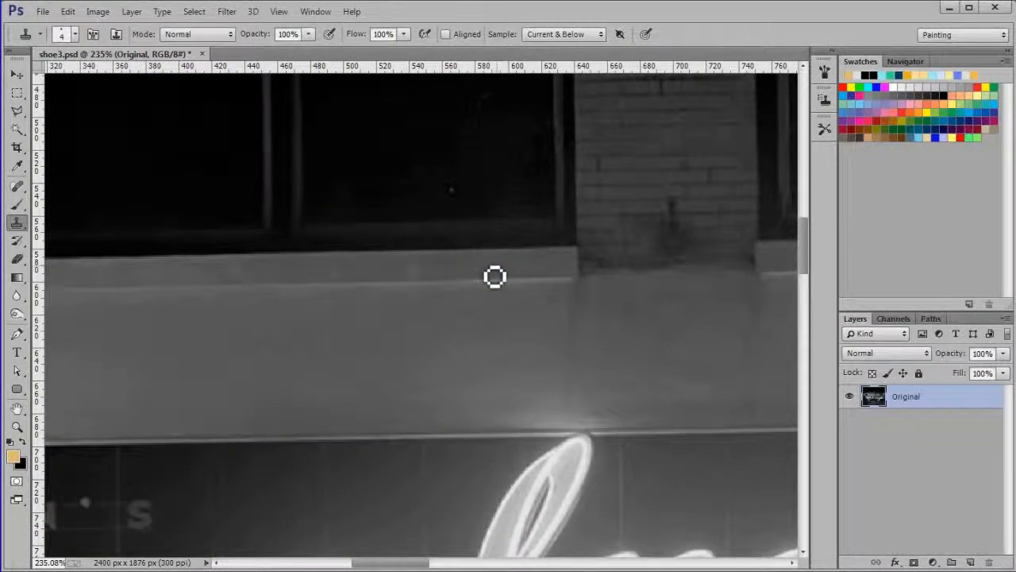
left_click(467, 181, "alt")
left_click(451, 191)
Clone out the specks in the black area above the upper windows and the spot on the wall below the brick column
left_click_drag(397, 134, 449, 372)
scroll(463, 370, "down", 3)
mouse_move(282, 239)
left_mouse_down()
mouse_move(545, 350)
mouse_move(127, 342)
left_mouse_up()
left_click_drag(712, 261, 499, 369)
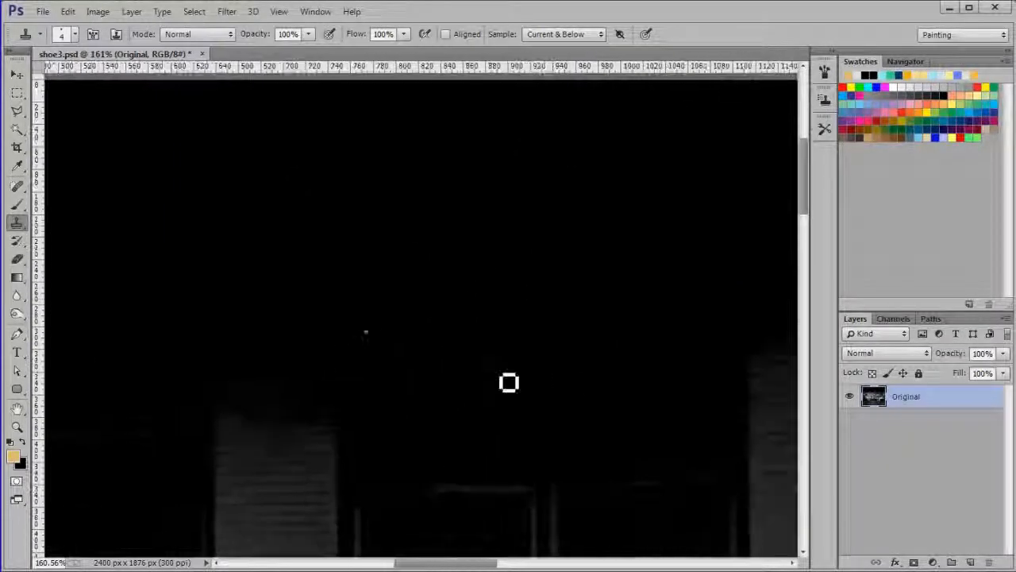
left_click(532, 175)
left_click(476, 154)
scroll(590, 190, "down", 2)
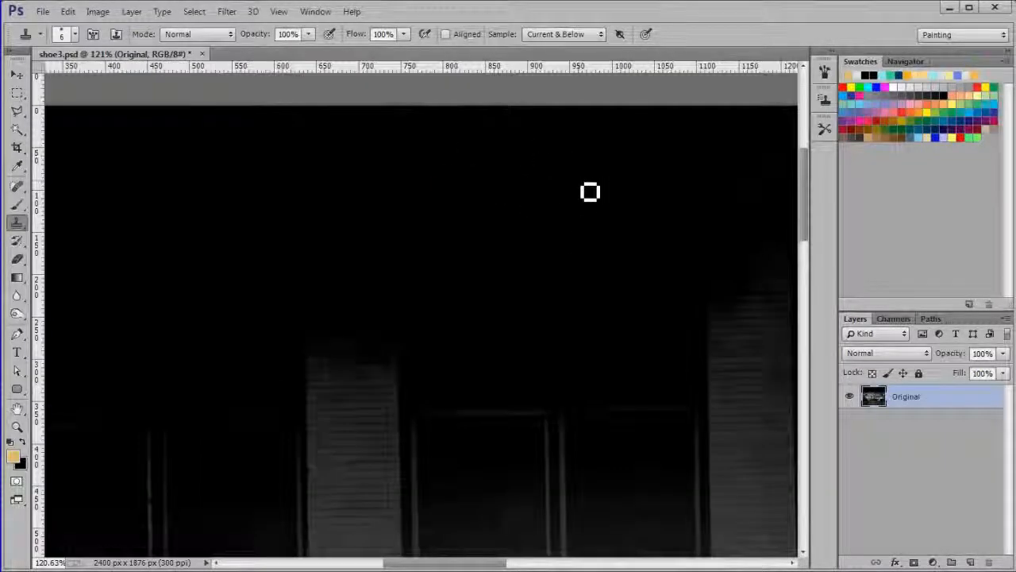
left_click_drag(590, 190, 474, 106)
left_click(580, 465)
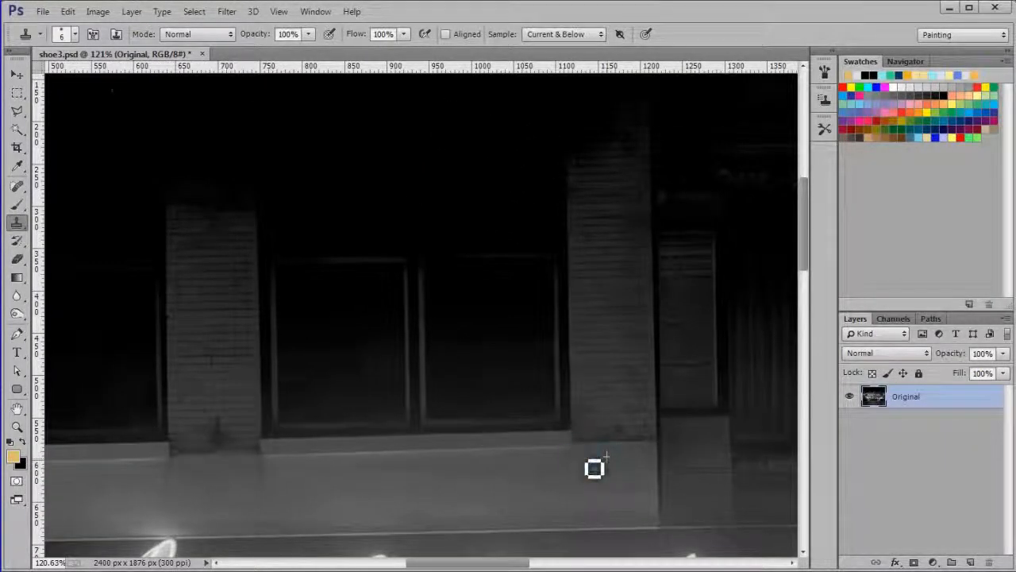
Clone out the blemishes on the dark storefront base below the shoe display, behind the leftmost car
left_click_drag(241, 479, 826, 71)
left_click_drag(667, 484, 503, 188)
scroll(527, 295, "up", 5)
left_click(522, 277)
left_click(513, 281)
left_click(508, 279)
left_click(732, 246)
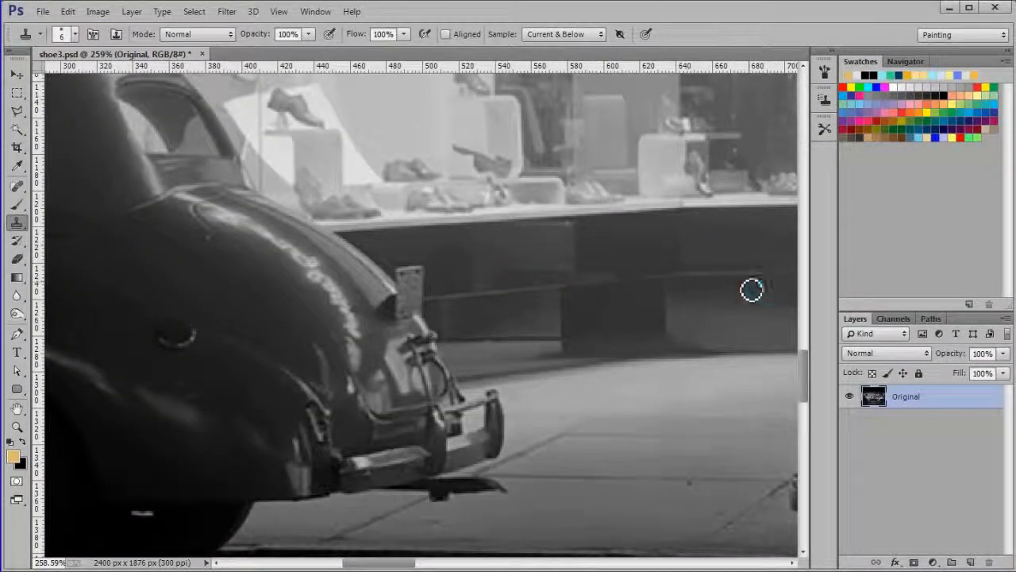
left_click(774, 261)
left_click(531, 312)
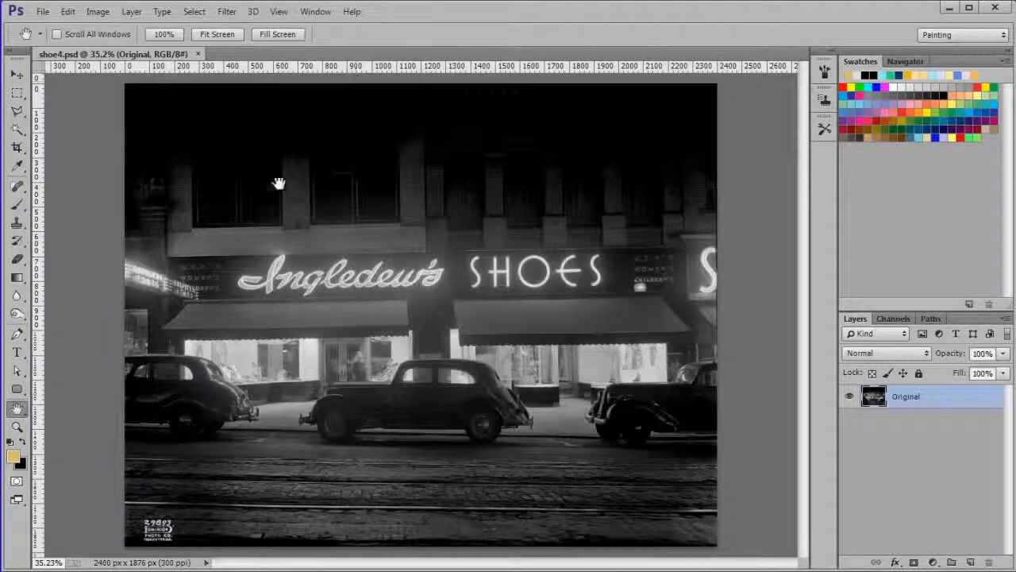
Remove the Dominion Photo Co. stamp from the street by outlining it with the Polygonal Lasso and applying a Content-Aware fill, and deselect
scroll(278, 183, "up", 5)
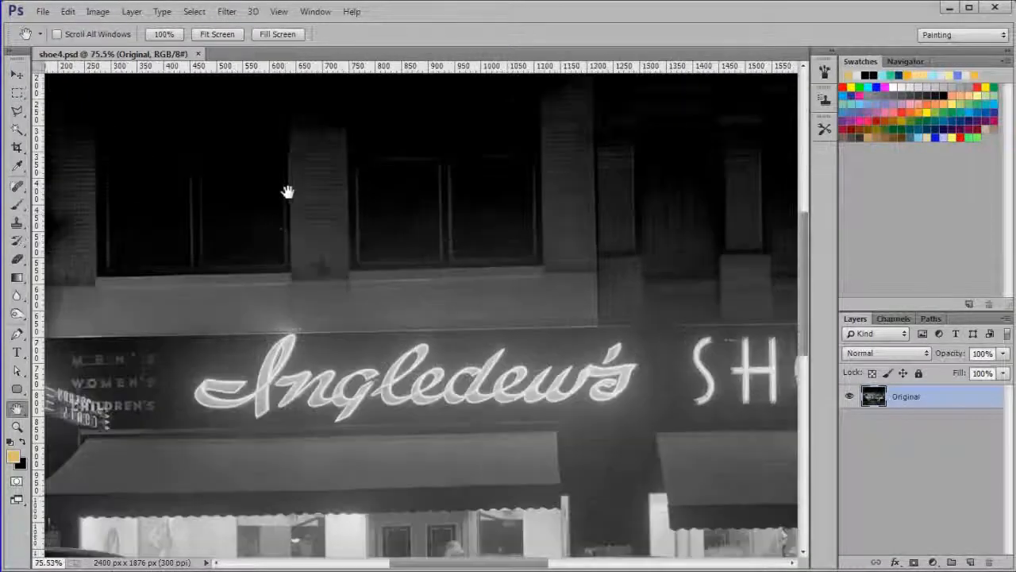
left_click_drag(188, 487, 445, 45)
left_click_drag(395, 330, 442, 241)
scroll(429, 249, "up", 3)
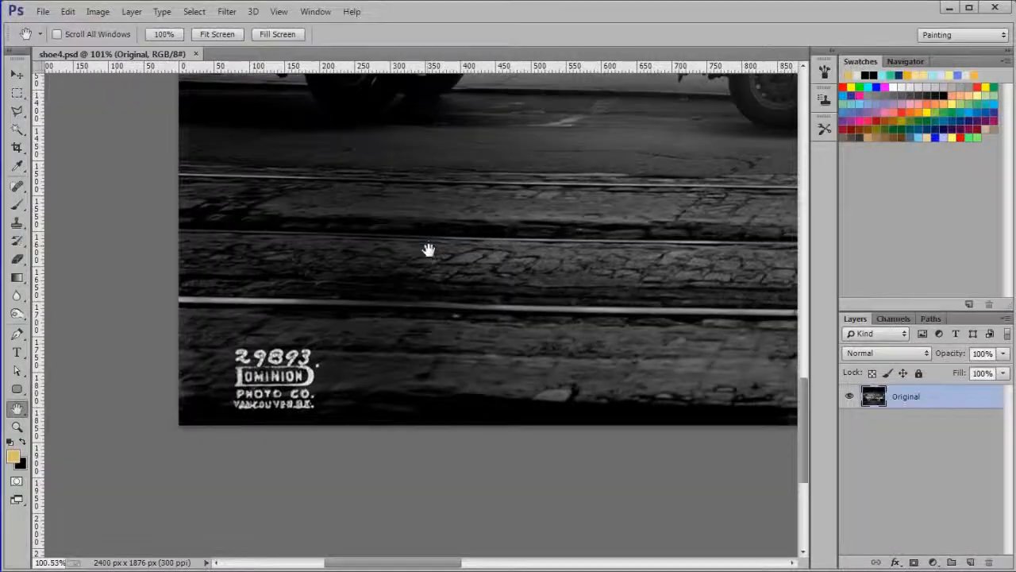
left_click(18, 112)
mouse_move(290, 369)
left_mouse_down()
mouse_move(190, 365)
mouse_move(199, 449)
mouse_move(193, 443)
mouse_move(306, 456)
mouse_move(297, 446)
mouse_move(311, 403)
mouse_move(291, 368)
left_mouse_up()
left_click(68, 12)
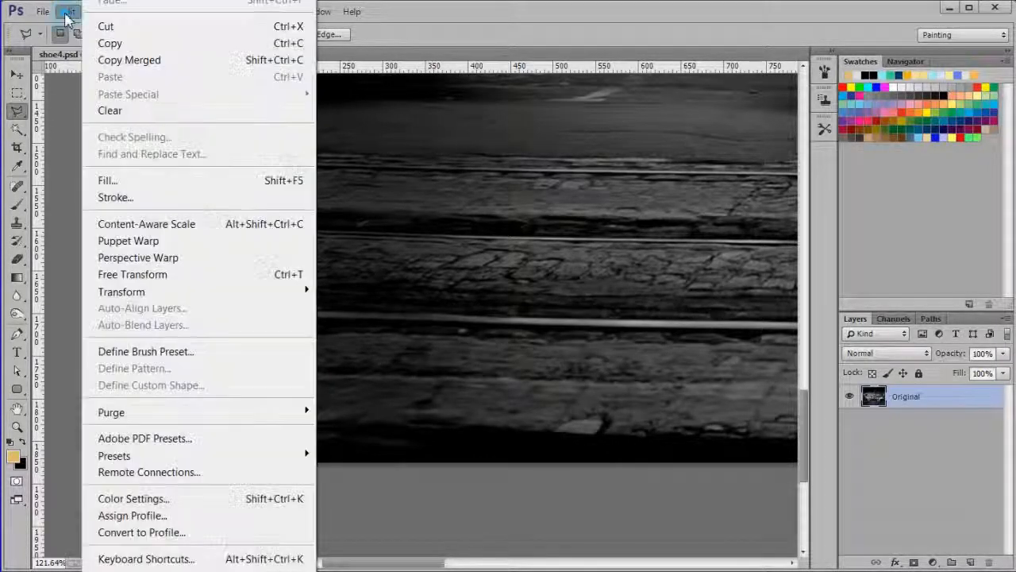
left_click(119, 180)
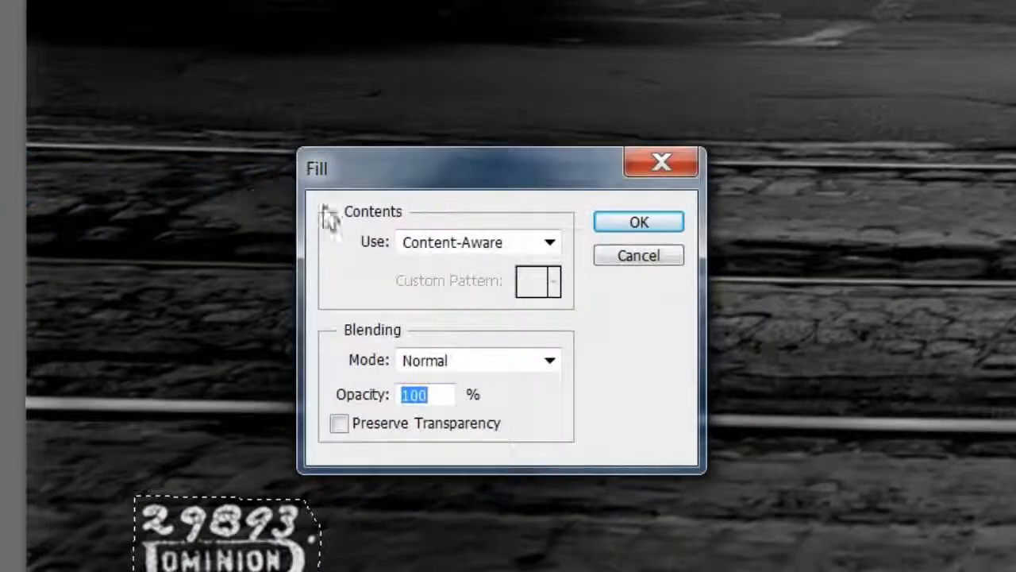
left_click(646, 225)
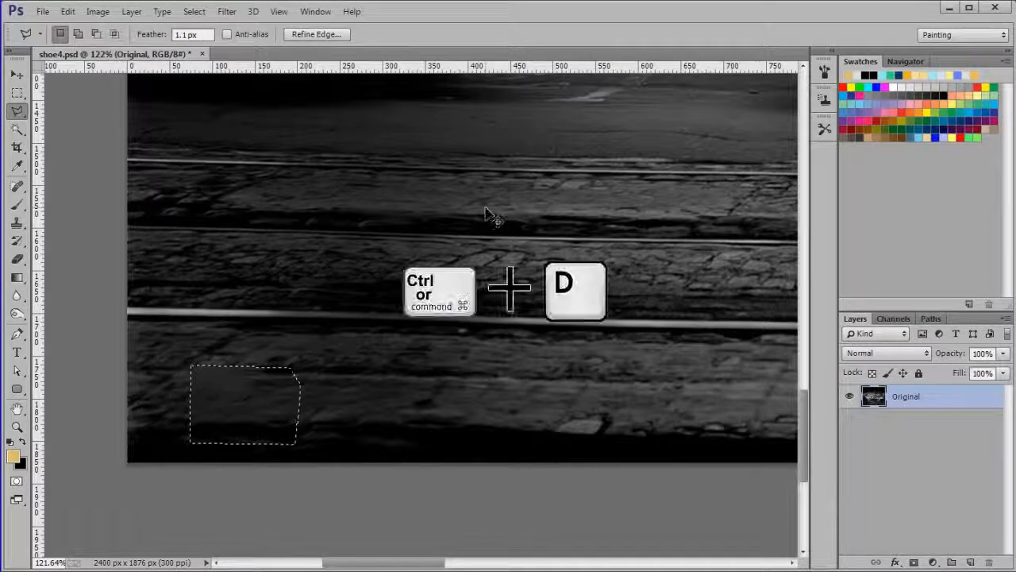
key("ctrl+d")
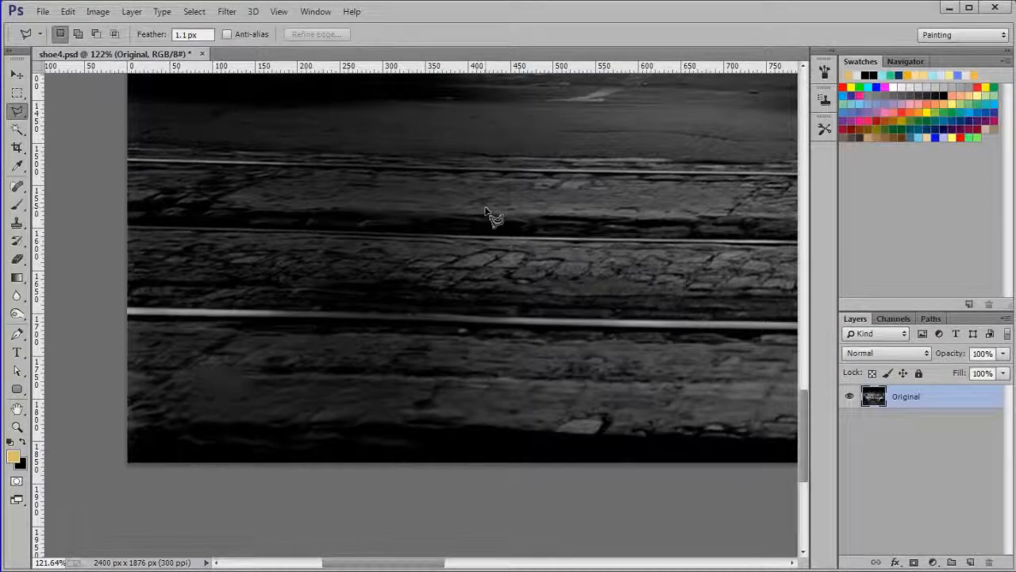
key("ctrl+0")
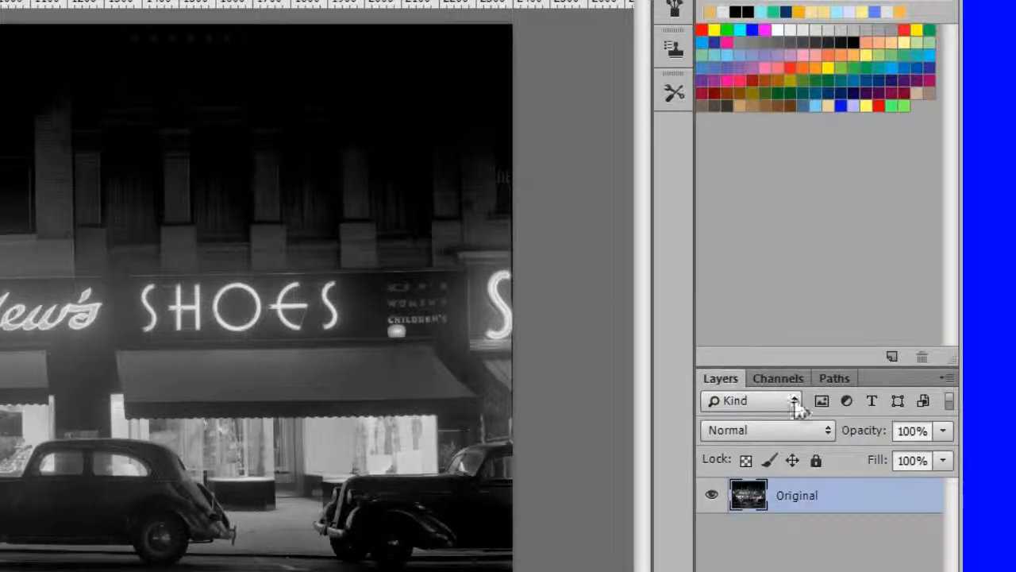
Set the Original layer's blending mode to Hard Light and rename the layer "Original Hard Light"
left_click(828, 433)
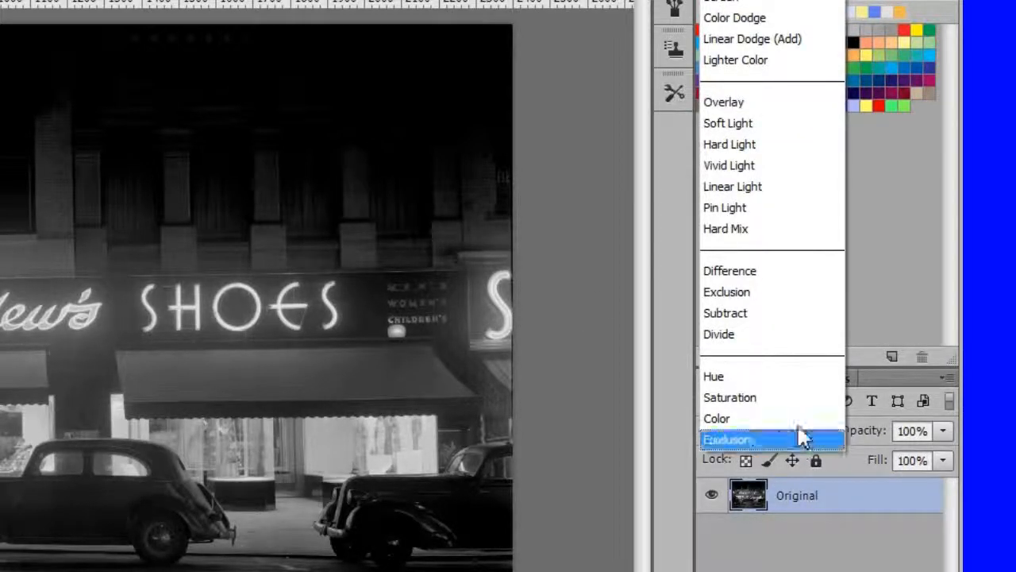
left_click(774, 151)
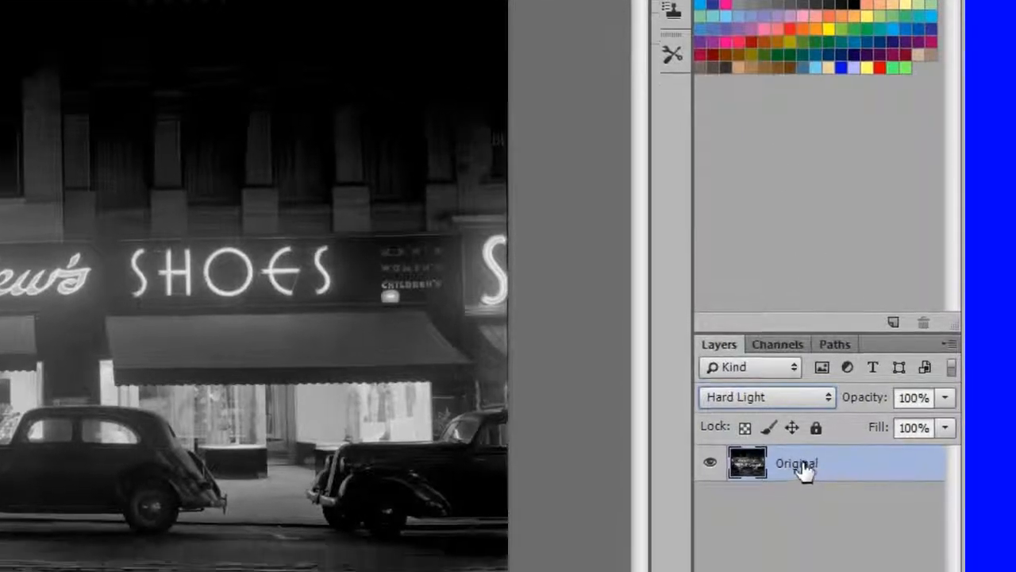
double_click(803, 497)
left_click(830, 357)
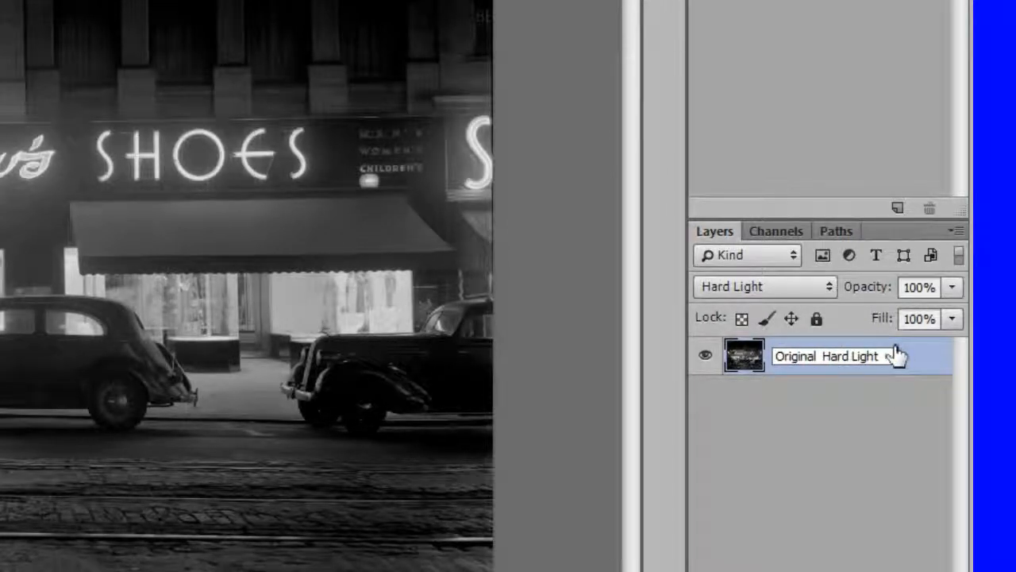
key("Return")
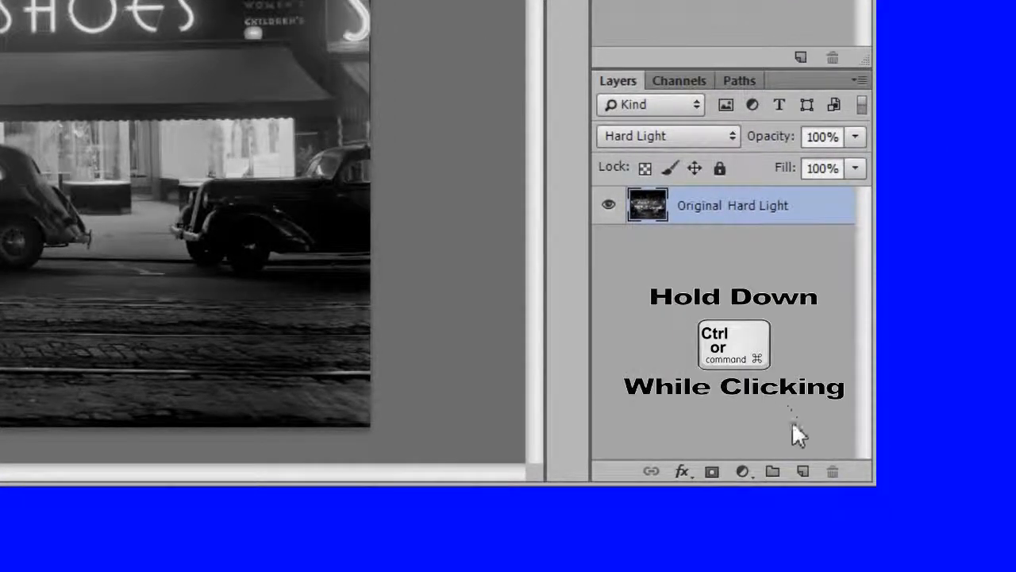
Add a new layer beneath Original Hard Light and name it "Blue"
left_click(803, 472, "ctrl")
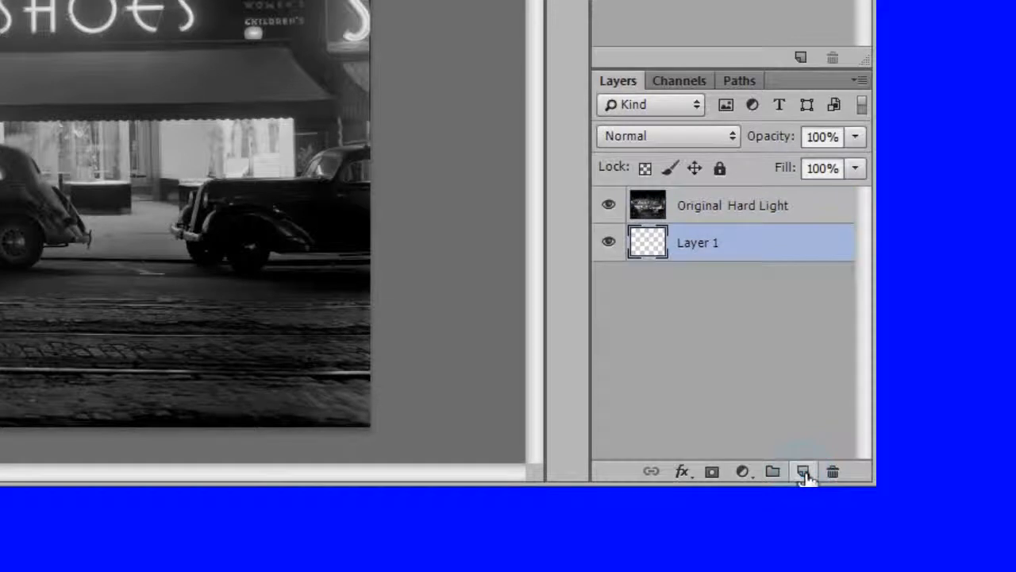
double_click(697, 246)
type("Blue")
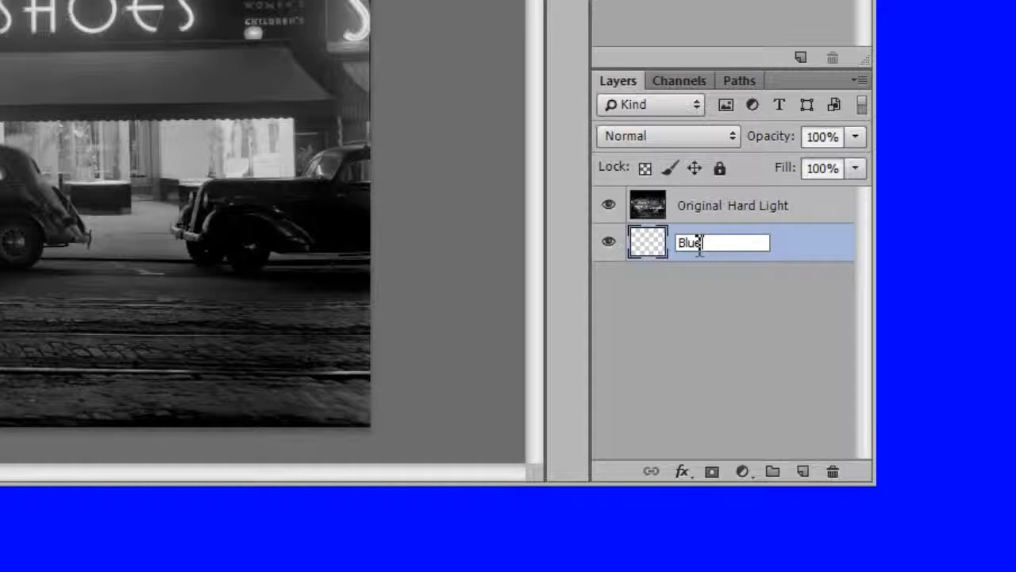
key("Return")
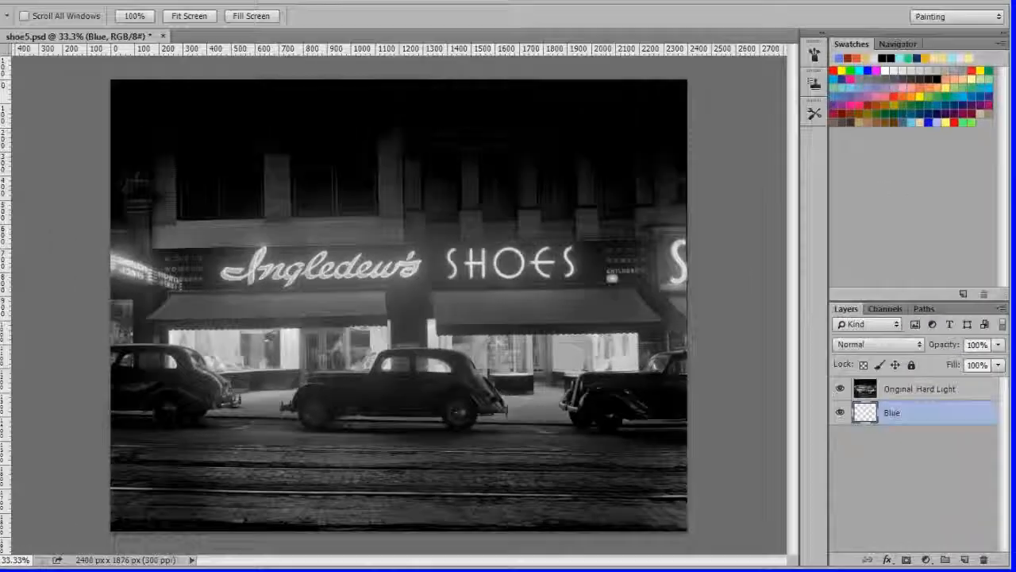
Fill the Blue layer with the foreground colour #6280ef
left_click(17, 451)
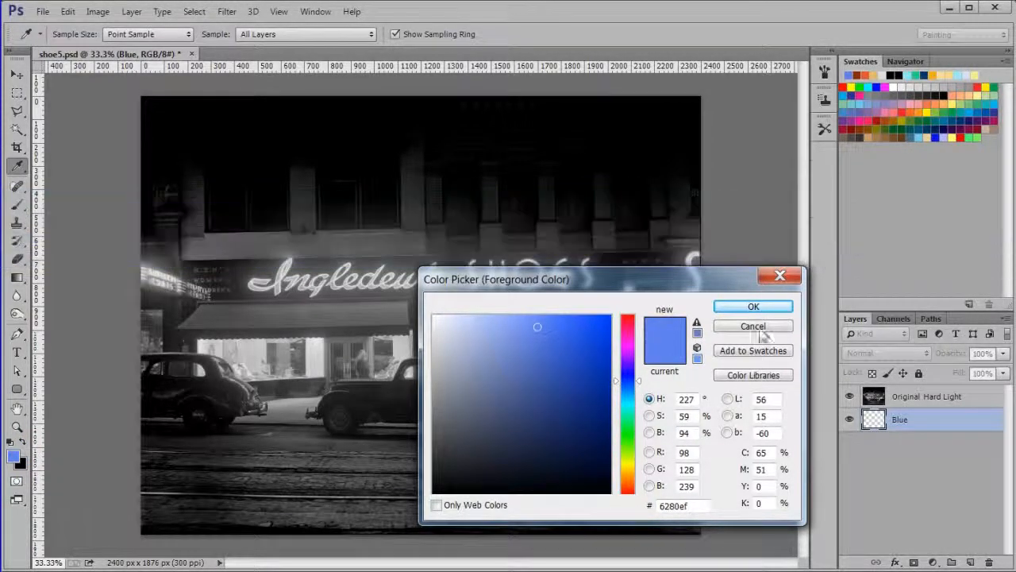
left_click(754, 306)
key("h")
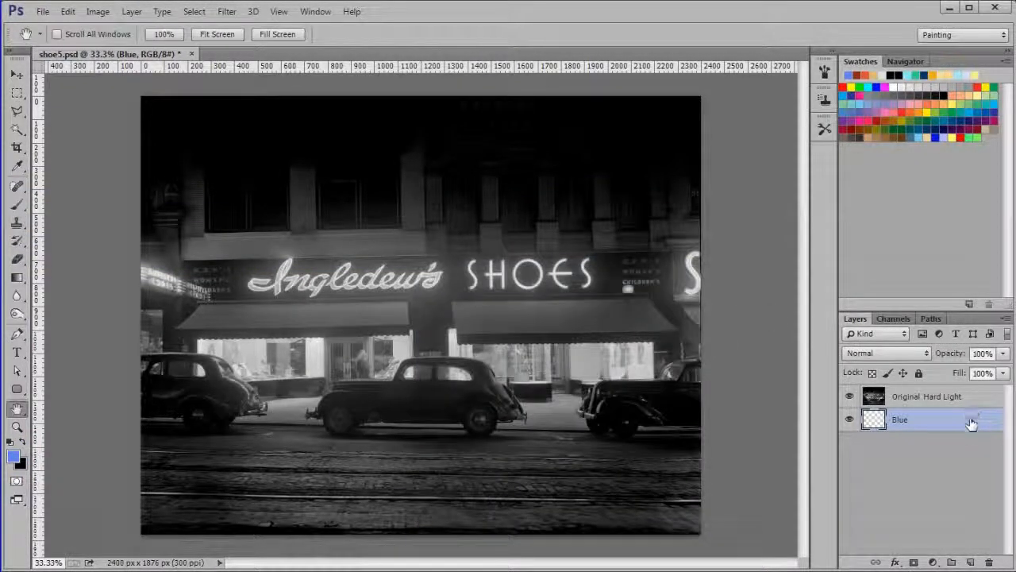
key("alt+BackSpace")
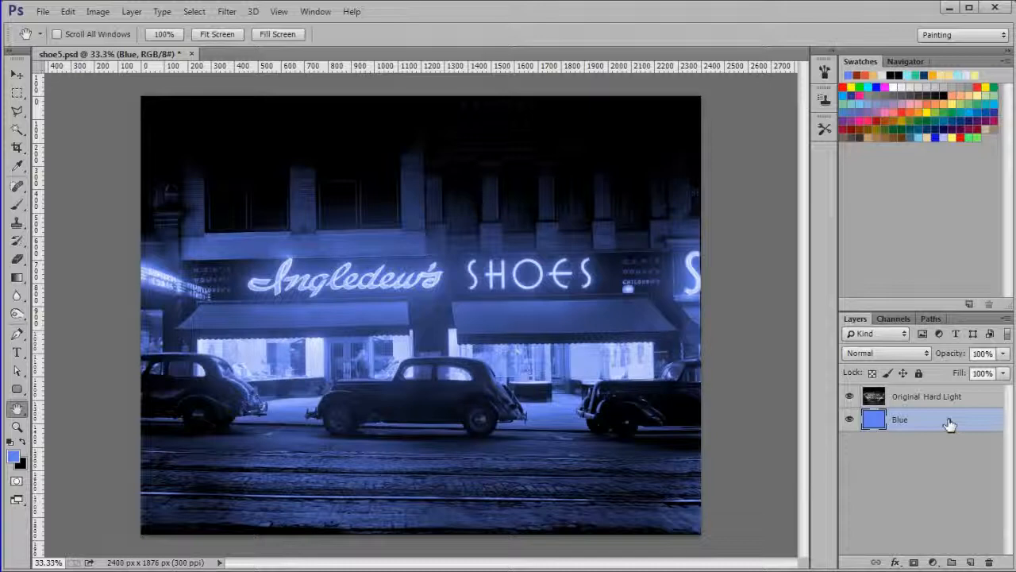
Hide the Blue layer and add a new layer named "Red Car" directly above it
left_click(849, 420)
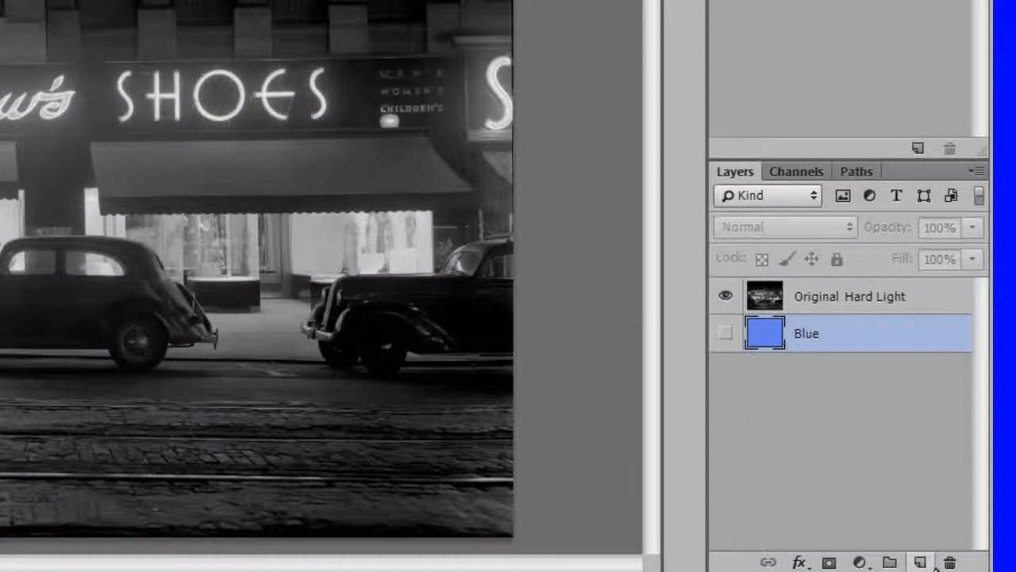
left_click(920, 562)
double_click(819, 334)
type("Red Lit")
left_click(958, 346)
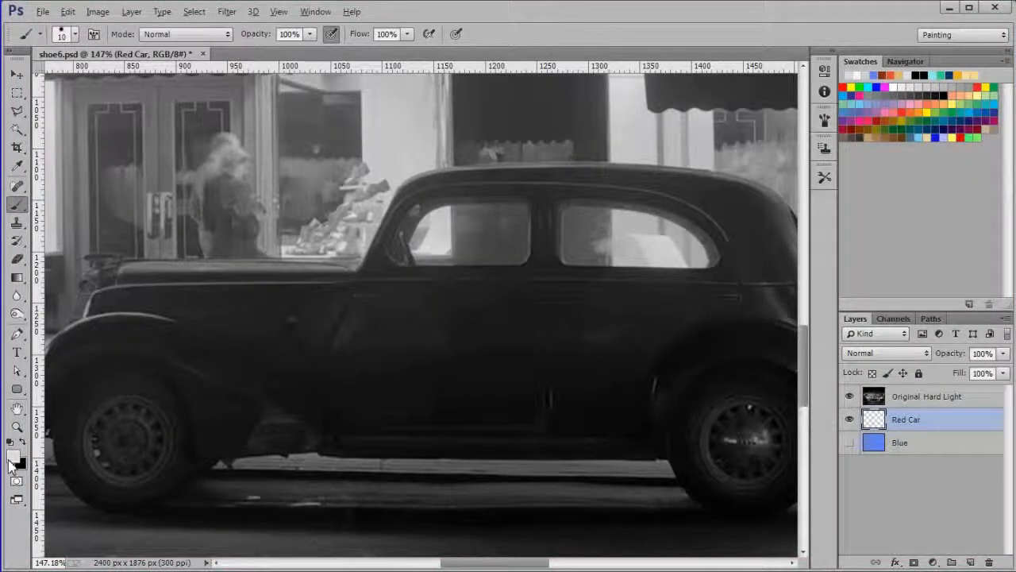
Set the foreground colour to #E54C2E
left_click(12, 462)
left_click_drag(699, 504, 603, 509)
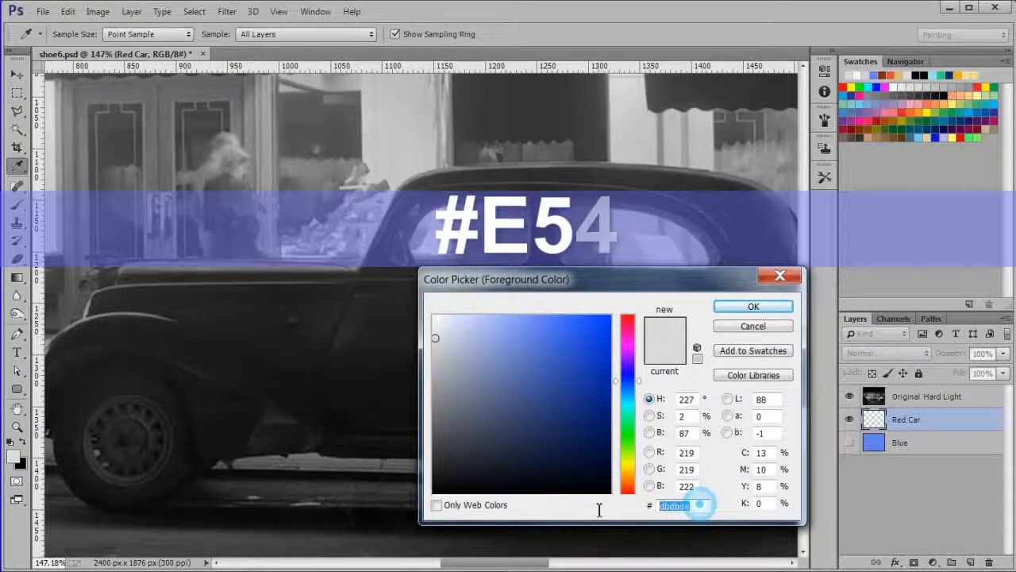
type("E54C2E")
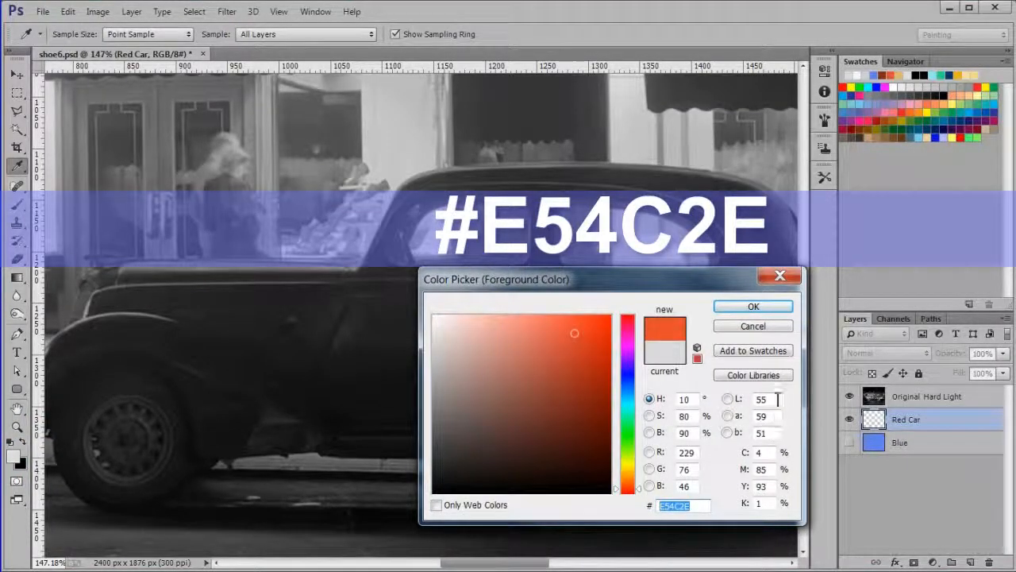
left_click(754, 307)
Brush the red colour over the middle car's hood, front side panels and front door on the Red Car layer
key("b")
scroll(279, 329, "up", 3)
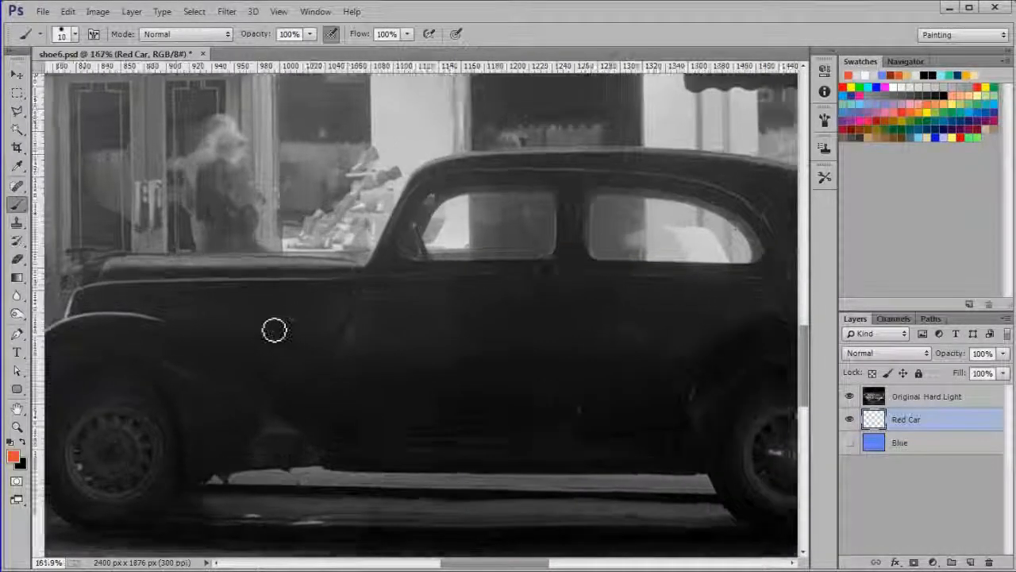
scroll(175, 294, "down", 3)
mouse_move(131, 256)
left_mouse_down()
mouse_move(506, 258)
mouse_move(161, 273)
mouse_move(533, 263)
mouse_move(476, 413)
left_mouse_up()
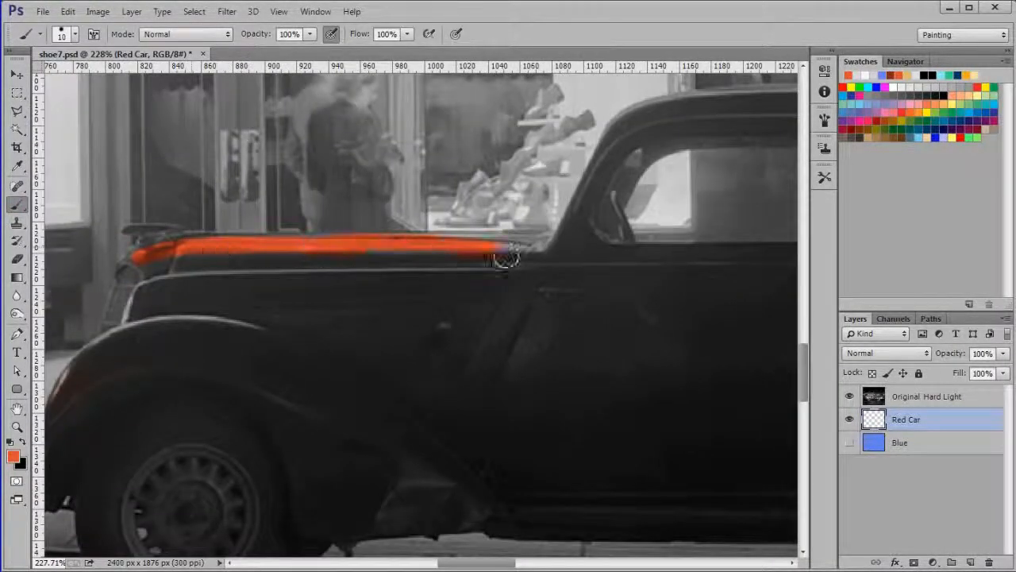
key("bracketleft")
key("bracketleft")
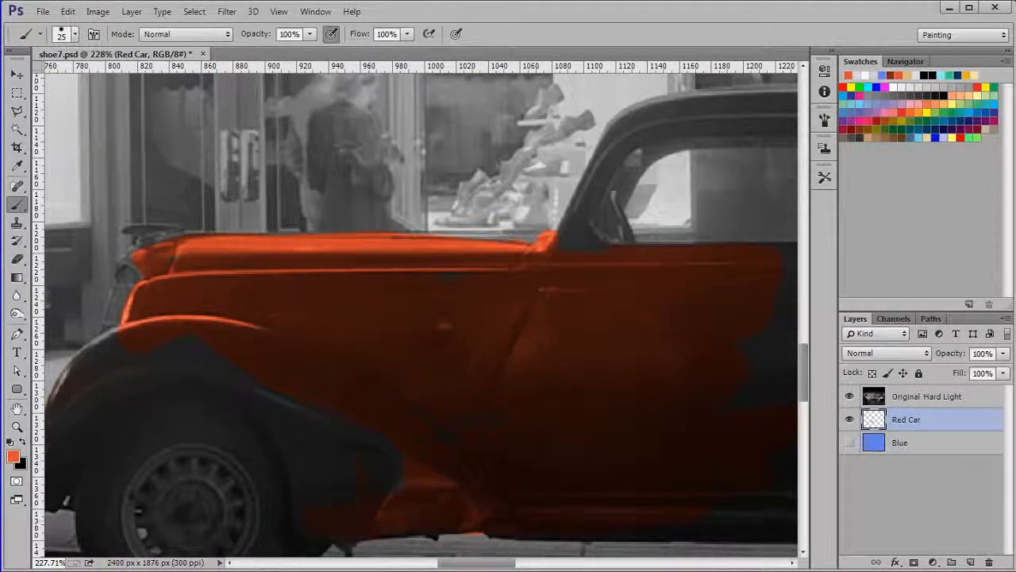
Paint the middle car's rear door, rear fender, trunk and roof red with a 25 px brush
left_click_drag(782, 266, 282, 246)
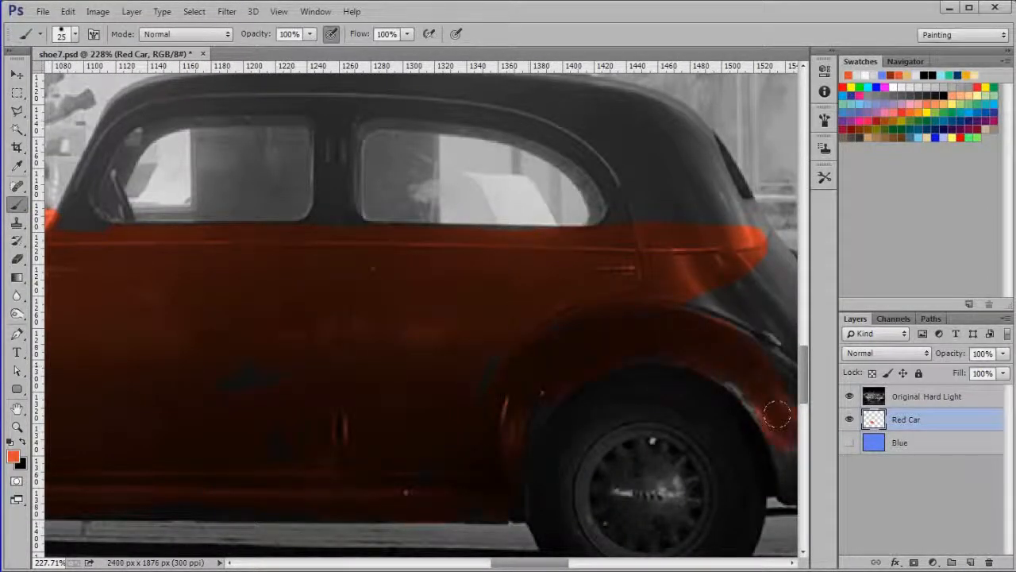
left_click_drag(685, 248, 420, 219)
left_click_drag(507, 221, 573, 311)
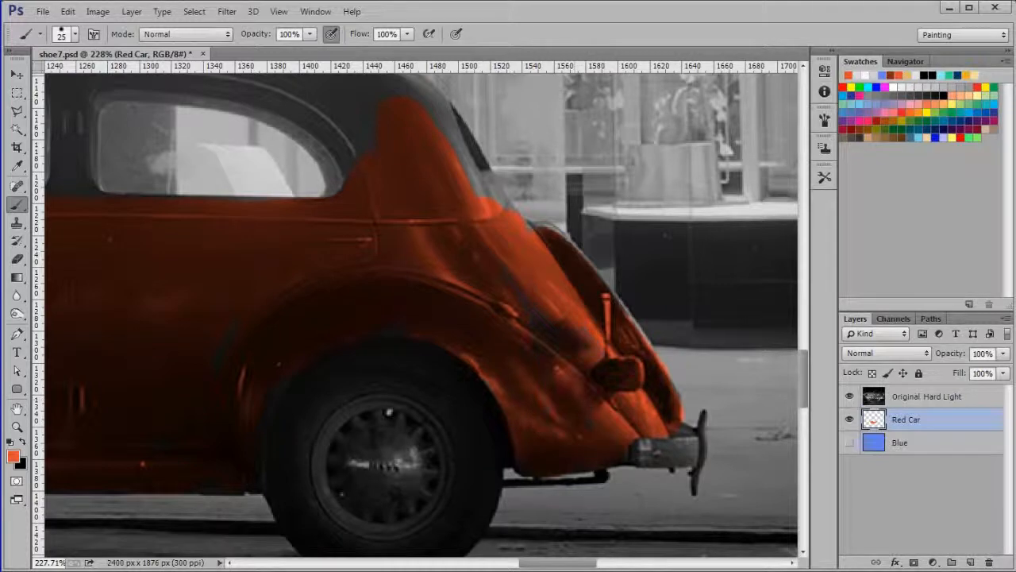
mouse_move(428, 99)
left_mouse_down()
mouse_move(716, 231)
mouse_move(440, 183)
left_mouse_up()
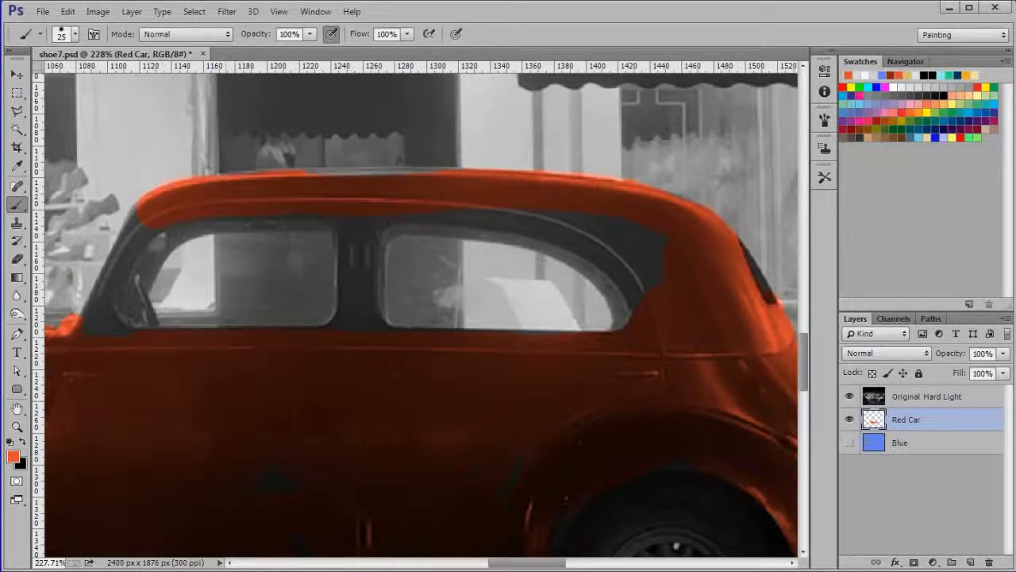
Paint the frames and pillars around the middle car's side windows red with a smaller brush
key("bracketleft")
key("bracketleft")
left_click_drag(290, 198, 730, 312)
left_click_drag(303, 269, 258, 341)
Paint the middle car's front fender down to the bumper and the remaining body edges red, using a fine 4 px brush at the fender
scroll(234, 363, "up", 3)
key("bracketleft")
key("bracketleft")
key("bracketleft")
key("bracketleft")
key("bracketleft")
key("bracketleft")
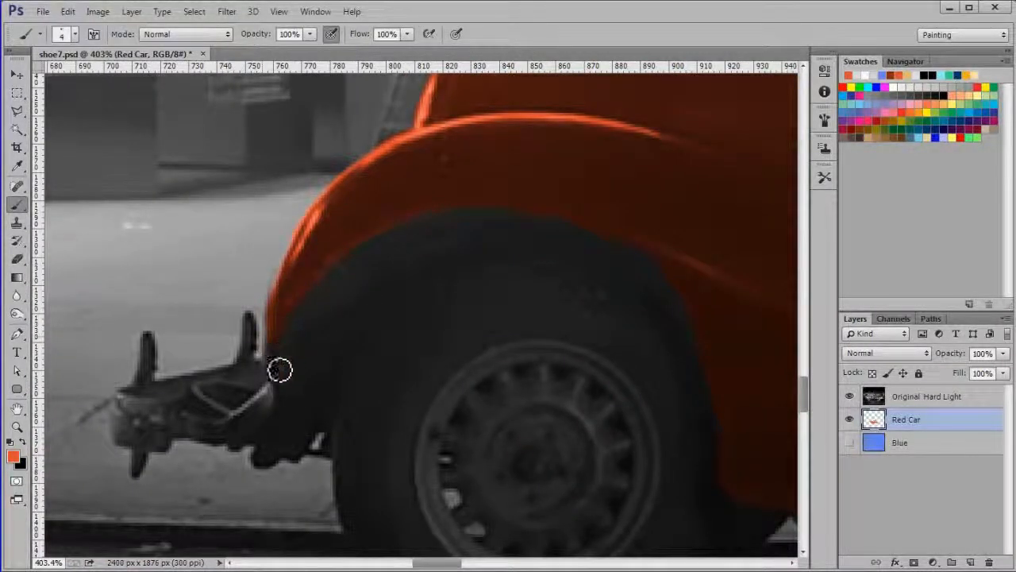
scroll(508, 179, "down", 5)
left_click_drag(626, 161, 48, 325)
scroll(547, 331, "up", 3)
mouse_move(758, 374)
left_mouse_down()
mouse_move(666, 341)
mouse_move(640, 308)
left_mouse_up()
scroll(587, 274, "down", 5)
left_click_drag(159, 184, 341, 204)
Hide the Original Hard Light layer and fill the unpainted gaps in the red car body with a 25 px brush
left_click(849, 396)
key("bracketright")
key("bracketright")
key("bracketright")
key("bracketright")
key("bracketright")
key("bracketright")
key("bracketright")
key("bracketright")
key("bracketright")
left_click_drag(455, 306, 427, 286)
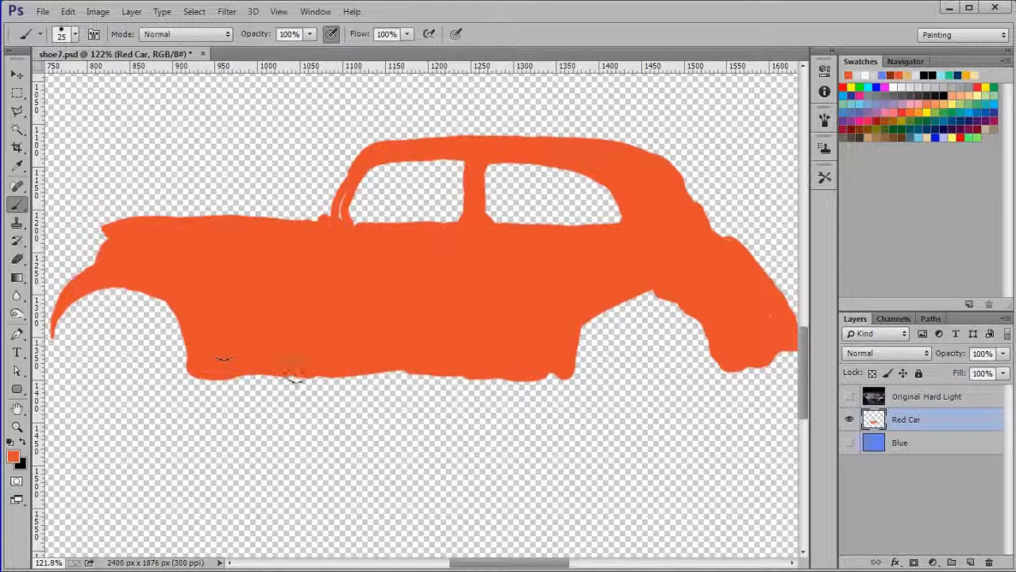
Fill the gap in the windshield pillar with a smaller brush, and show the Original Hard Light layer again to touch up the paint
key("bracketleft")
key("bracketleft")
key("bracketleft")
key("bracketleft")
left_click_drag(337, 190, 342, 235)
left_click(850, 397)
scroll(605, 392, "down", 1)
scroll(260, 253, "up", 3)
mouse_move(140, 286)
left_mouse_down()
mouse_move(186, 245)
mouse_move(324, 297)
mouse_move(295, 281)
mouse_move(170, 278)
left_mouse_up()
scroll(341, 294, "down", 3)
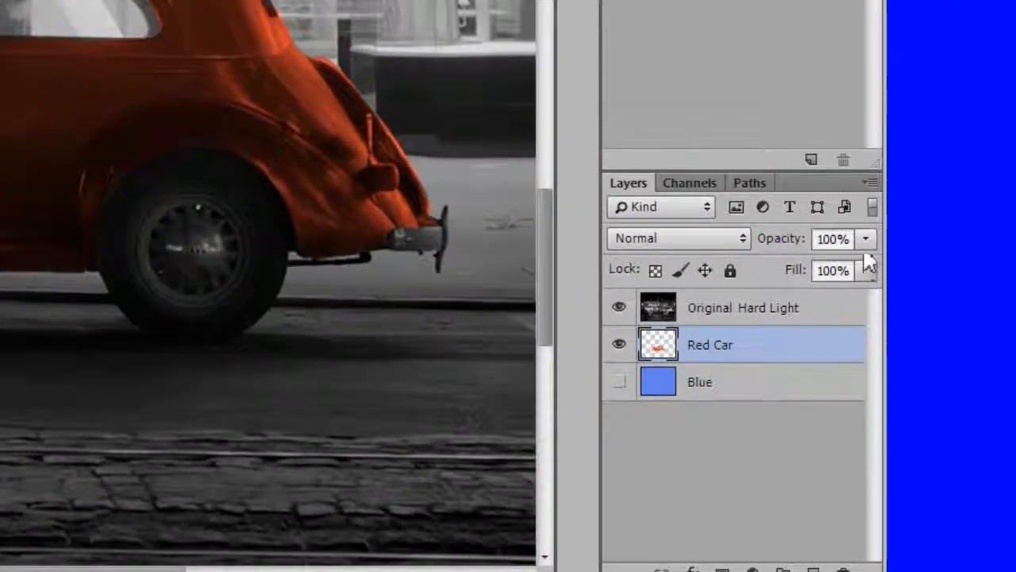
Set the Red Car layer to Multiply blending with 30% opacity
left_click(865, 238)
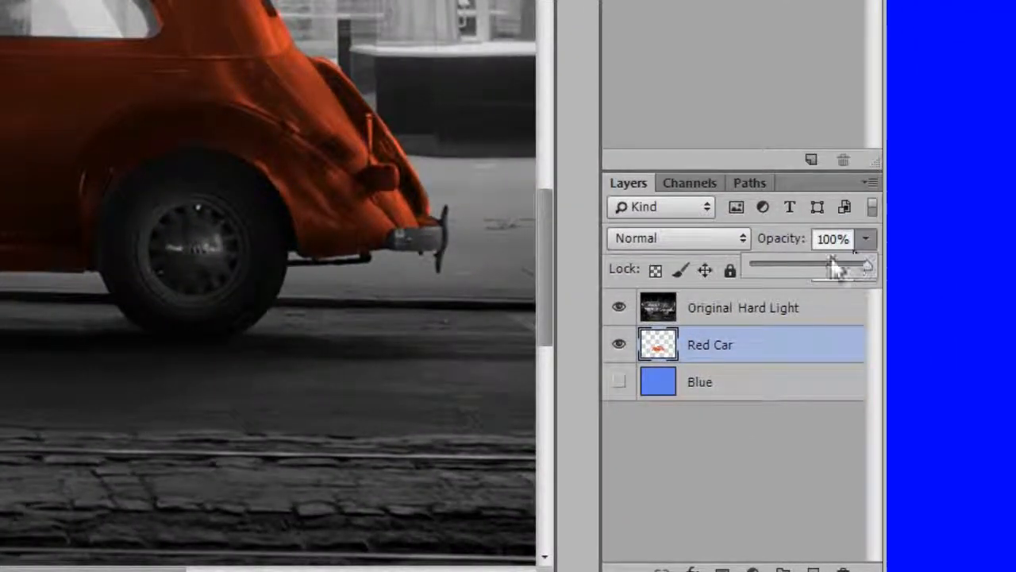
left_click(832, 238)
type("30")
key("Return")
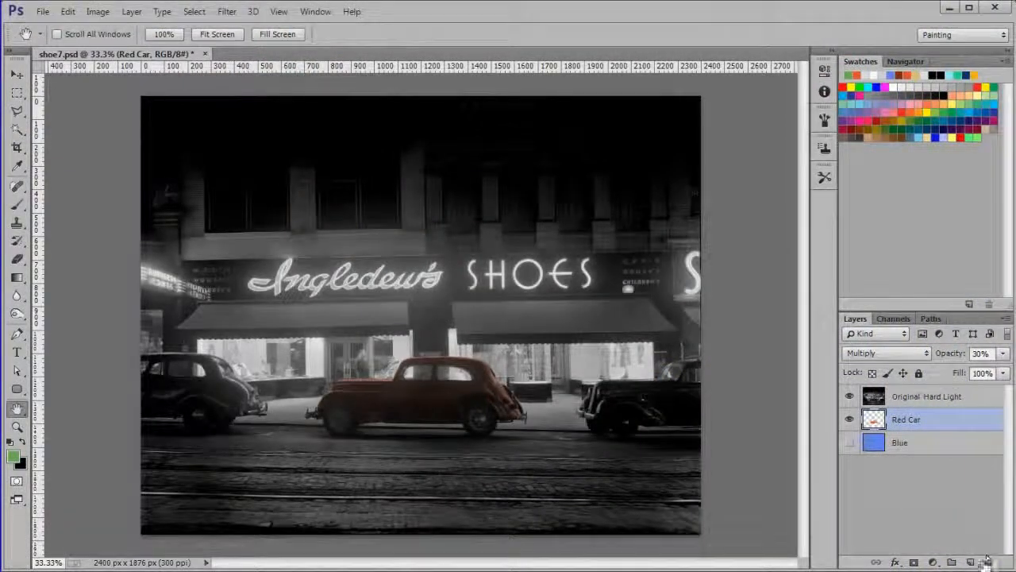
Add a new layer above Red Car and name it "Green Car"
left_click(970, 562)
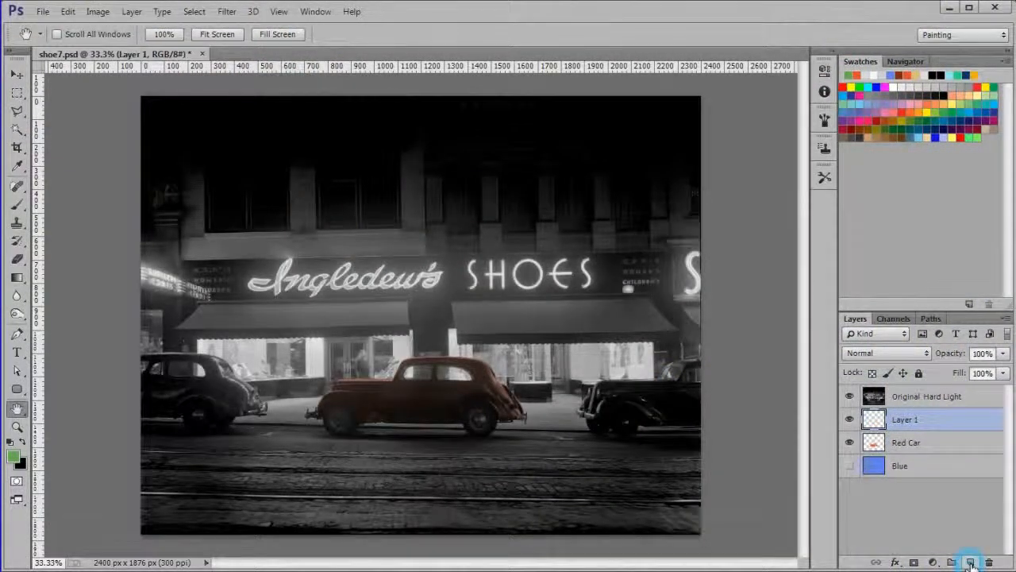
double_click(905, 419)
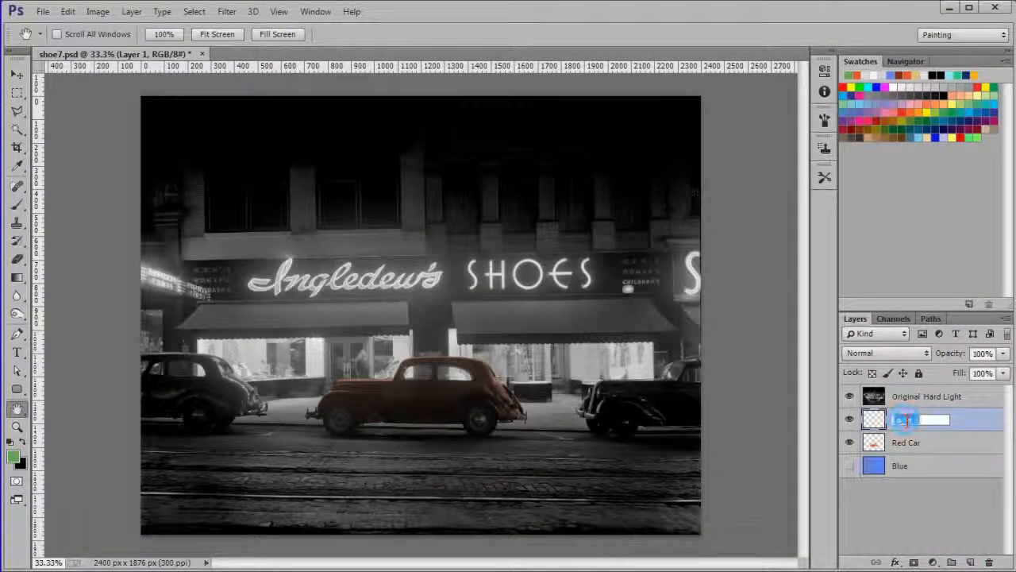
type("Green Car")
key("Return")
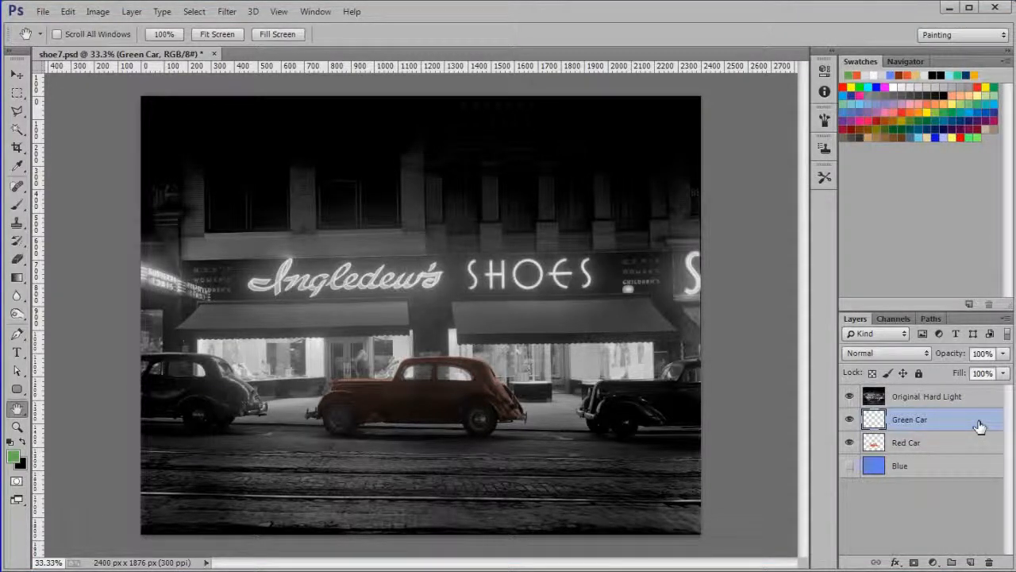
Set the foreground color to #63ad52 and brush it over the roof and hood line of the car at the photo's right edge
left_click(12, 458)
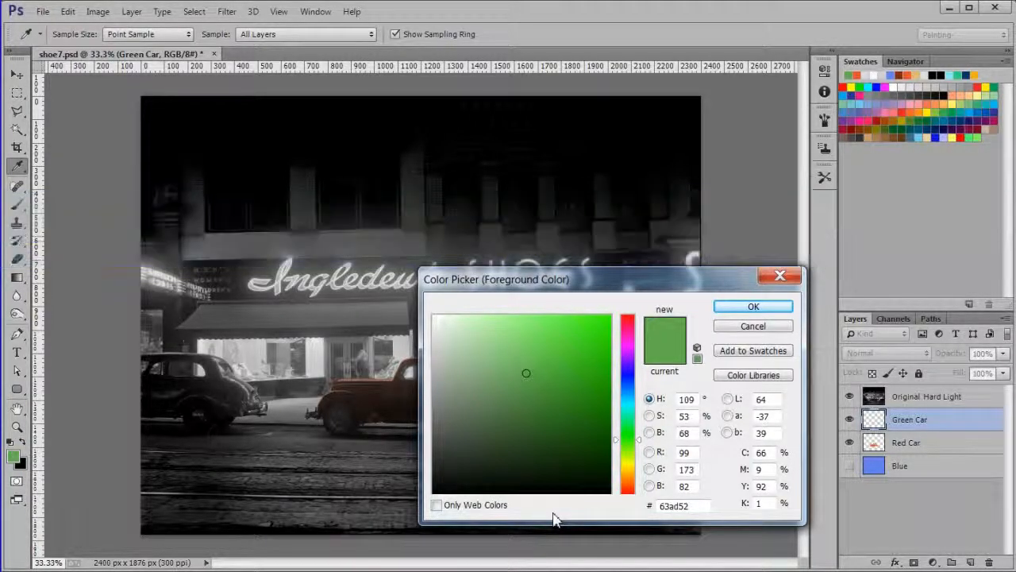
left_click(759, 310)
key("b")
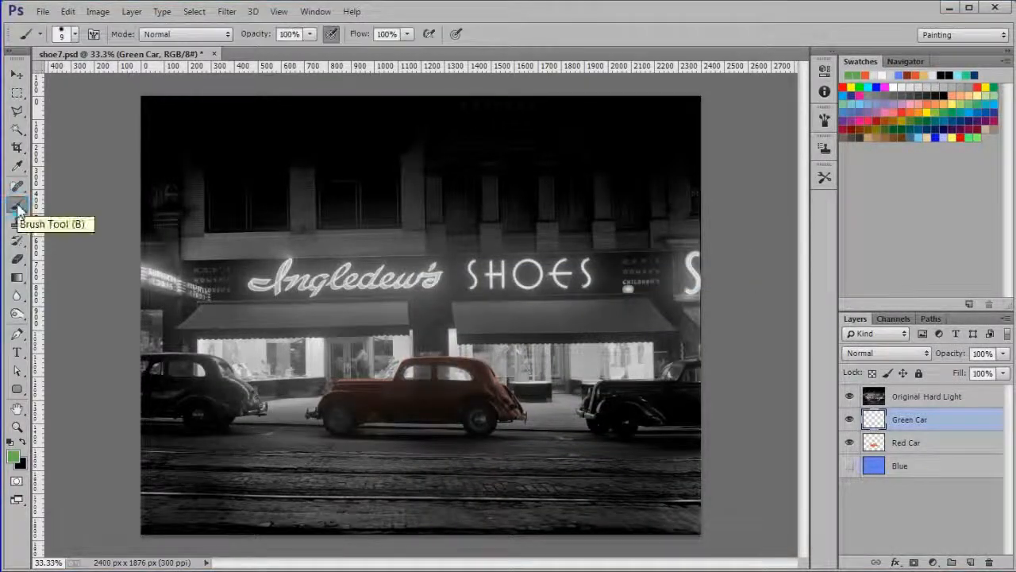
scroll(632, 438, "up", 5)
scroll(633, 438, "up", 3)
left_click_drag(633, 438, 354, 407)
mouse_move(732, 141)
left_mouse_down()
mouse_move(670, 158)
mouse_move(753, 156)
mouse_move(695, 186)
mouse_move(729, 146)
mouse_move(672, 160)
mouse_move(583, 224)
mouse_move(383, 231)
mouse_move(339, 275)
left_mouse_up()
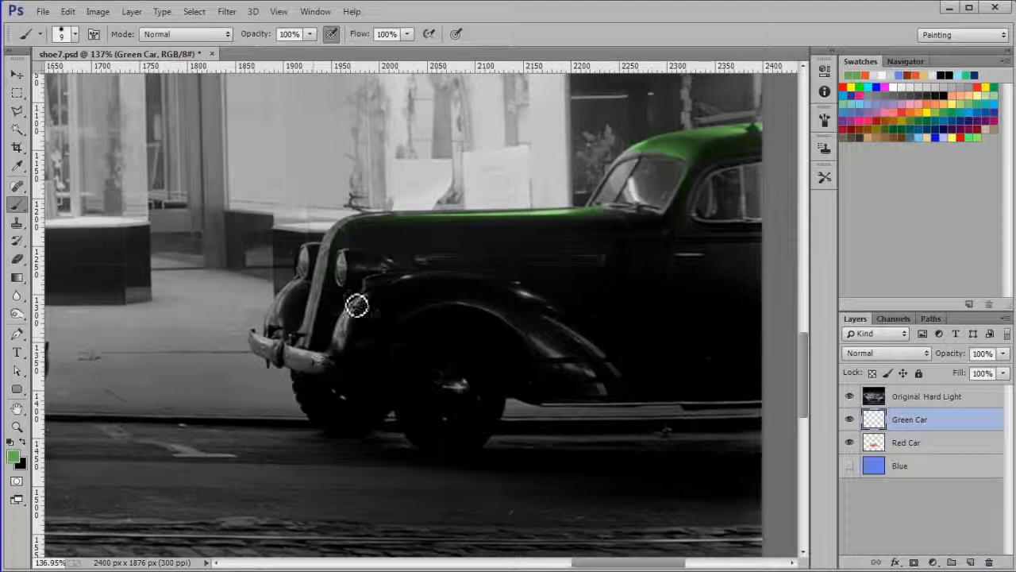
Paint the same car's grille side, front fenders, hood side and running board green, enlarging the brush for the broader areas
mouse_move(401, 270)
left_mouse_down()
mouse_move(337, 354)
mouse_move(324, 352)
mouse_move(526, 331)
left_mouse_up()
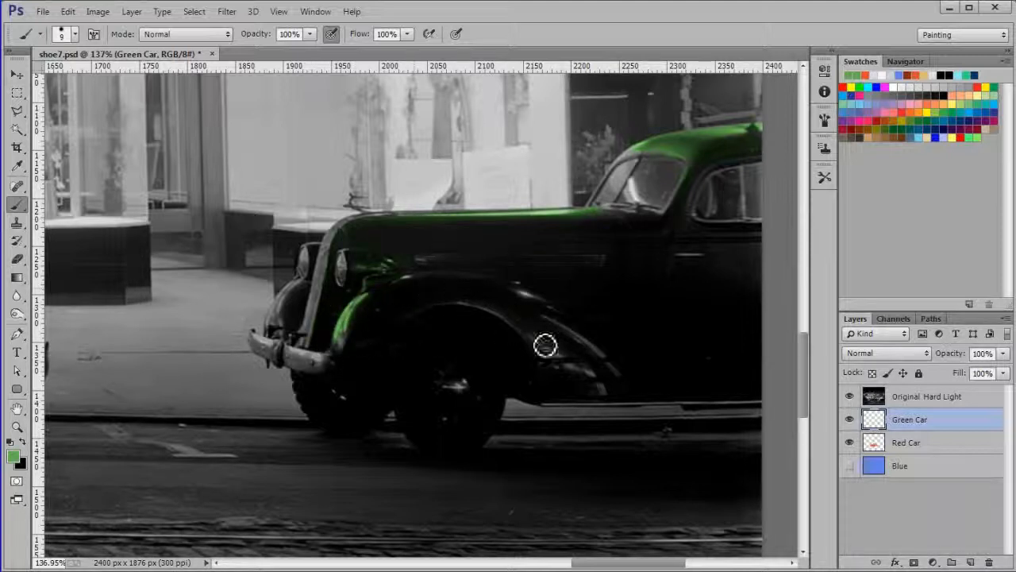
left_click_drag(466, 274, 678, 338)
key("]")
mouse_move(654, 395)
left_mouse_down()
mouse_move(614, 399)
mouse_move(694, 395)
mouse_move(546, 381)
left_mouse_up()
mouse_move(303, 293)
left_mouse_down()
mouse_move(279, 325)
mouse_move(304, 302)
left_mouse_up()
Touch up the green car's hood details with a 7 px brush and its windshield frame with a 5 px brush
key("[")
key("[")
key("[")
key("[")
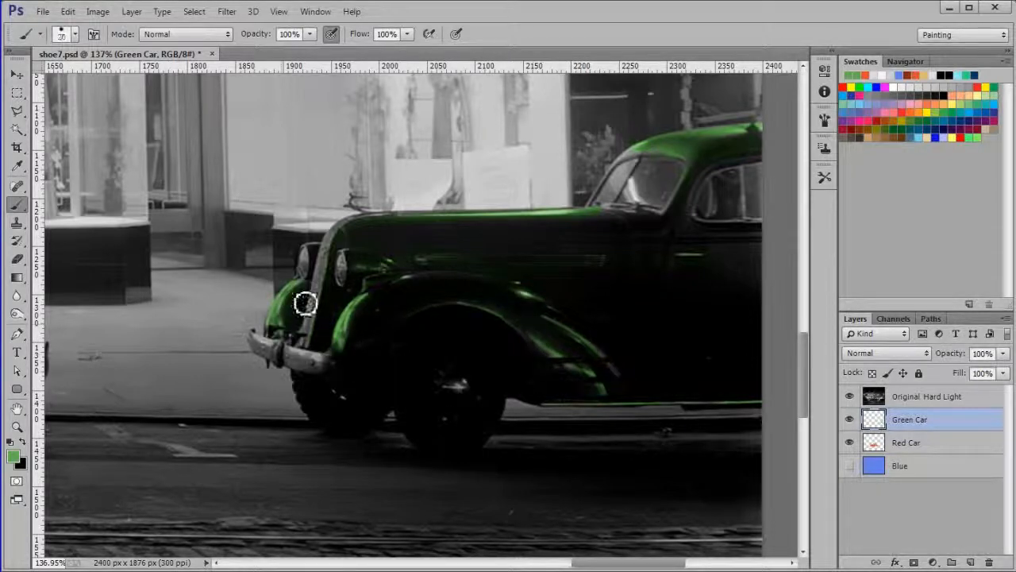
scroll(304, 301, "up", 3)
scroll(574, 241, "down", 2)
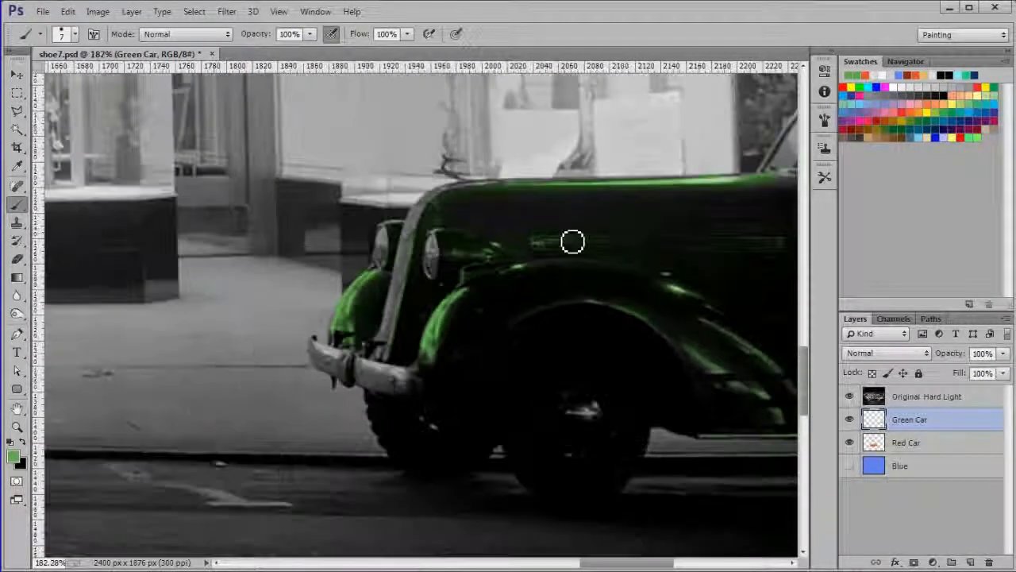
left_click_drag(658, 240, 365, 298)
scroll(516, 239, "up", 3)
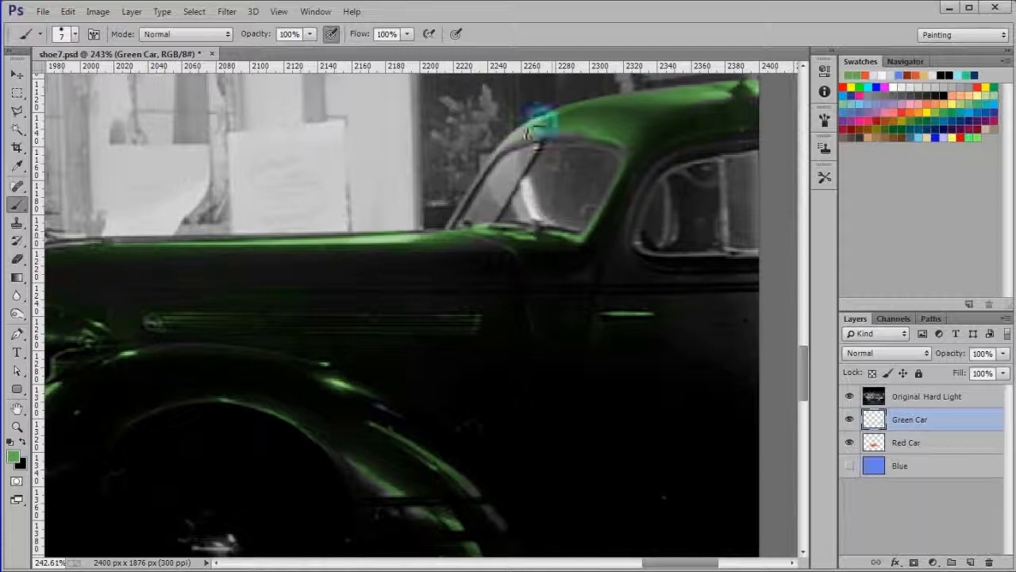
key("[")
left_click_drag(540, 144, 437, 242)
Fit the whole photo in view and set the Green Car layer's opacity to 30%
scroll(233, 245, "down", 1)
scroll(223, 264, "down", 1)
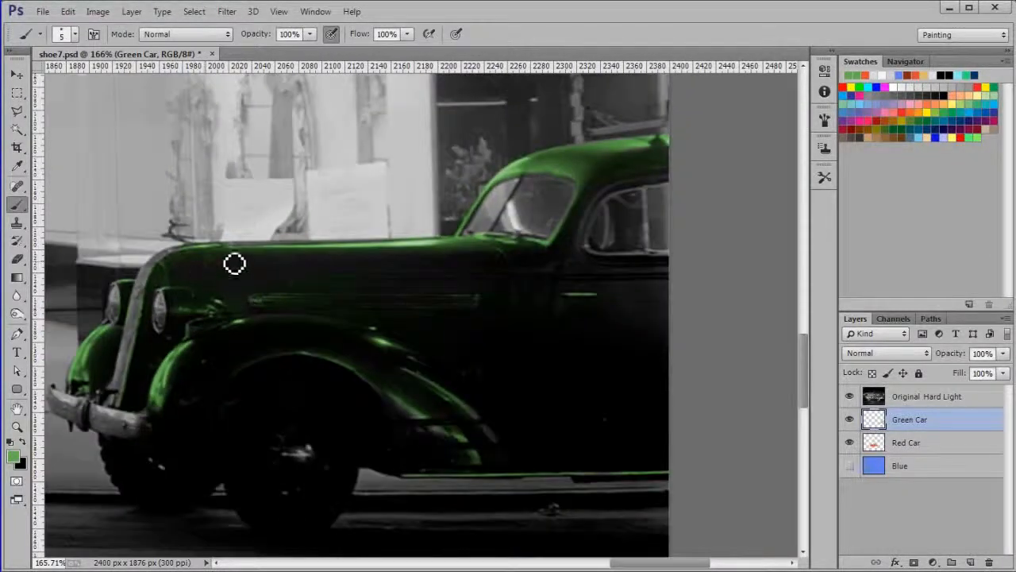
scroll(362, 356, "down", 2)
double_click(17, 408)
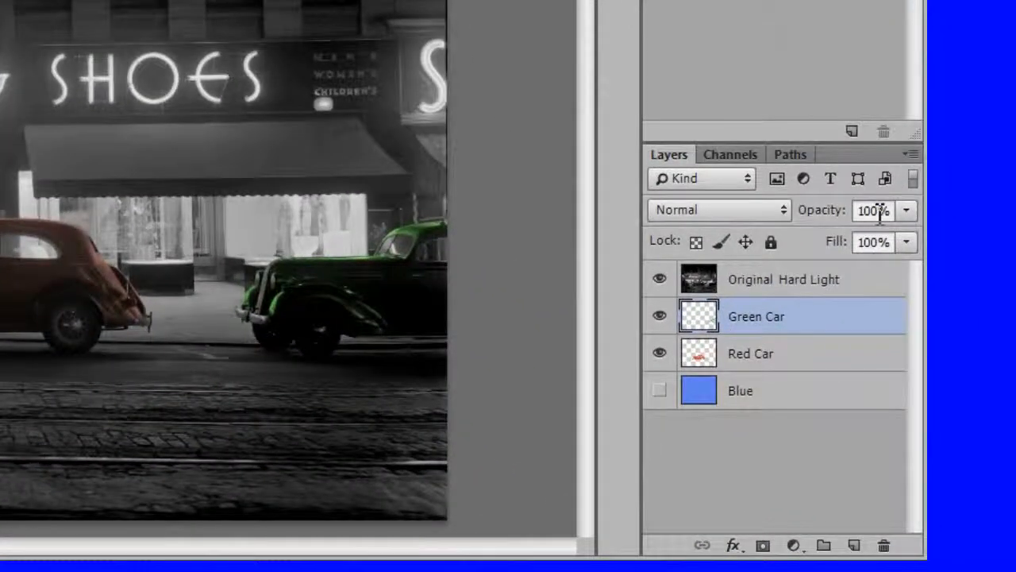
left_click_drag(880, 213, 859, 215)
type("30")
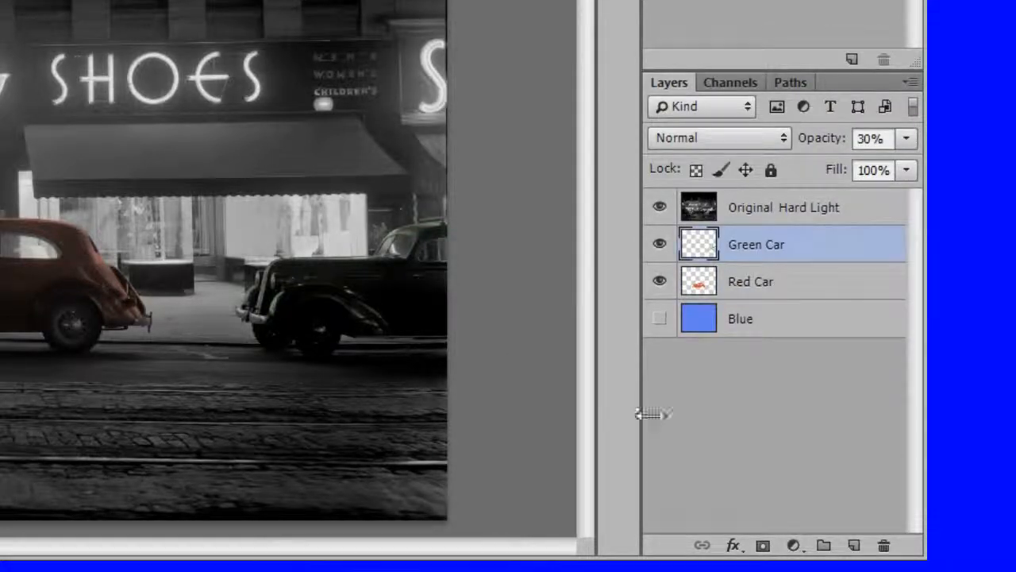
Add a new layer above Green Car and name it "Window Light"
left_click(856, 546)
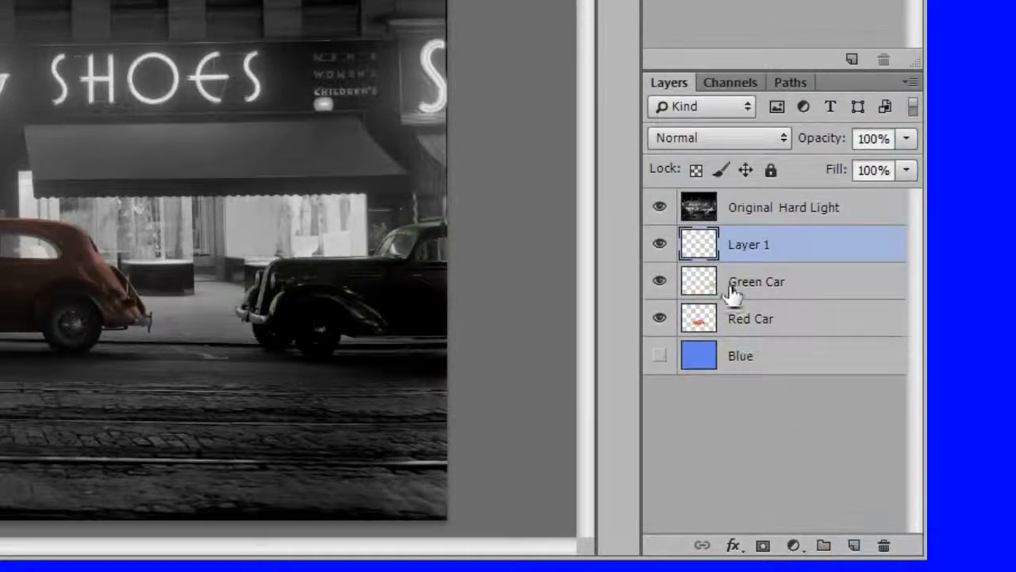
double_click(750, 246)
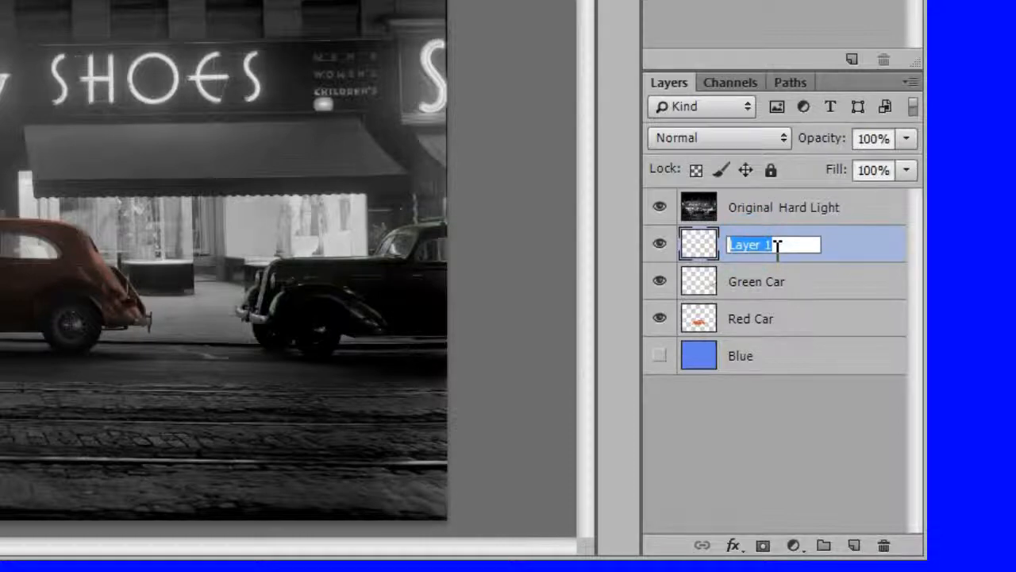
type("Window Light")
key("Return")
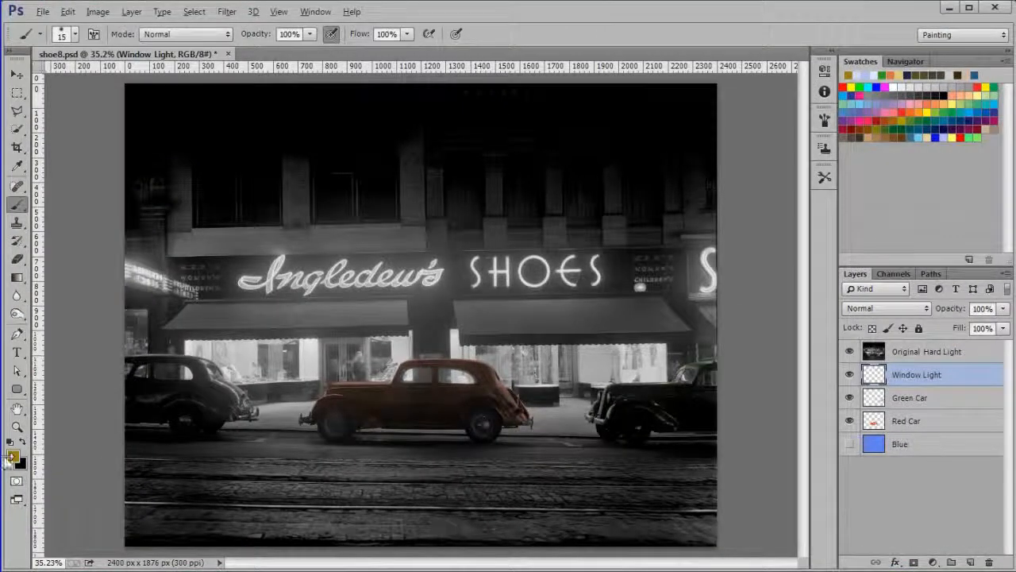
Set the foreground color to #9d7f10, outline the far-left window with straight 15 px strokes, and fill it with a 25 px brush
left_click(13, 457)
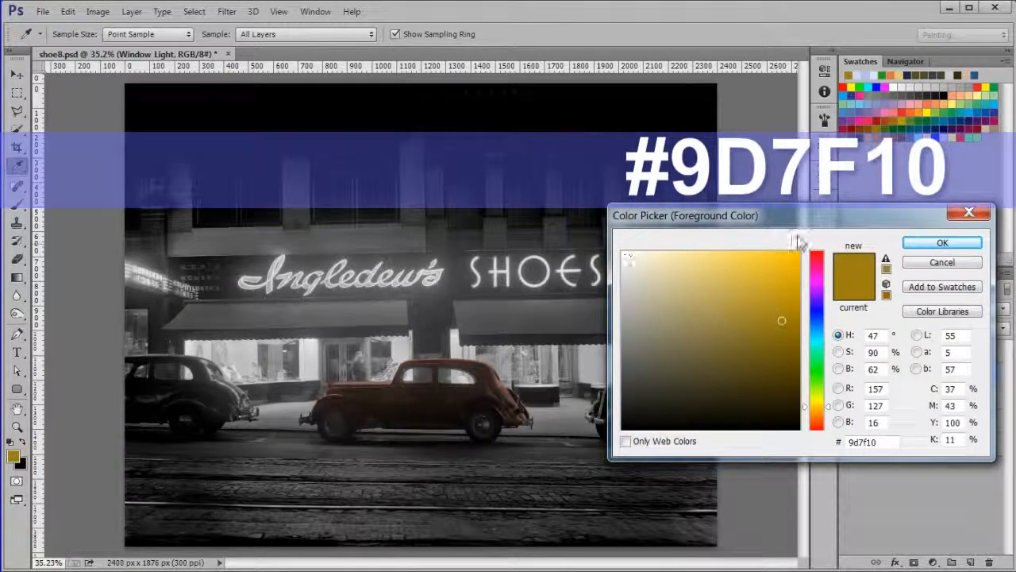
left_click(942, 242)
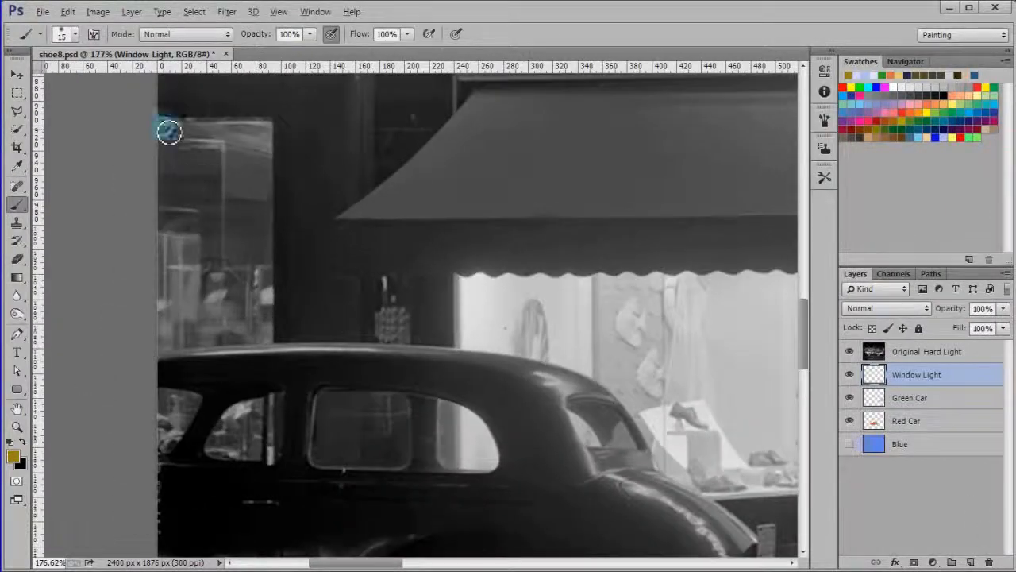
left_click(169, 128)
left_click(268, 130, "shift")
left_click(272, 339, "shift")
left_click(172, 349, "shift")
left_click(166, 134, "shift")
key("bracketright")
left_click_drag(191, 210, 207, 297)
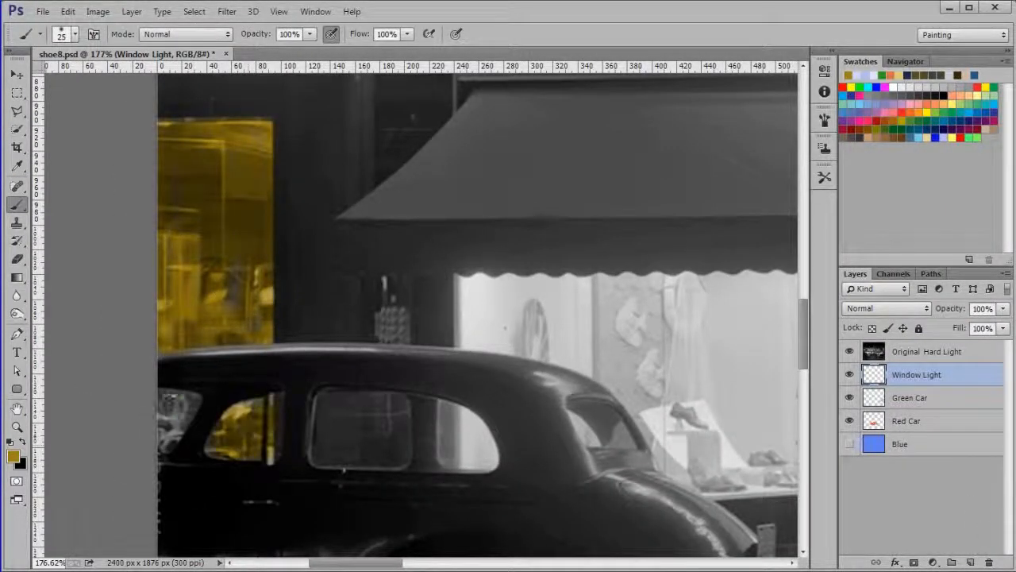
Paint the small lit object beside the left awning and its view through the black car's window with a 10 px brush
key("bracketleft")
key("bracketleft")
left_click_drag(389, 283, 404, 354)
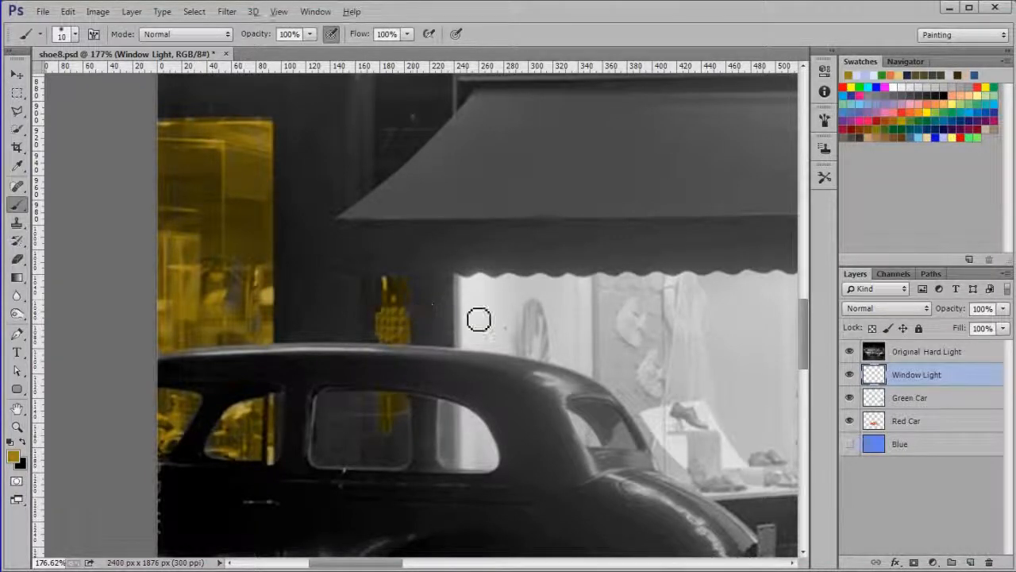
Paint the upper edge of the left shop window along the scalloped awning and down the window's right side
scroll(479, 315, "up", 5)
left_click_drag(748, 277, 366, 280)
left_click_drag(377, 258, 412, 258)
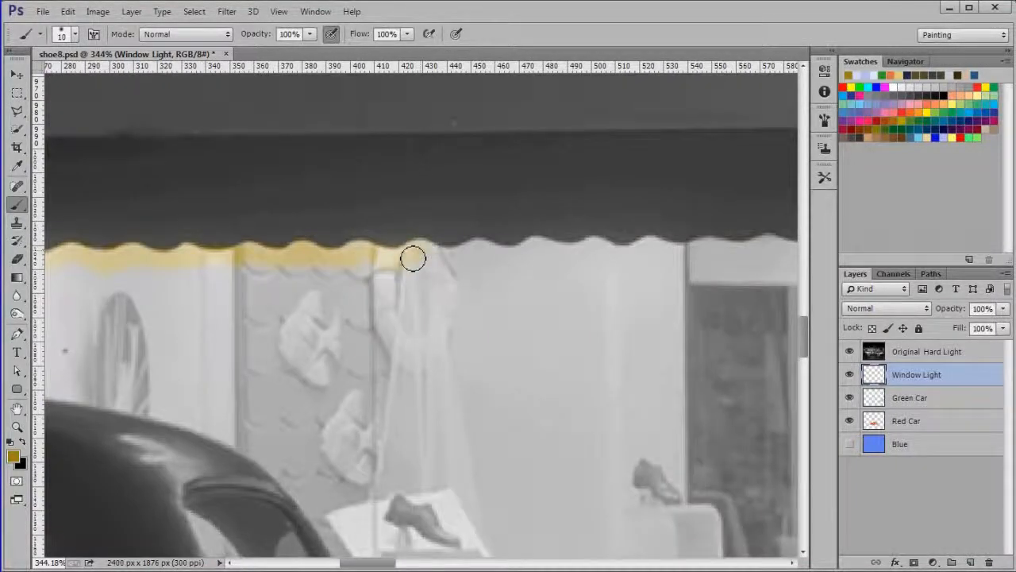
mouse_move(599, 250)
left_mouse_down()
mouse_move(782, 254)
mouse_move(520, 254)
left_mouse_up()
mouse_move(521, 252)
left_mouse_down()
mouse_move(691, 230)
mouse_move(532, 230)
left_mouse_up()
left_click_drag(533, 231, 737, 228)
left_click_drag(747, 267, 577, 265)
mouse_move(567, 229)
left_mouse_down()
mouse_move(665, 231)
mouse_move(670, 550)
left_mouse_up()
Paint the left shop window's lower ledge, the edge along the black car's roof, and the window's left side
scroll(670, 548, "down", 2)
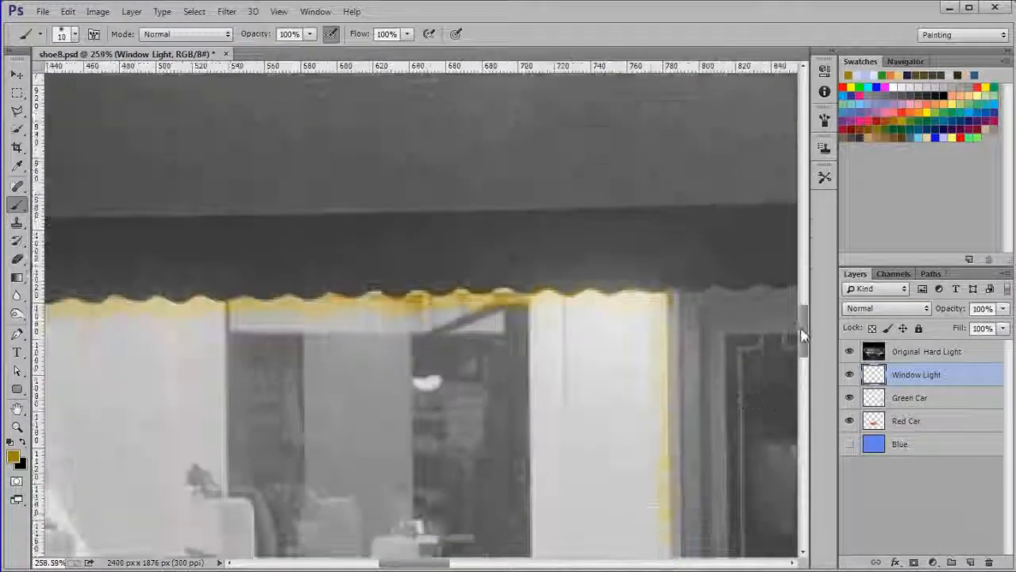
left_click_drag(802, 336, 802, 373)
mouse_move(140, 318)
left_mouse_down()
mouse_move(91, 308)
mouse_move(400, 313)
left_mouse_up()
mouse_move(241, 188)
left_mouse_down()
mouse_move(359, 333)
mouse_move(225, 156)
left_mouse_up()
left_click_drag(126, 137, 362, 281)
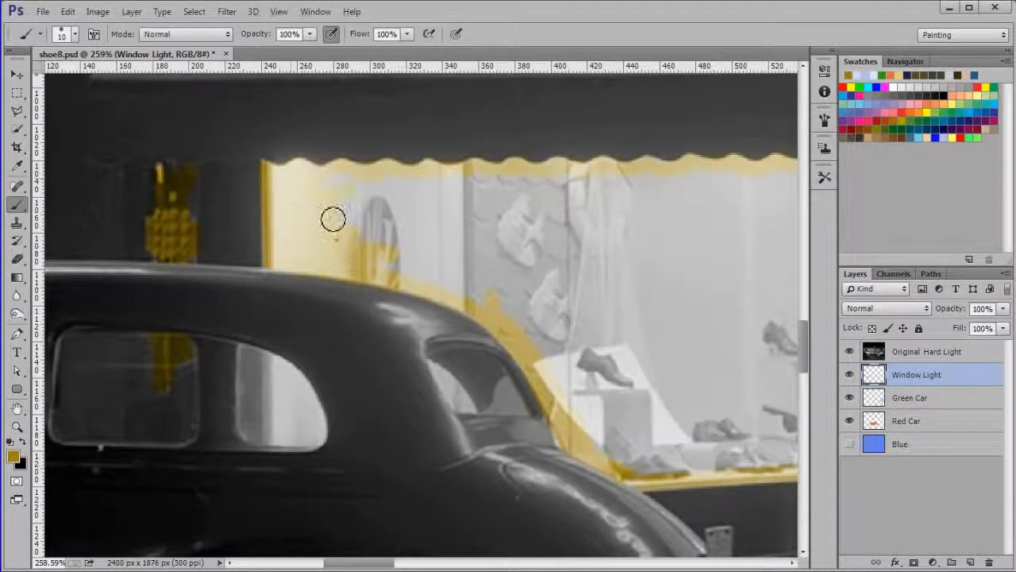
Fill the remaining interior of the left shop window, including the shoe display, with a 25 px brush
left_click_drag(515, 308, 281, 308)
left_click_drag(746, 184, 389, 172)
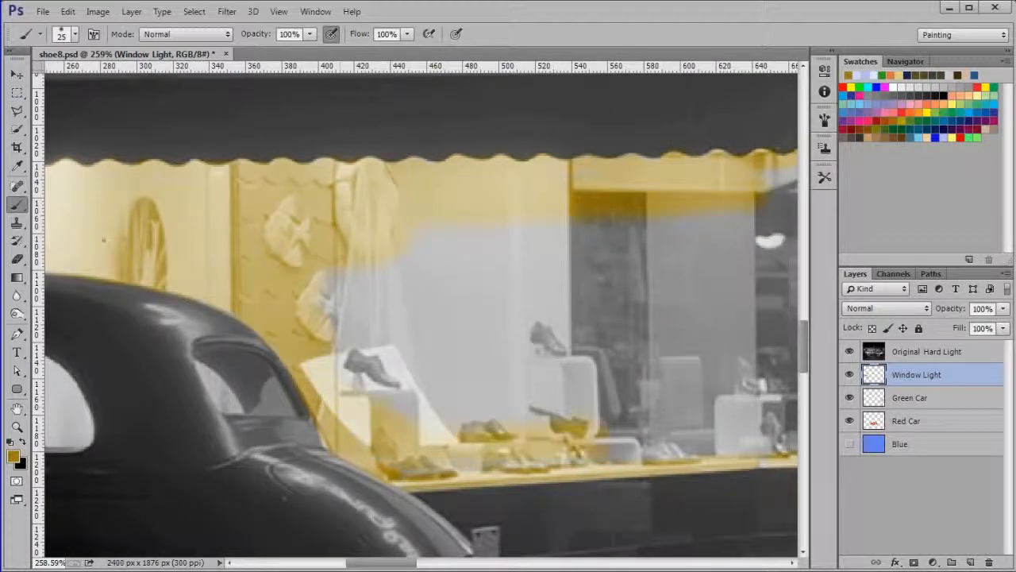
left_click_drag(639, 171, 364, 187)
left_click_drag(703, 195, 545, 274)
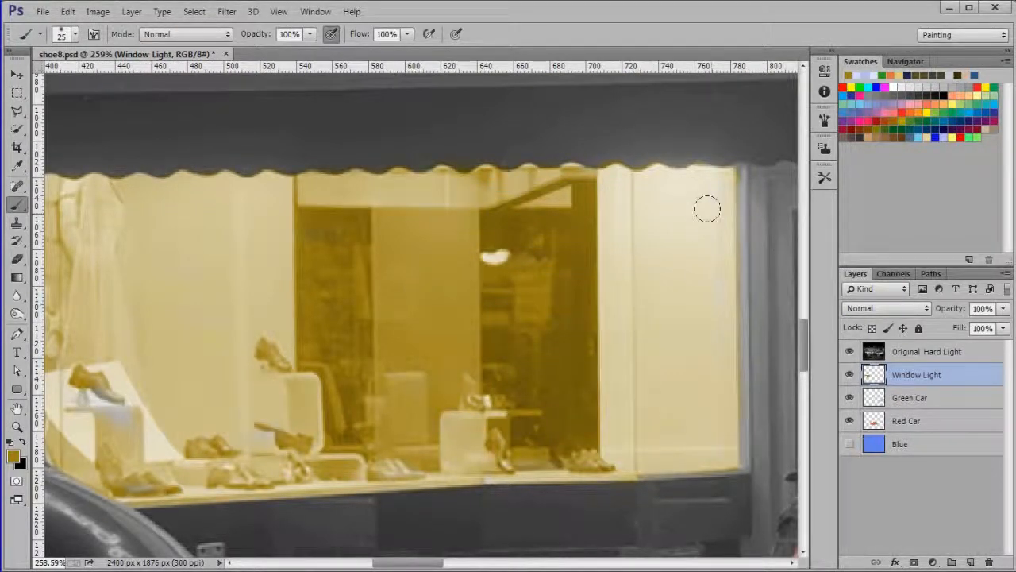
Paint the glass panes of the two entrance doors gold and switch to the Eraser to clean the edge around the standing couple
scroll(455, 327, "down", 7)
scroll(458, 328, "up", 5)
key("bracketleft")
key("bracketleft")
key("bracketleft")
mouse_move(446, 210)
left_mouse_down()
mouse_move(511, 220)
mouse_move(512, 397)
mouse_move(502, 399)
mouse_move(459, 246)
mouse_move(493, 227)
mouse_move(476, 246)
left_mouse_up()
key("bracketright")
key("bracketright")
key("bracketright")
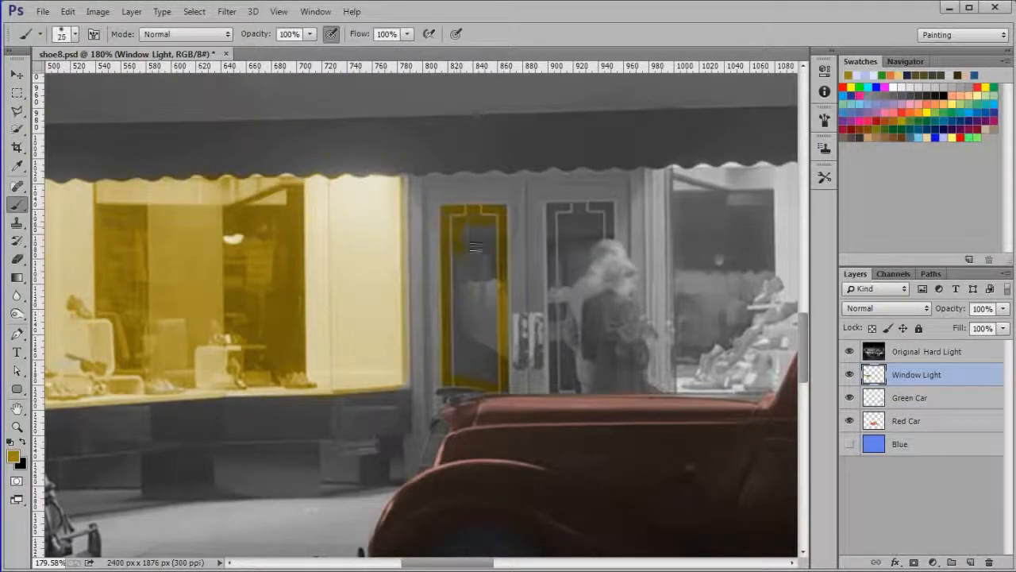
mouse_move(561, 215)
left_mouse_down()
mouse_move(617, 224)
mouse_move(577, 293)
mouse_move(563, 249)
mouse_move(582, 249)
mouse_move(567, 230)
mouse_move(559, 383)
left_mouse_up()
key("bracketleft")
scroll(567, 405, "up", 3)
key("e")
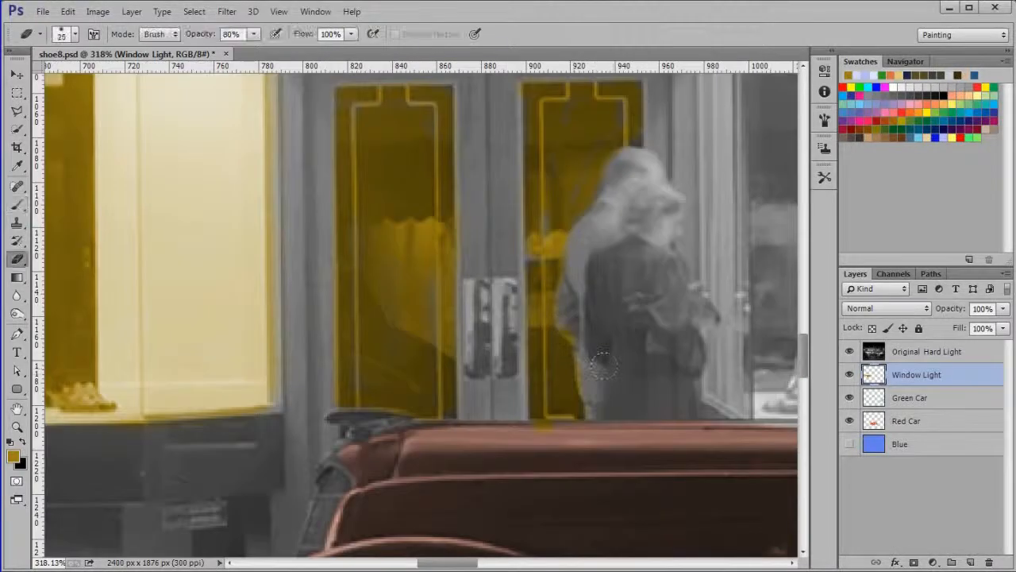
Return to the Brush and paint the shoe display window between the entrance doors and the red car
left_click(17, 204)
left_click_drag(644, 108, 278, 208)
left_click_drag(384, 127, 739, 131)
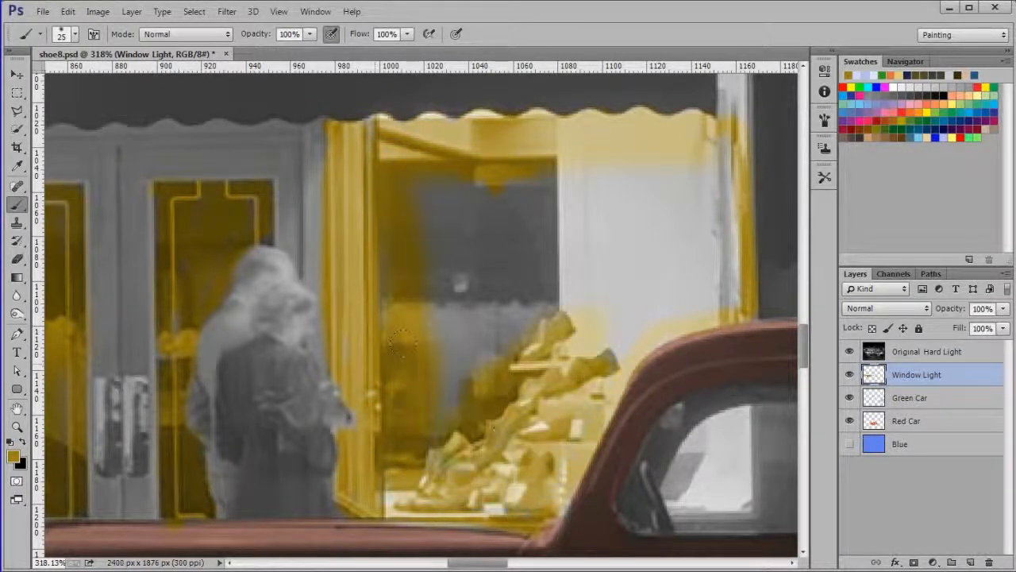
Paint the narrow lit pillar, the glow above the red car's roof, and the light through its front side window with a 15 px brush
scroll(609, 228, "down", 4)
left_click_drag(630, 214, 444, 252)
key("bracketleft")
key("bracketleft")
left_click_drag(506, 162, 503, 293)
left_click_drag(478, 426, 491, 419)
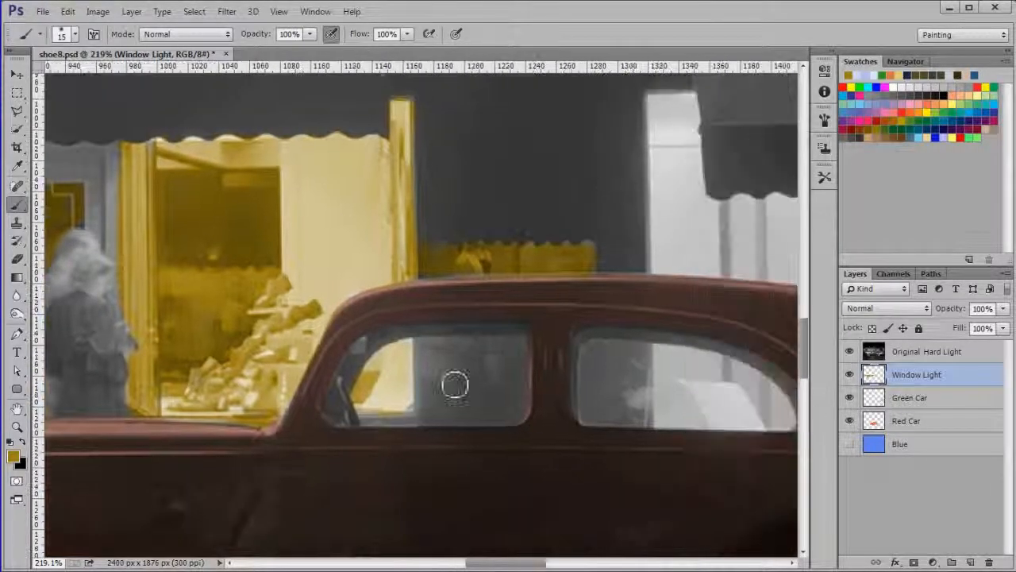
Paint the second storefront's windows behind the red car, its rear side window, and the flower display up to the far doorway
scroll(596, 417, "down", 5)
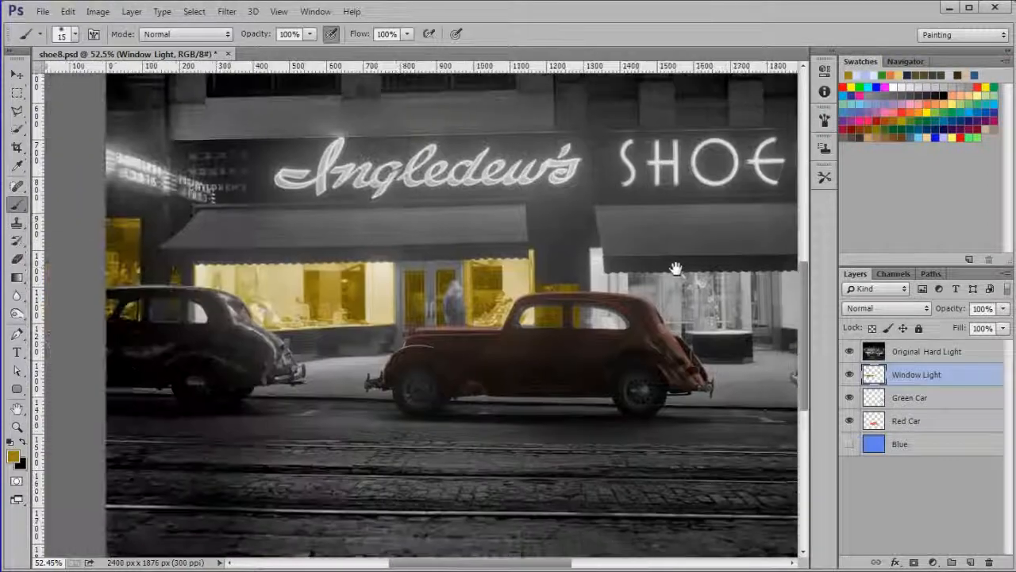
scroll(267, 272, "up", 4)
left_click_drag(267, 272, 286, 291)
left_click_drag(695, 241, 72, 272)
mouse_move(781, 281)
left_mouse_down()
mouse_move(476, 312)
mouse_move(584, 329)
left_mouse_up()
left_click_drag(330, 159, 308, 151)
mouse_move(413, 236)
left_mouse_down()
mouse_move(325, 200)
mouse_move(357, 252)
mouse_move(455, 293)
mouse_move(582, 405)
mouse_move(525, 331)
mouse_move(508, 234)
mouse_move(546, 274)
left_mouse_up()
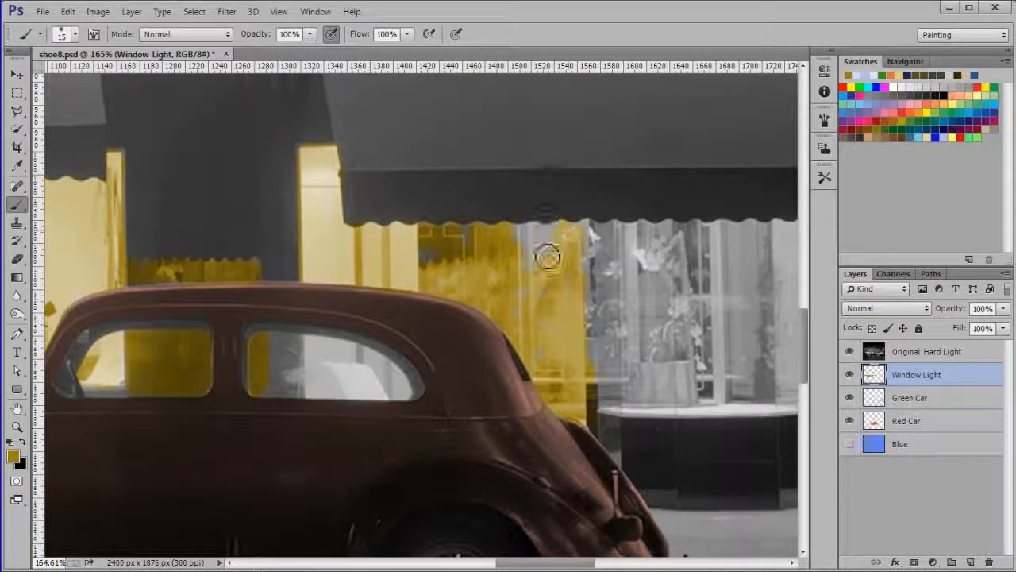
mouse_move(367, 358)
left_mouse_down()
mouse_move(399, 396)
mouse_move(310, 346)
mouse_move(16, 332)
left_mouse_up()
mouse_move(313, 291)
left_mouse_down()
mouse_move(328, 394)
mouse_move(507, 251)
left_mouse_up()
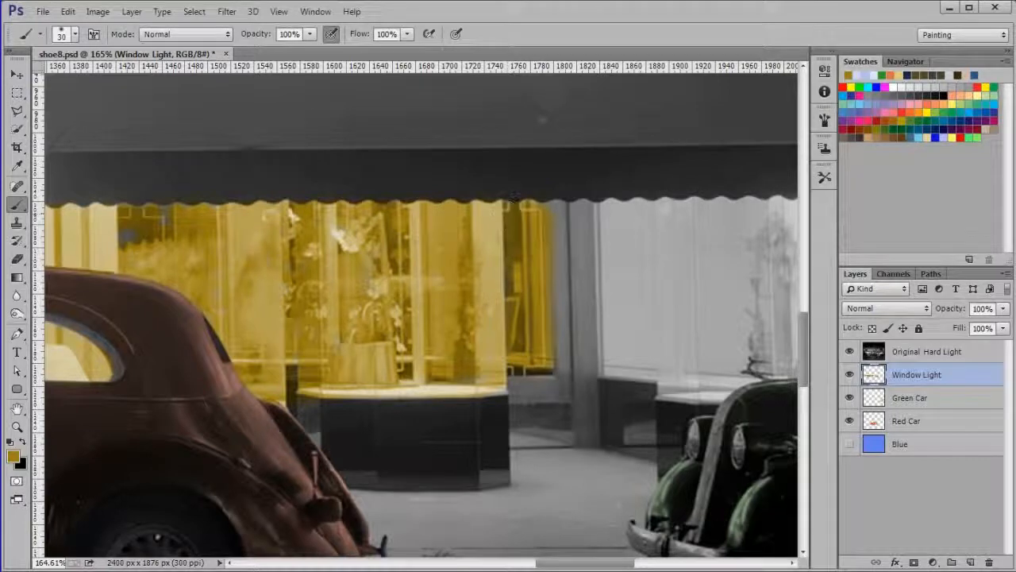
Paint the display window behind the green car with a 30 px brush and erase the spill on the adjacent door frame
scroll(515, 197, "down", 6)
left_click_drag(617, 278, 362, 360)
scroll(363, 361, "up", 5)
left_click_drag(264, 219, 267, 237)
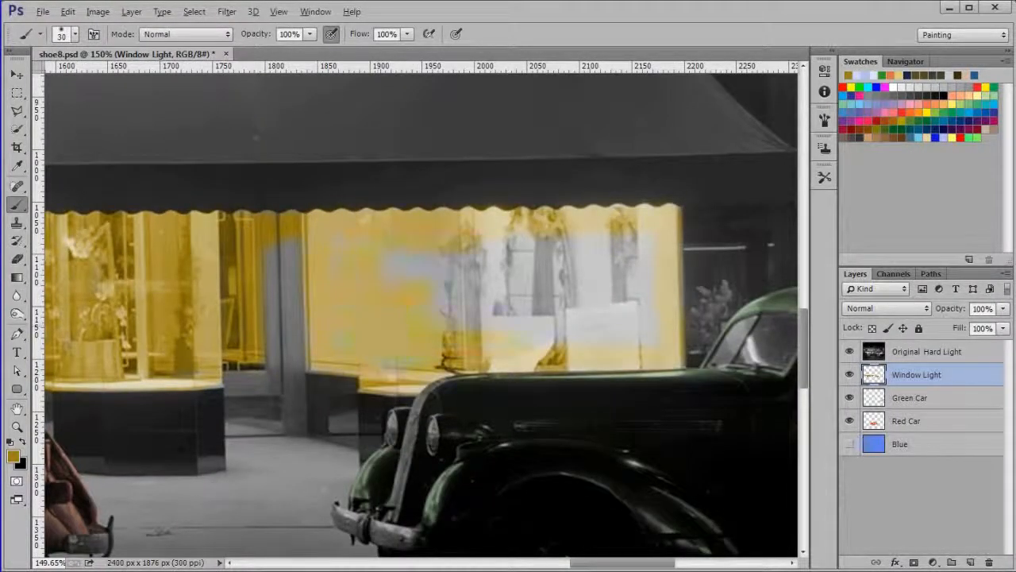
key("e")
left_click_drag(294, 227, 293, 235)
key("b")
Finish filling the display window above the green car's hood and paint the dim windows at the photo's right edge
left_click_drag(714, 233, 386, 235)
left_click_drag(460, 218, 382, 260)
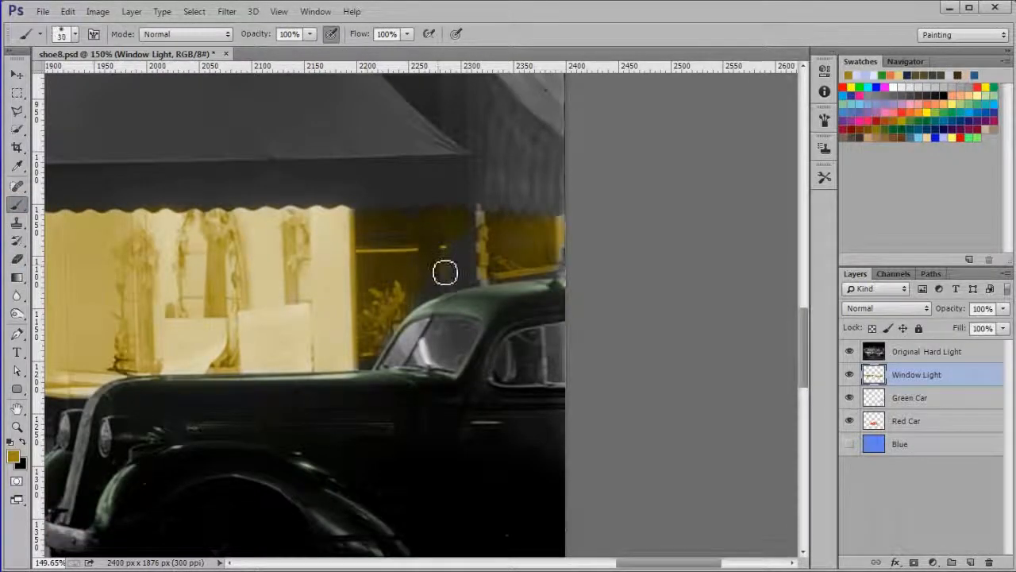
Paint the window light showing through the black car's side and rear windows with a smaller brush
scroll(425, 274, "down", 5)
left_click_drag(262, 334, 560, 329)
scroll(258, 242, "up", 4)
scroll(402, 318, "down", 10)
key("bracketleft")
key("bracketleft")
key("bracketleft")
scroll(267, 463, "down", 2)
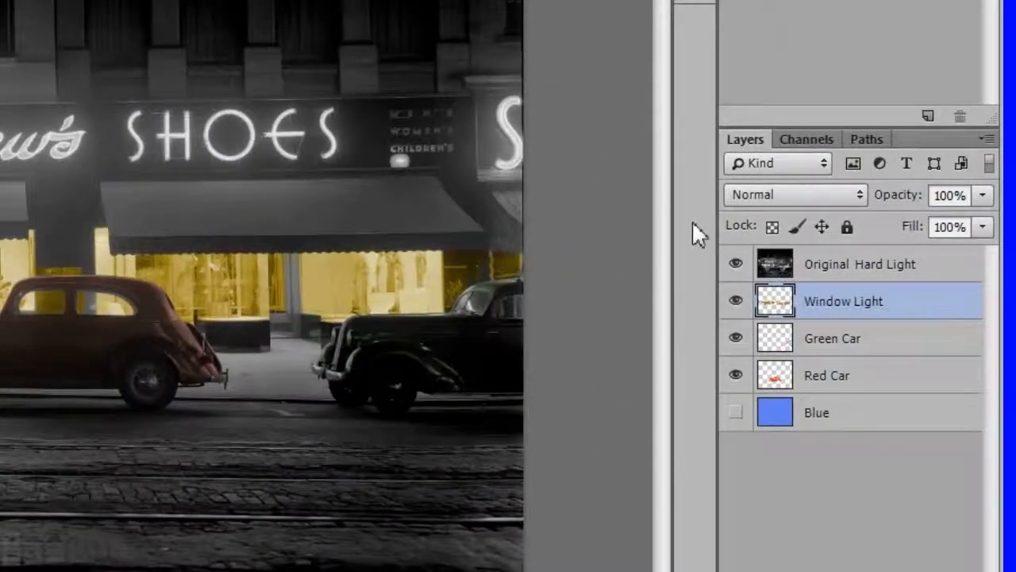
Hide the Original Hard Light layer and fill the gaps in the first display window's paint behind the black car with a 25 px brush
left_click(737, 265)
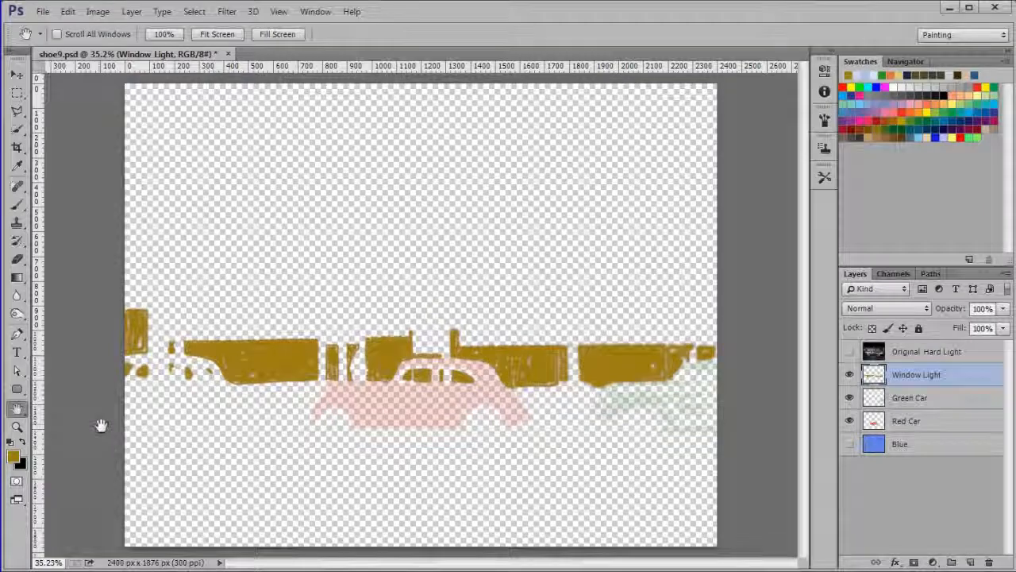
scroll(102, 423, "up", 14)
left_click_drag(163, 230, 207, 286)
mouse_move(109, 178)
left_mouse_down()
mouse_move(164, 277)
mouse_move(141, 306)
left_mouse_up()
key("bracketright")
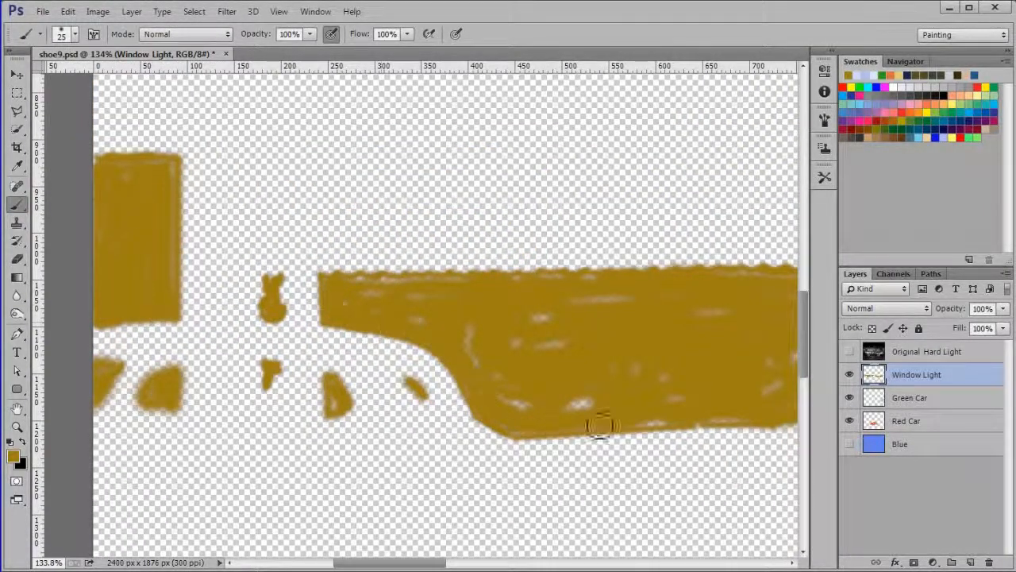
mouse_move(544, 343)
left_mouse_down()
mouse_move(444, 321)
mouse_move(381, 287)
mouse_move(725, 280)
mouse_move(634, 391)
mouse_move(336, 404)
left_mouse_up()
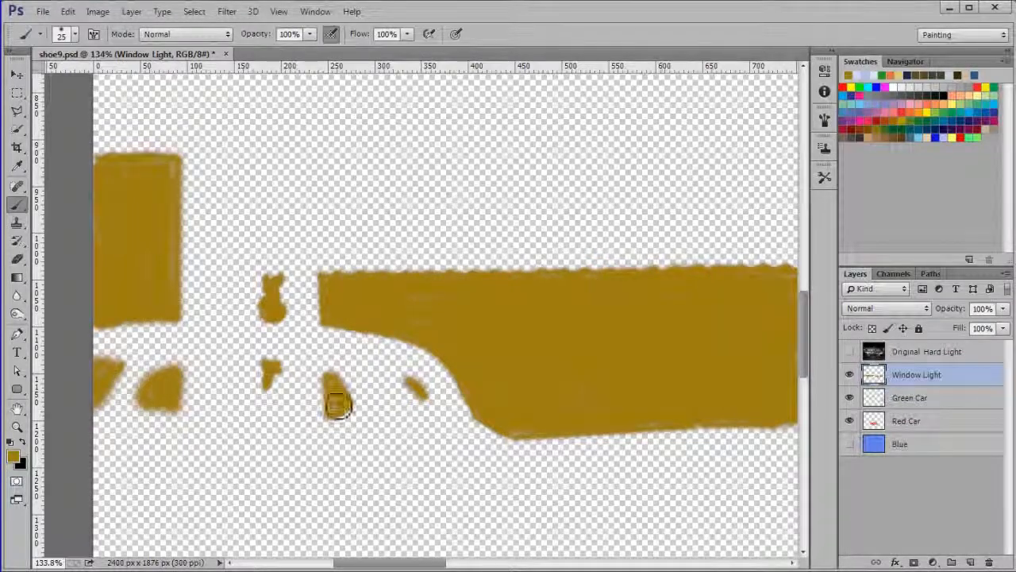
Fill the paint gaps in the entrance door panes and the adjoining window before the red car using a smaller brush
scroll(568, 427, "right", 5)
scroll(595, 295, "right", 6)
mouse_move(489, 386)
left_mouse_down()
mouse_move(524, 349)
mouse_move(492, 294)
mouse_move(596, 298)
mouse_move(578, 319)
mouse_move(580, 294)
left_mouse_up()
key("bracketleft")
key("bracketleft")
left_click_drag(579, 404, 578, 411)
key("bracketright")
key("bracketright")
left_click_drag(636, 261, 650, 272)
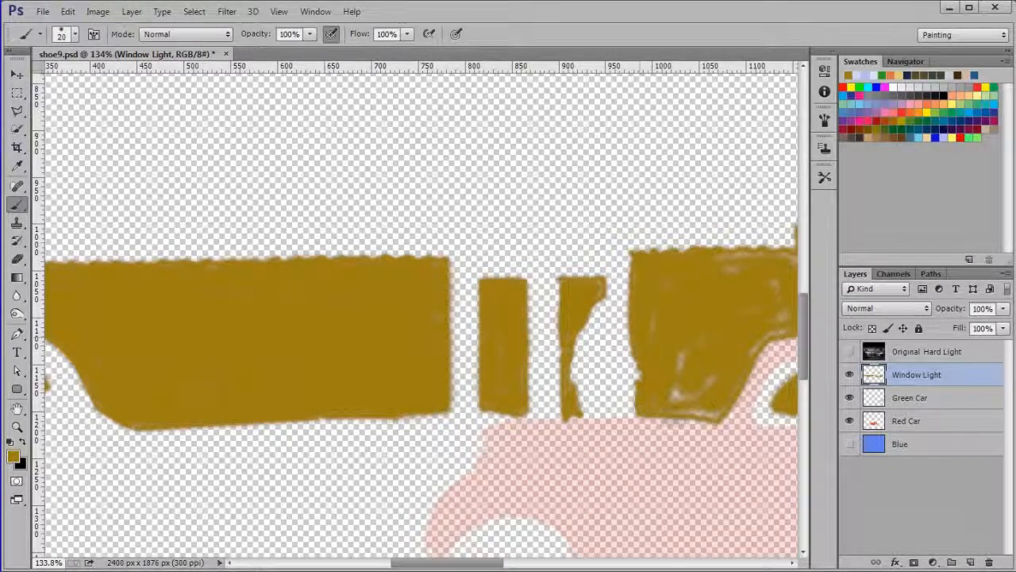
left_click_drag(647, 417, 699, 413)
left_click_drag(726, 266, 758, 286)
Fill the paint gaps around the red car's roof and inside its side windows with a 20 px brush
scroll(545, 336, "right", 6)
left_click_drag(585, 359, 577, 373)
left_click_drag(635, 345, 713, 349)
left_click_drag(641, 438, 673, 427)
left_click_drag(726, 361, 534, 402)
left_click_drag(590, 309, 597, 395)
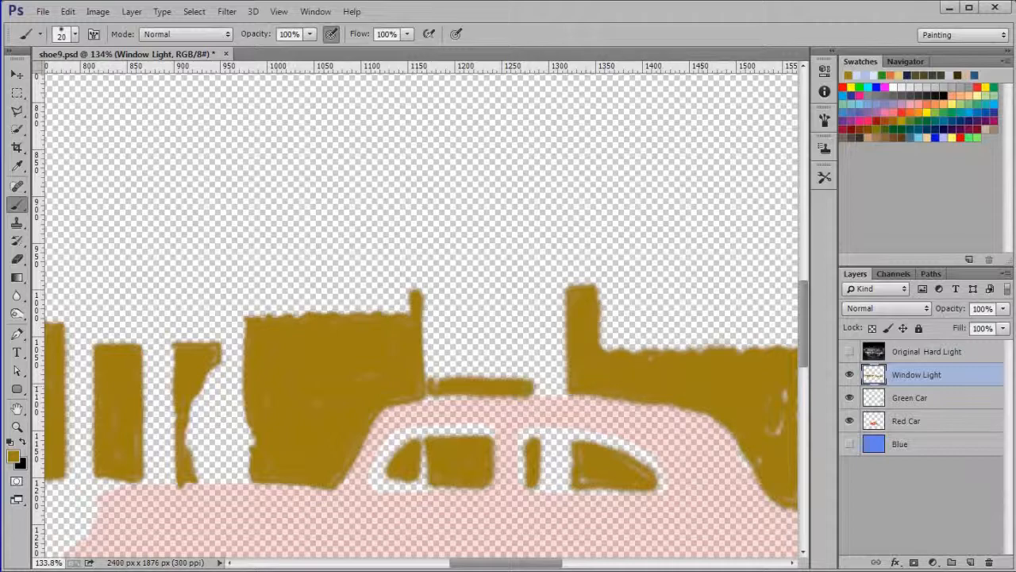
Fill the remaining gaps in the second storefront's windows with a 30 px brush and show the Original Hard Light layer again
scroll(630, 471, "right", 10)
scroll(630, 472, "down", 2)
mouse_move(540, 445)
left_mouse_down()
mouse_move(641, 349)
mouse_move(507, 361)
left_mouse_up()
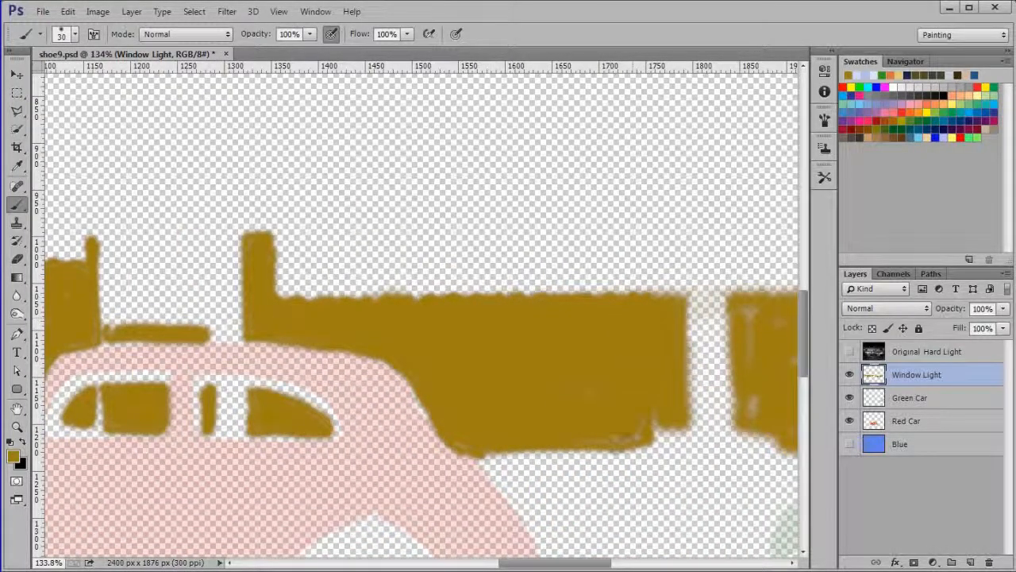
left_click_drag(782, 342, 552, 333)
left_click_drag(522, 301, 521, 353)
mouse_move(790, 397)
left_mouse_down()
mouse_move(529, 370)
mouse_move(546, 278)
left_mouse_up()
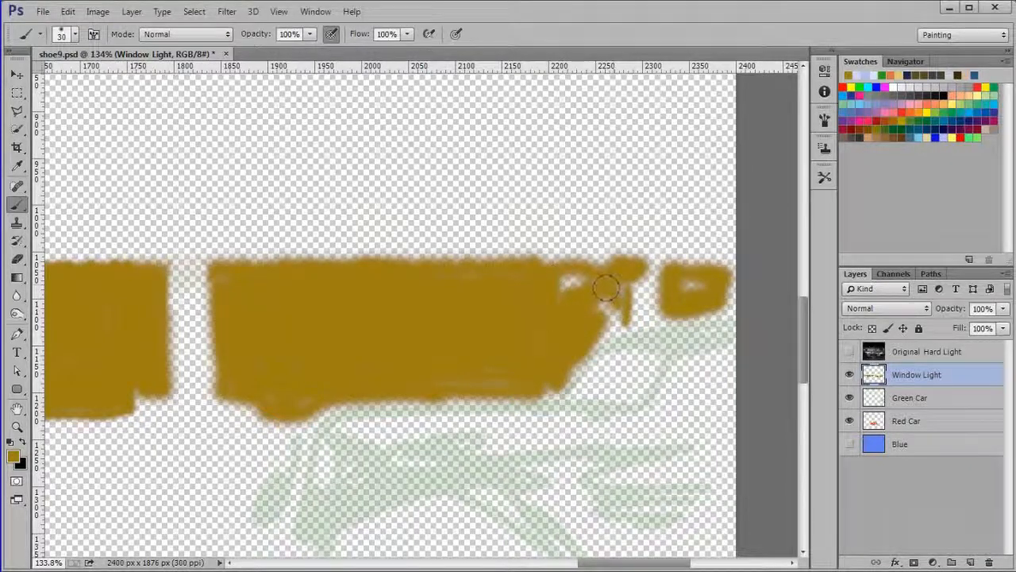
scroll(617, 305, "down", 3)
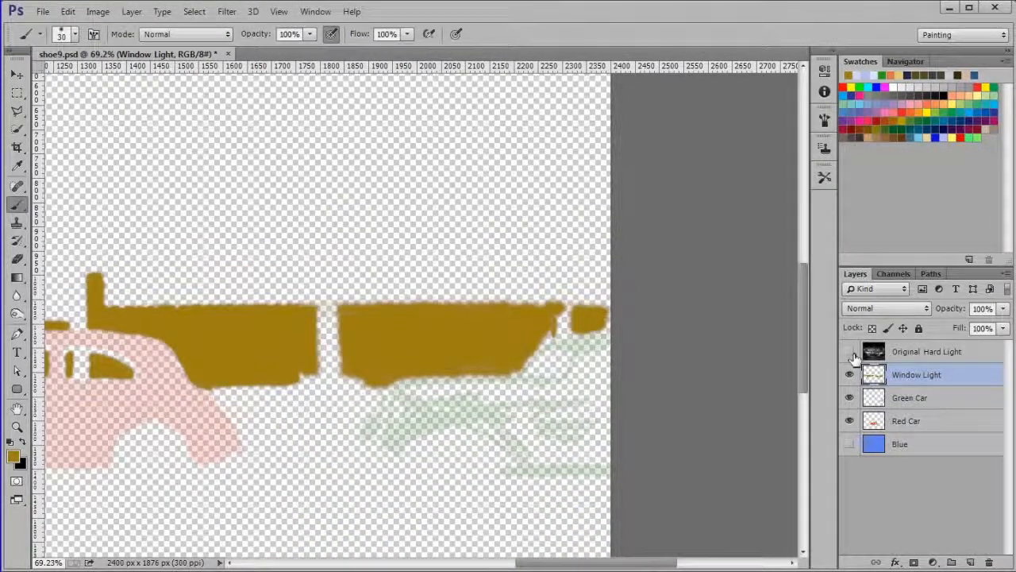
left_click(850, 351)
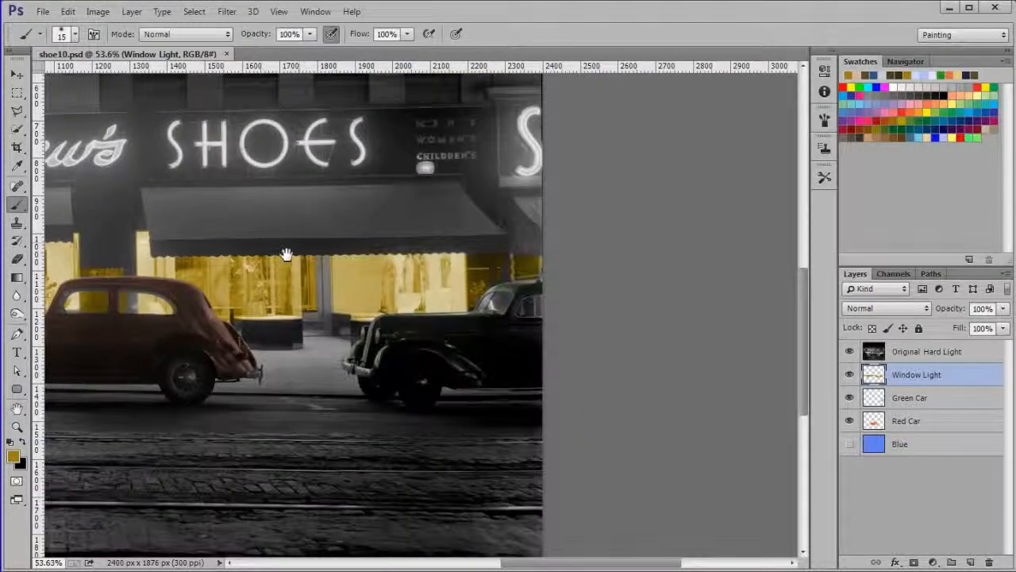
Set the brush opacity to 38% and paint window-light reflections on the black car's roof, trunk and rear bumper
left_click_drag(220, 273, 770, 273)
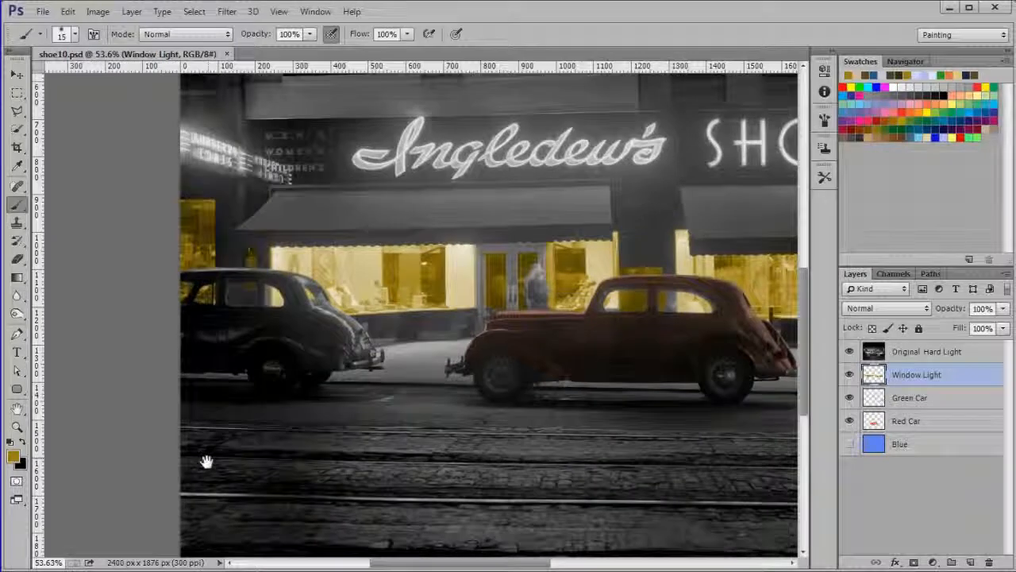
left_click_drag(276, 443, 370, 444)
scroll(370, 445, "up", 5)
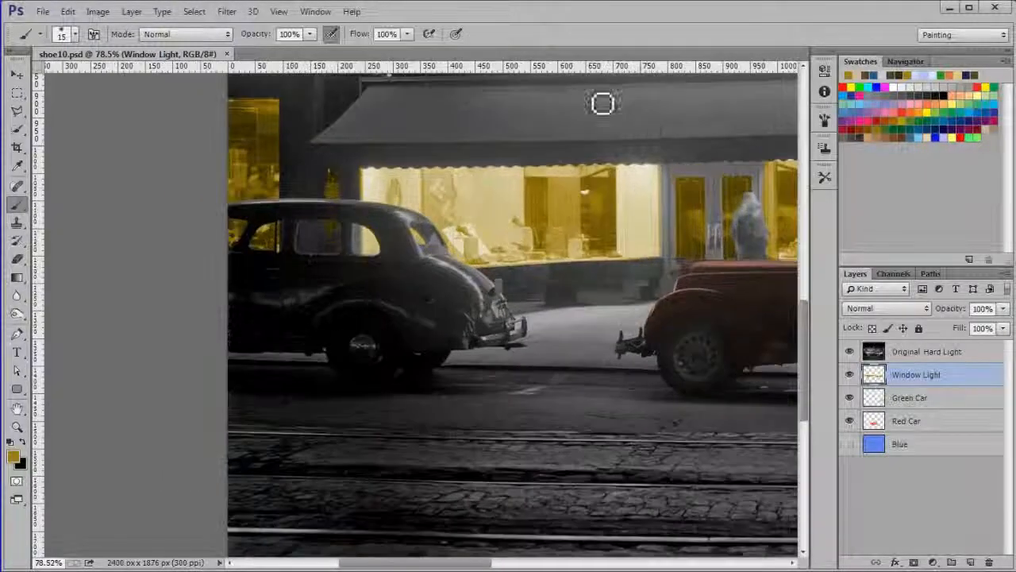
scroll(491, 273, "up", 1)
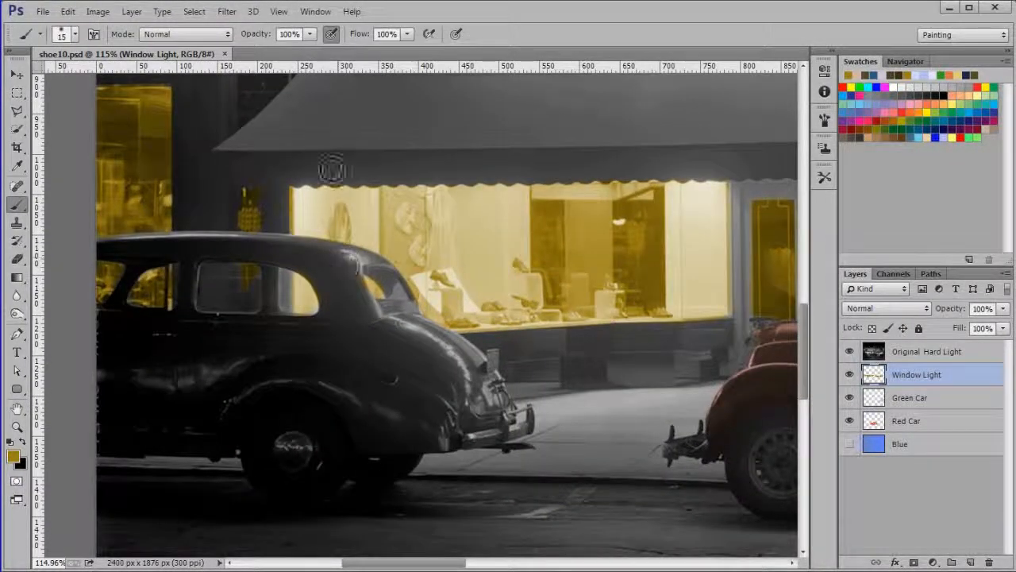
left_click(310, 35)
left_click_drag(310, 52, 266, 53)
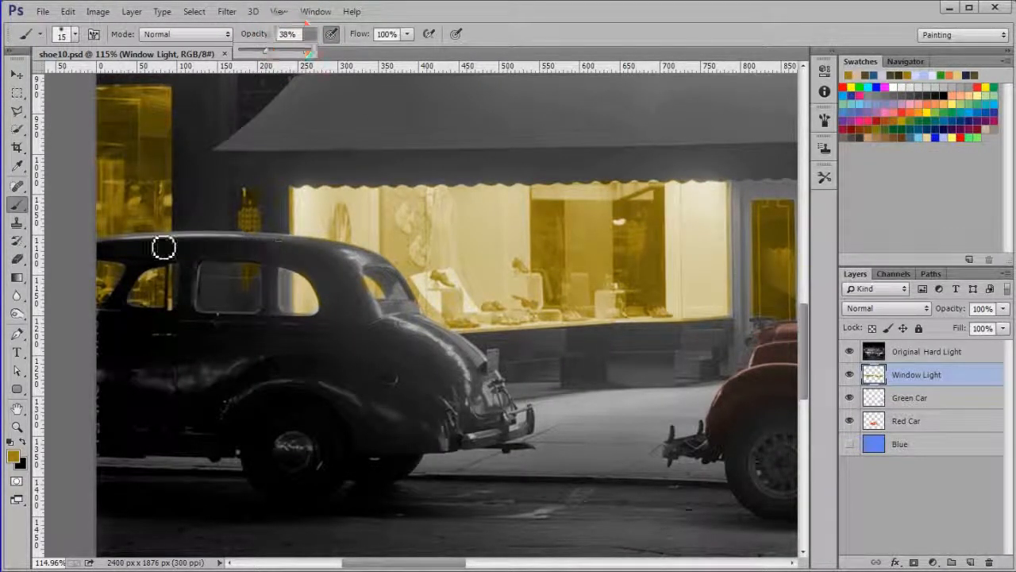
mouse_move(140, 248)
left_mouse_down()
mouse_move(254, 245)
mouse_move(382, 266)
mouse_move(368, 266)
mouse_move(416, 305)
mouse_move(399, 313)
mouse_move(467, 349)
mouse_move(449, 360)
mouse_move(450, 351)
mouse_move(476, 406)
mouse_move(508, 422)
mouse_move(517, 401)
mouse_move(497, 394)
mouse_move(495, 443)
mouse_move(539, 421)
left_mouse_up()
left_click_drag(399, 424, 471, 366)
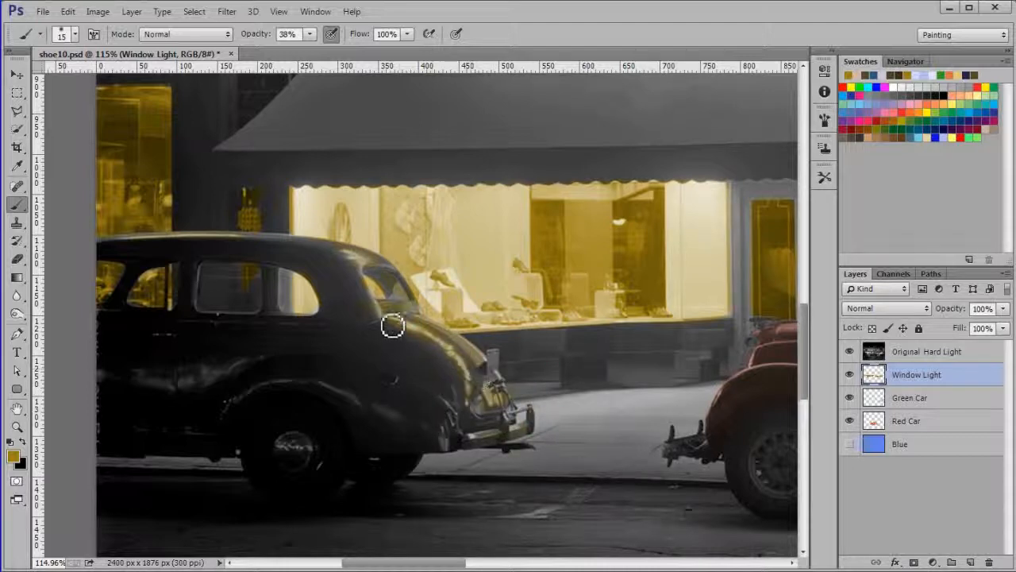
Paint faint window-light reflections along the red car's hood at 38% brush opacity
left_click_drag(739, 426, 517, 442)
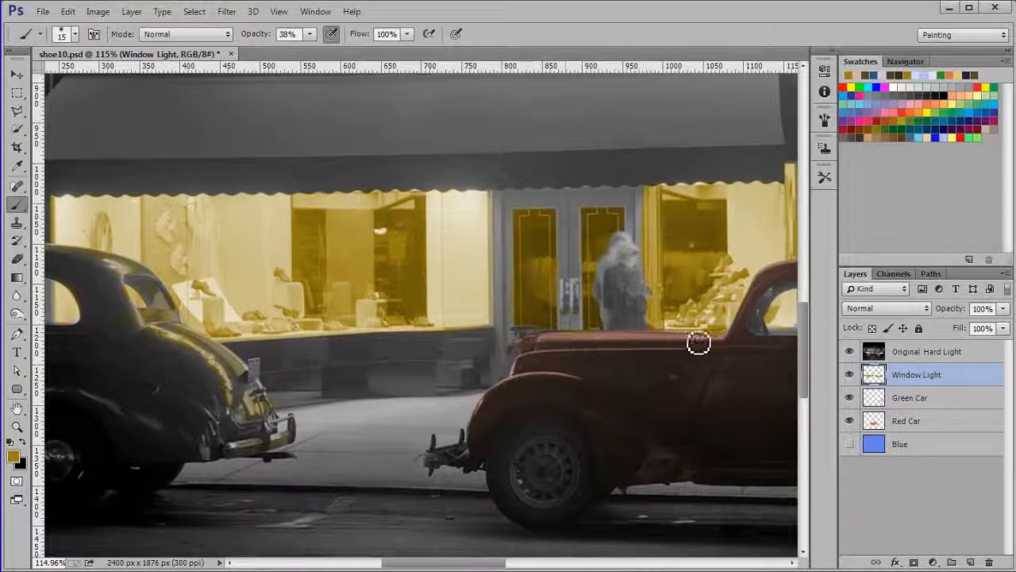
left_click_drag(711, 405, 339, 488)
mouse_move(690, 374)
left_mouse_down()
mouse_move(726, 436)
mouse_move(533, 322)
left_mouse_up()
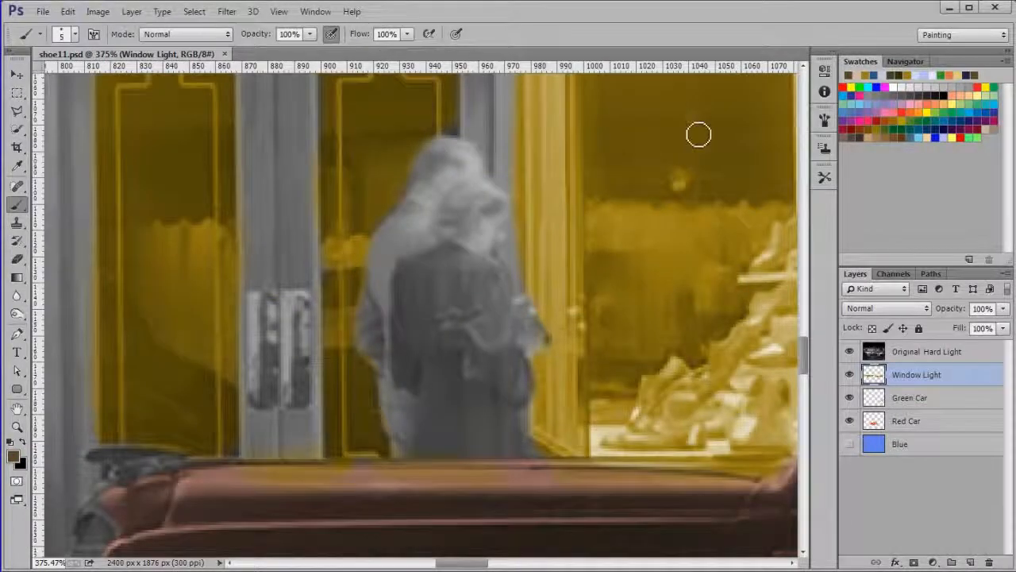
Create a layer named people above Window Light and paint the woman's coat in dark olive #524a2a with a 5 px brush
left_click(970, 563)
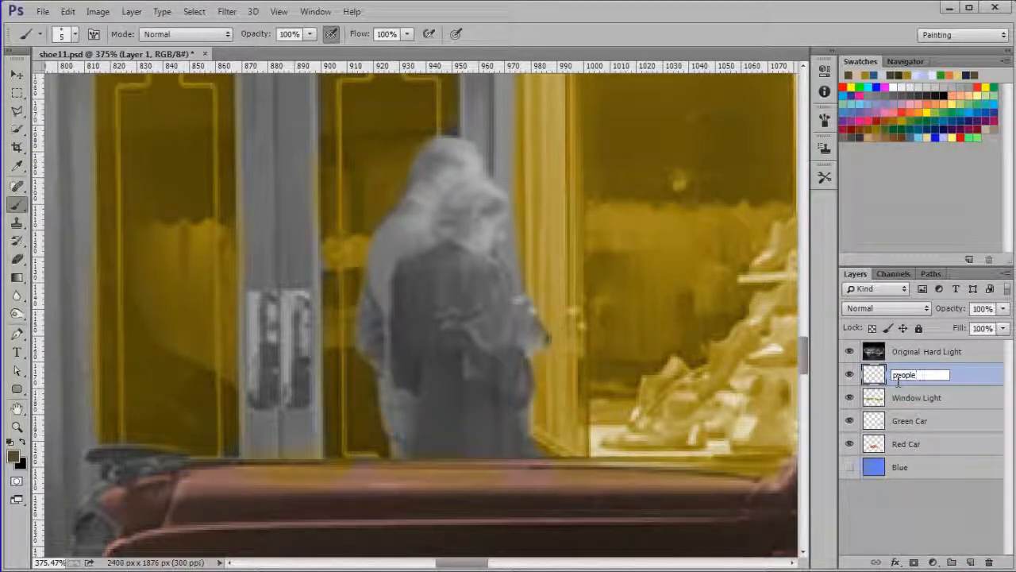
key("Return")
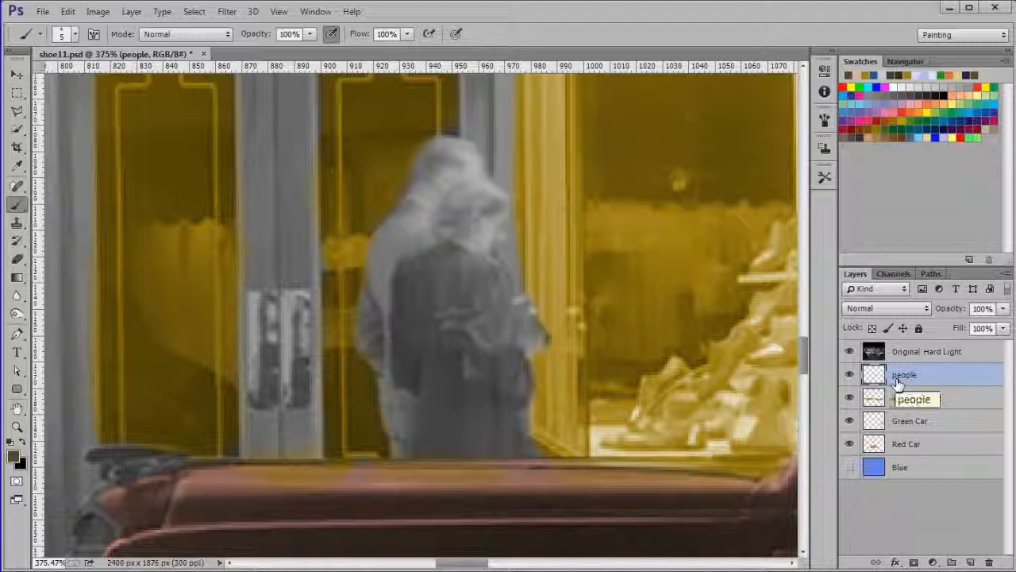
left_click(16, 458)
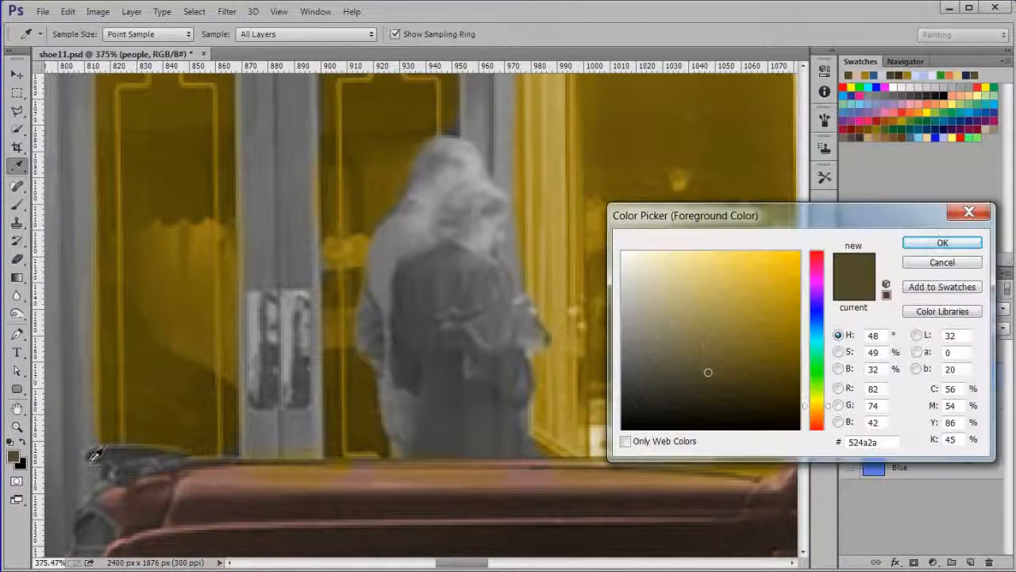
left_click(943, 243)
mouse_move(452, 250)
left_mouse_down()
mouse_move(416, 272)
mouse_move(407, 290)
mouse_move(401, 387)
left_mouse_up()
mouse_move(421, 312)
left_mouse_down()
mouse_move(423, 350)
mouse_move(438, 286)
mouse_move(473, 310)
mouse_move(450, 307)
mouse_move(423, 283)
mouse_move(484, 268)
mouse_move(504, 308)
mouse_move(478, 306)
mouse_move(471, 285)
mouse_move(496, 294)
mouse_move(507, 279)
mouse_move(512, 302)
mouse_move(473, 320)
mouse_move(457, 389)
mouse_move(433, 379)
mouse_move(441, 406)
mouse_move(427, 463)
mouse_move(523, 460)
mouse_move(522, 363)
mouse_move(511, 372)
mouse_move(479, 357)
mouse_move(466, 375)
mouse_move(445, 365)
mouse_move(443, 443)
mouse_move(509, 437)
mouse_move(509, 410)
mouse_move(514, 449)
mouse_move(453, 424)
mouse_move(485, 393)
mouse_move(495, 441)
mouse_move(472, 429)
mouse_move(461, 370)
left_mouse_up()
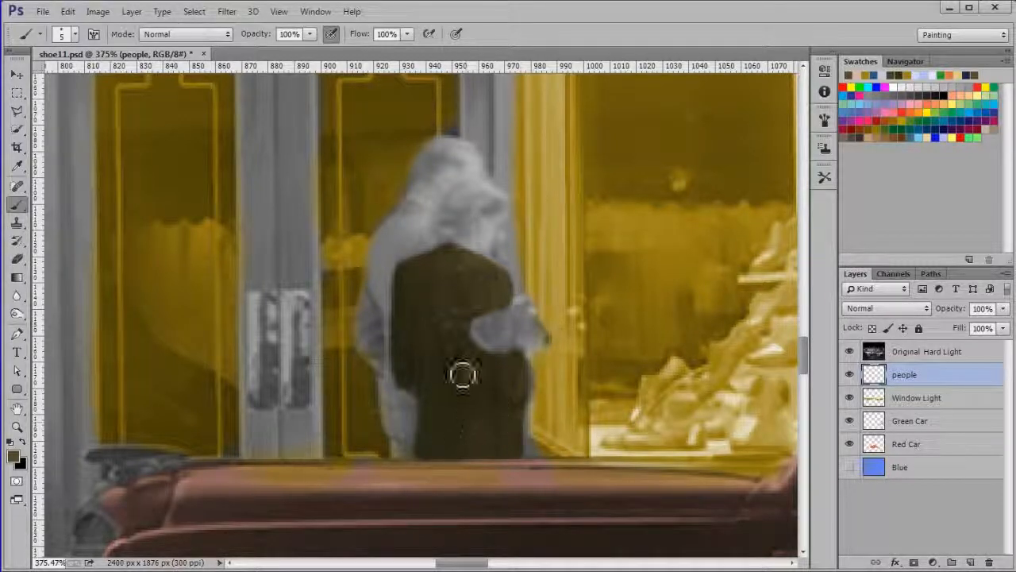
Paint the woman's sleeve in the lighter olive #675e3b
left_click(13, 456)
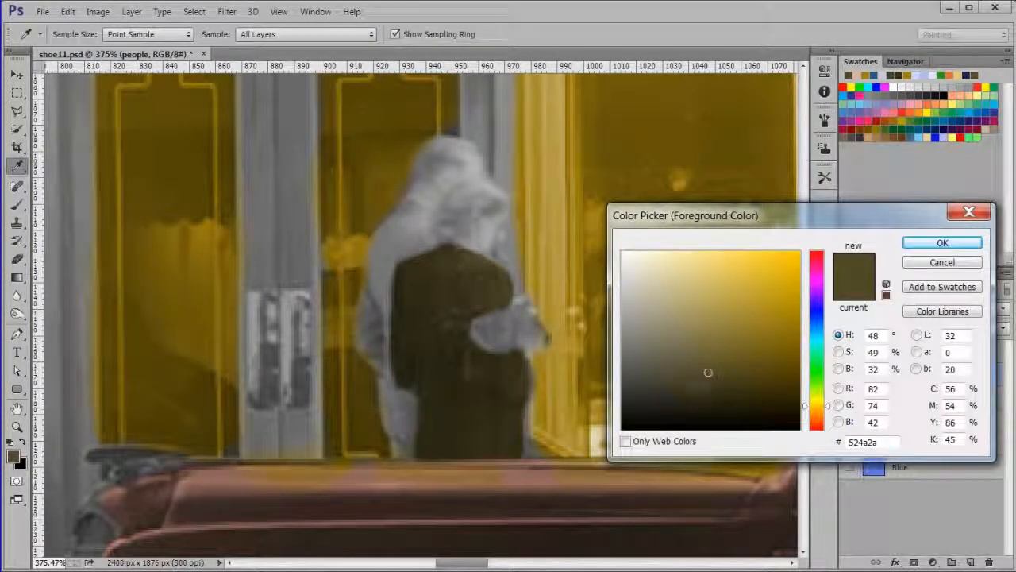
left_click(698, 357)
left_click(955, 240)
mouse_move(526, 324)
left_mouse_down()
mouse_move(487, 334)
mouse_move(501, 345)
mouse_move(537, 340)
mouse_move(519, 325)
mouse_move(484, 326)
mouse_move(540, 354)
mouse_move(508, 342)
mouse_move(520, 341)
left_mouse_up()
Choose a dark muted blue and paint the man's jacket and trousers with a 5 px brush
left_click(13, 456)
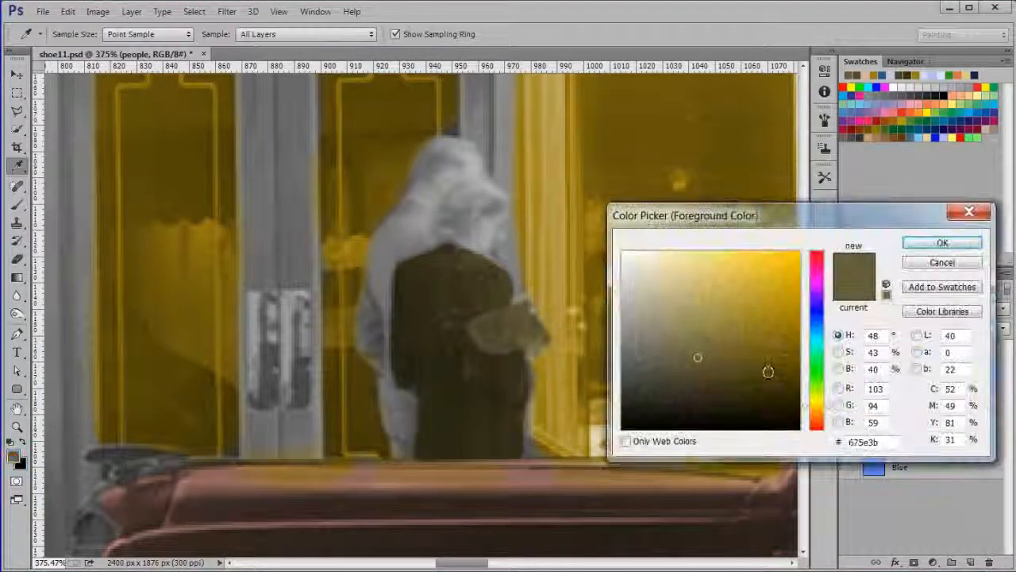
left_click(817, 324)
left_click(705, 370)
left_click(943, 242)
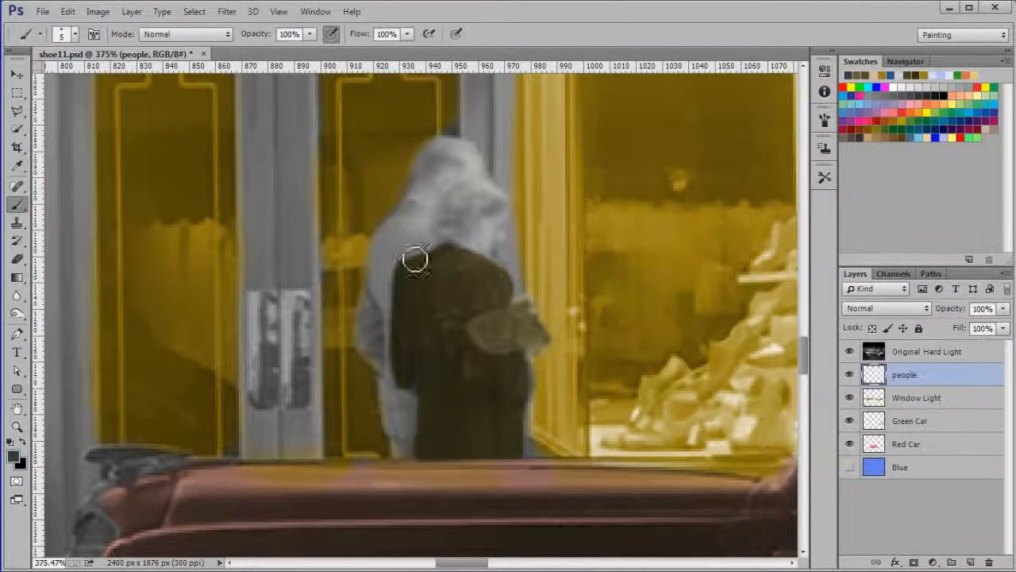
scroll(413, 208, "up", 2)
mouse_move(419, 203)
left_mouse_down()
mouse_move(437, 220)
mouse_move(387, 296)
mouse_move(383, 356)
mouse_move(376, 294)
mouse_move(388, 365)
mouse_move(406, 365)
mouse_move(447, 130)
mouse_move(397, 188)
mouse_move(434, 152)
mouse_move(413, 157)
mouse_move(468, 174)
mouse_move(412, 214)
left_mouse_up()
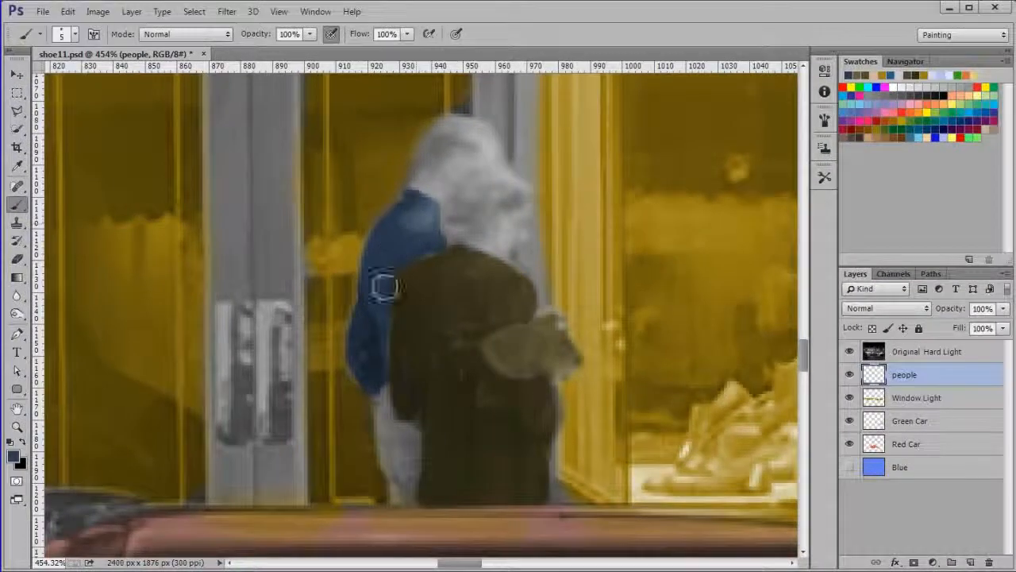
mouse_move(389, 401)
left_mouse_down()
mouse_move(394, 465)
mouse_move(409, 473)
mouse_move(416, 440)
mouse_move(393, 429)
mouse_move(397, 453)
left_mouse_up()
mouse_move(415, 500)
left_mouse_down()
mouse_move(357, 354)
mouse_move(366, 367)
left_mouse_up()
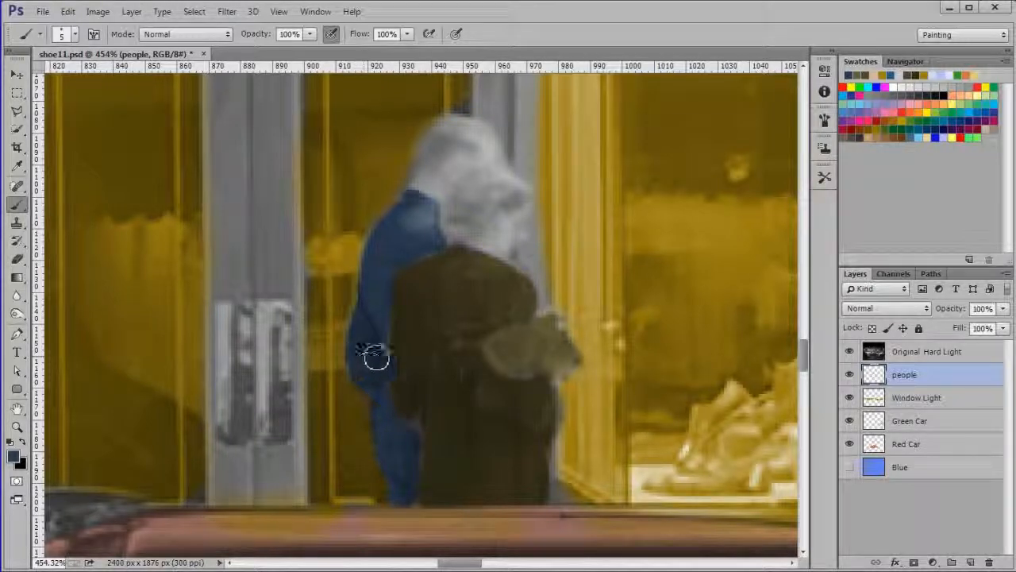
Set the foreground color to #D8B29E and paint the couple's faces and the man's neck with a 3 px brush
left_click(13, 456)
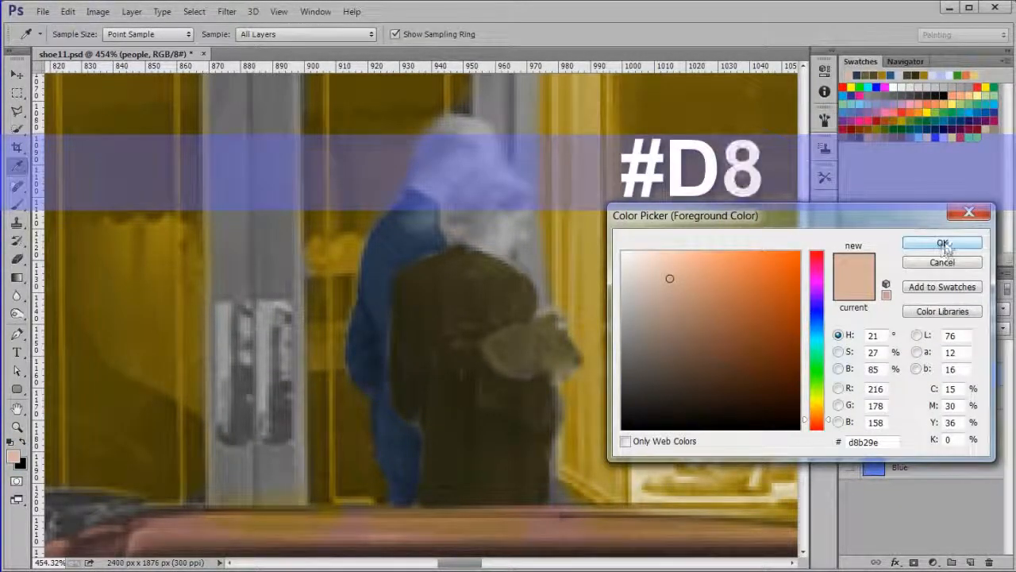
left_click(944, 245)
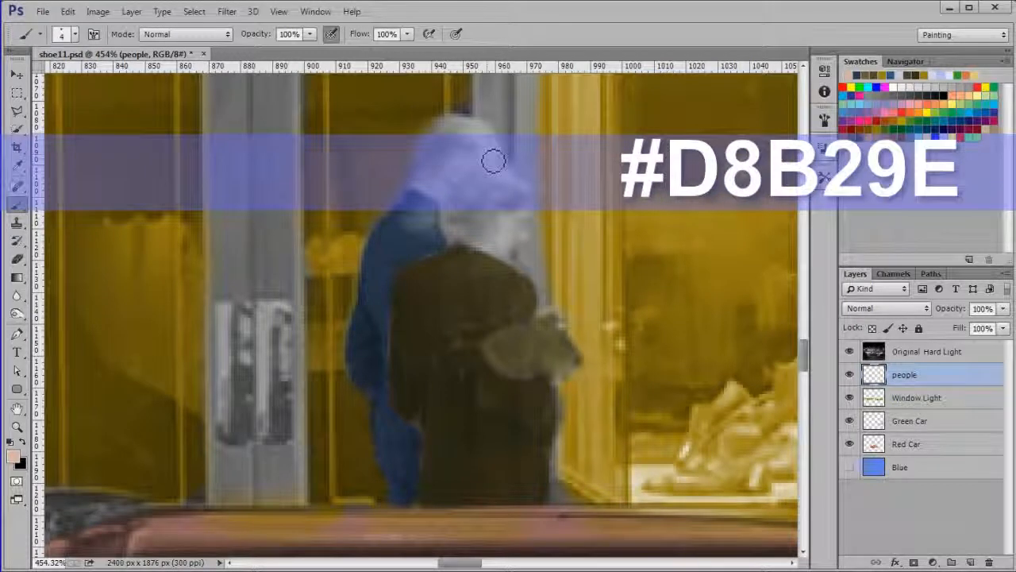
key("bracketleft")
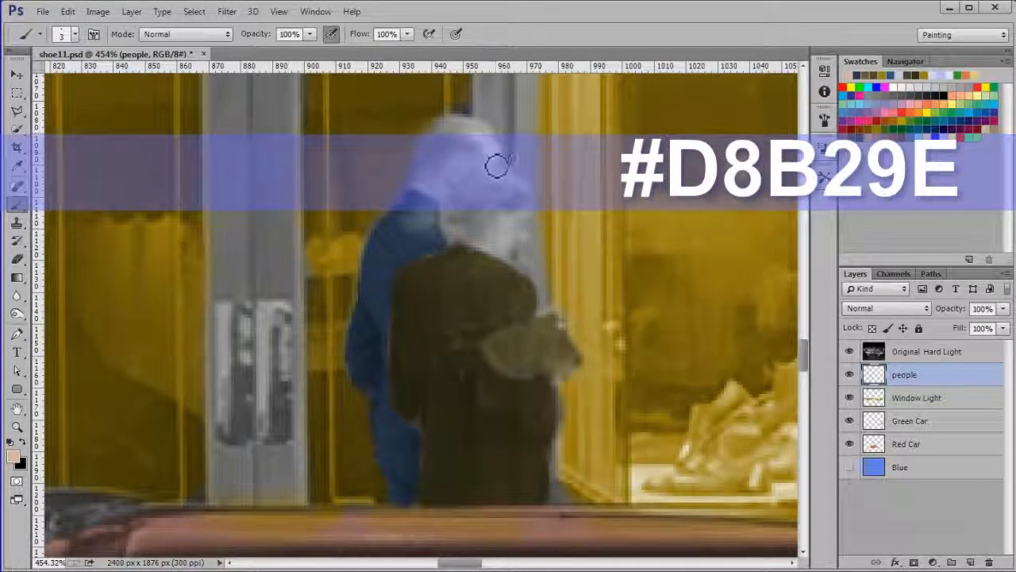
mouse_move(465, 169)
left_mouse_down()
mouse_move(443, 203)
mouse_move(423, 192)
mouse_move(448, 192)
mouse_move(469, 168)
mouse_move(447, 186)
left_mouse_up()
mouse_move(533, 220)
left_mouse_down()
mouse_move(498, 247)
mouse_move(503, 258)
mouse_move(521, 234)
mouse_move(527, 242)
mouse_move(530, 223)
mouse_move(507, 250)
mouse_move(522, 231)
left_mouse_up()
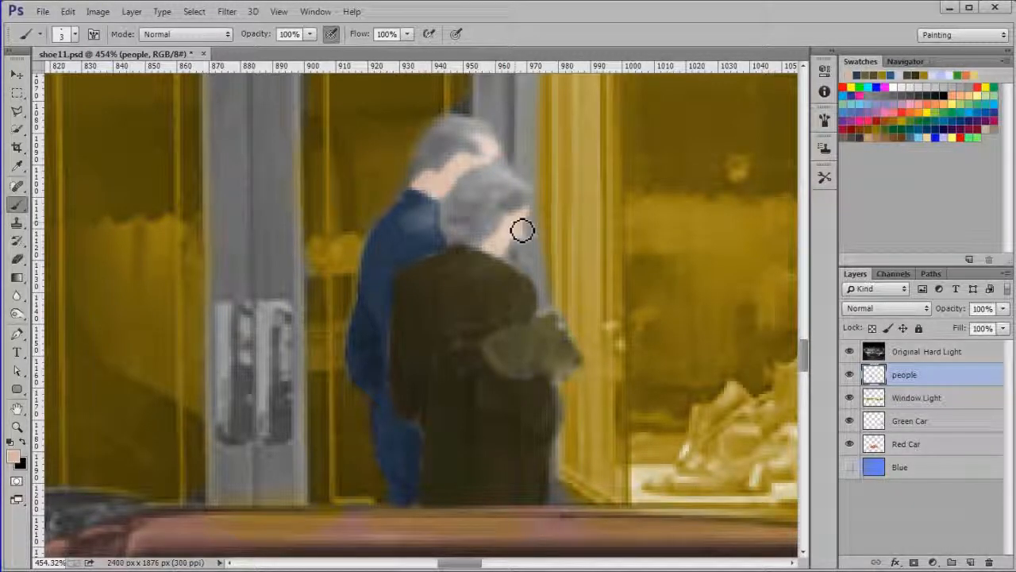
Choose a near-black color and paint the woman's hair with a 3 px brush
left_click(13, 456)
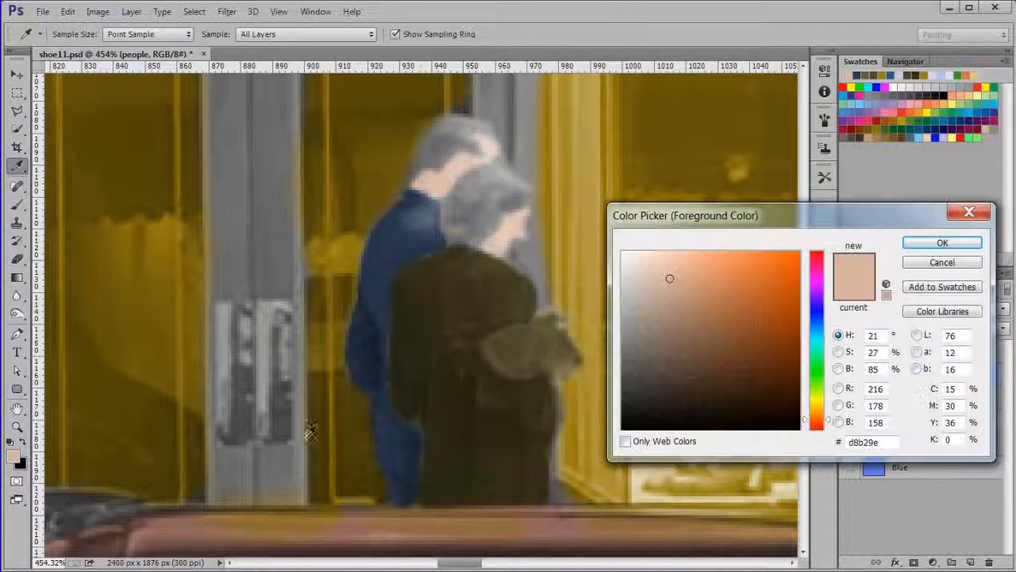
left_click(467, 417)
left_click(757, 412)
left_click(951, 243)
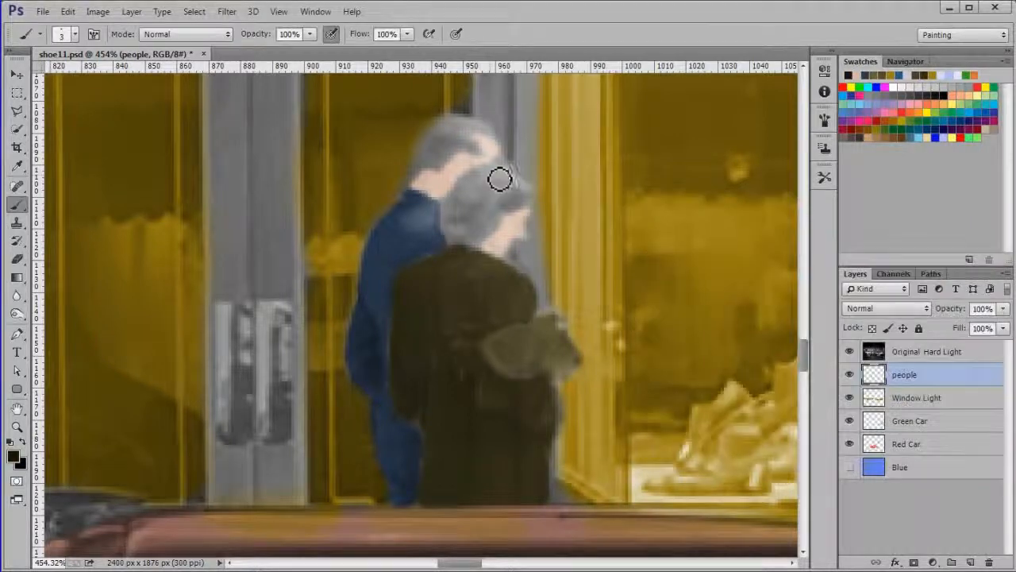
mouse_move(464, 198)
left_mouse_down()
mouse_move(453, 237)
mouse_move(483, 247)
mouse_move(532, 209)
mouse_move(526, 194)
mouse_move(487, 189)
mouse_move(460, 209)
mouse_move(462, 238)
mouse_move(473, 238)
mouse_move(507, 218)
mouse_move(518, 189)
mouse_move(530, 197)
mouse_move(516, 185)
mouse_move(526, 190)
mouse_move(494, 189)
mouse_move(492, 210)
mouse_move(474, 220)
mouse_move(508, 185)
left_mouse_up()
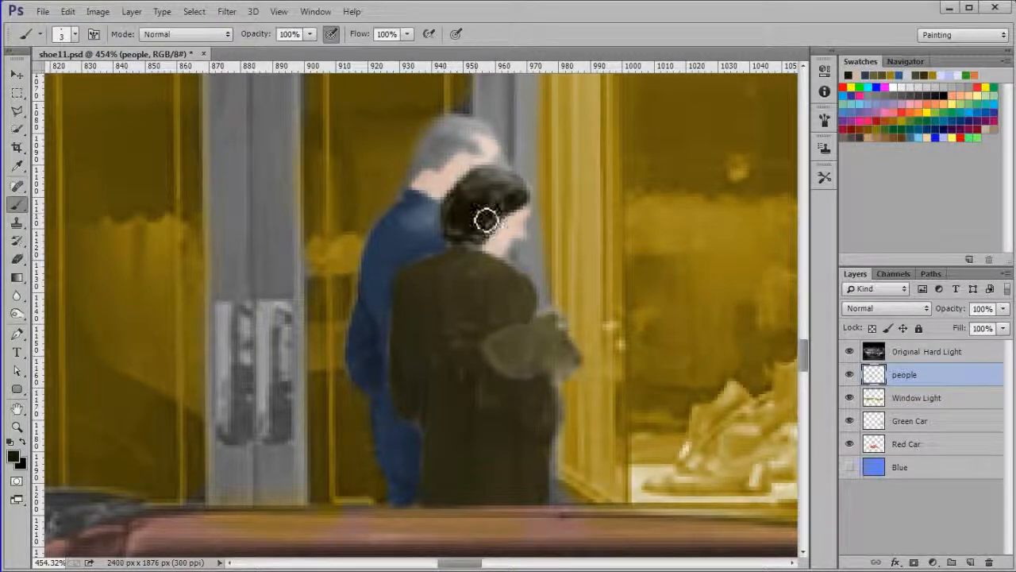
Choose a dark brown and paint the man's hair with a 3 px brush
left_click(13, 455)
left_click(942, 243)
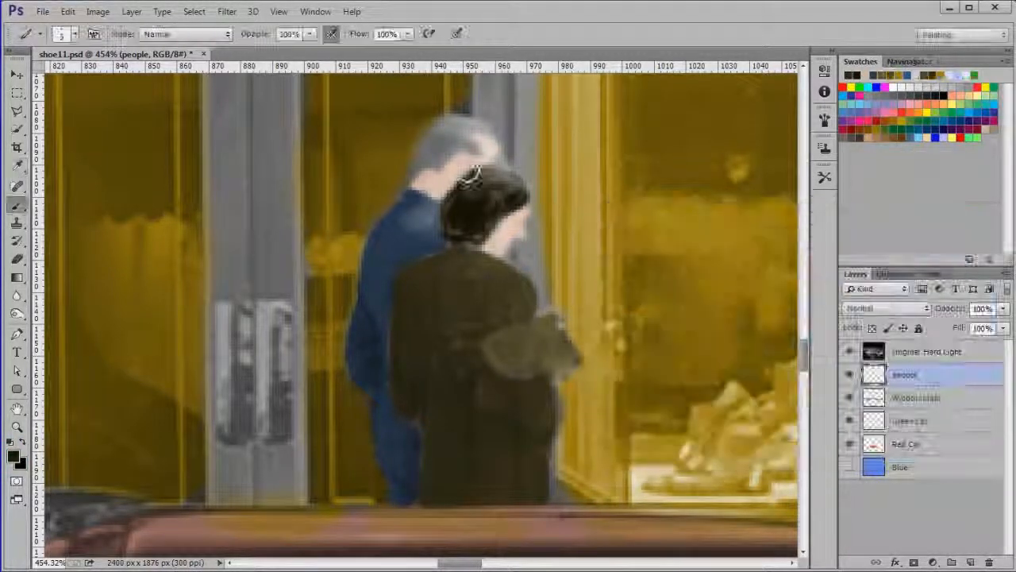
mouse_move(481, 157)
left_mouse_down()
mouse_move(474, 146)
mouse_move(494, 140)
mouse_move(461, 129)
mouse_move(432, 154)
mouse_move(447, 129)
mouse_move(414, 168)
mouse_move(449, 156)
mouse_move(443, 165)
mouse_move(453, 141)
mouse_move(428, 154)
mouse_move(459, 134)
left_mouse_up()
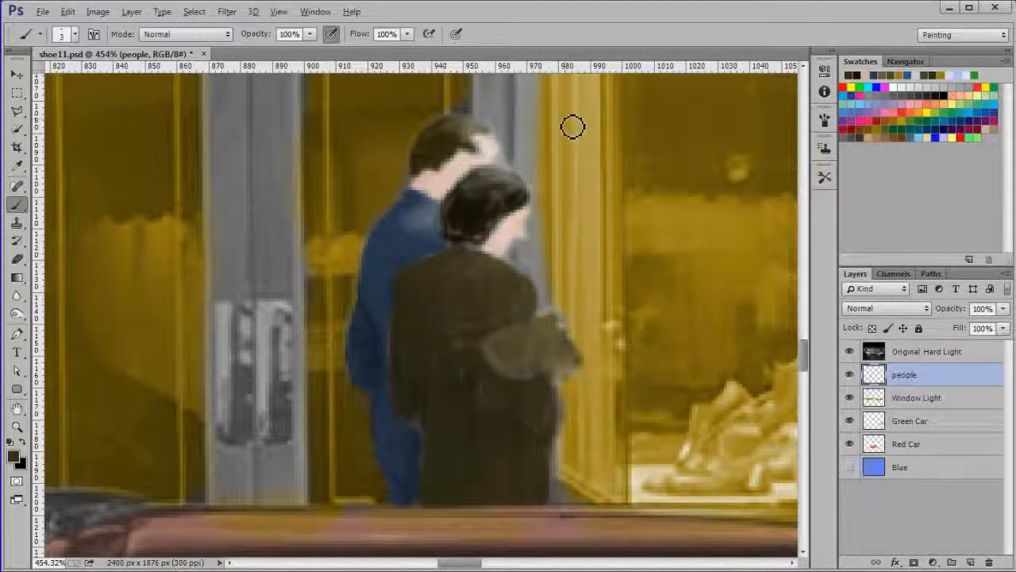
Touch up the couple's skin with sampled tones, starting with #DFC0B0, and set the people layer's opacity to 65%
left_click(13, 456)
left_click(453, 170)
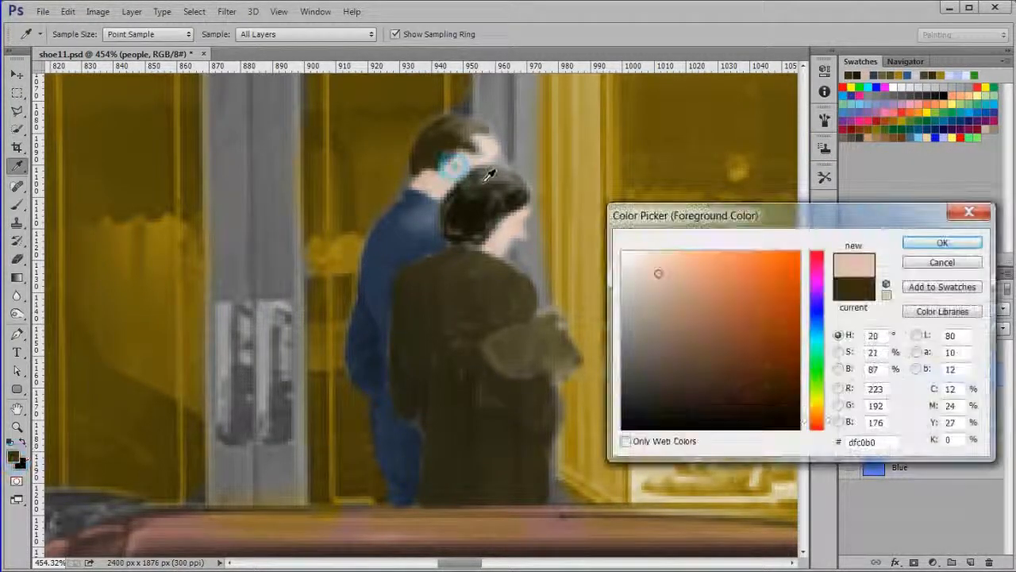
left_click(934, 238)
left_click_drag(503, 162, 496, 166)
left_click(493, 223, "alt")
mouse_move(483, 247)
left_mouse_down()
mouse_move(492, 259)
mouse_move(481, 238)
mouse_move(453, 235)
mouse_move(460, 230)
mouse_move(476, 246)
mouse_move(460, 249)
mouse_move(460, 294)
mouse_move(447, 310)
mouse_move(431, 270)
mouse_move(426, 327)
left_mouse_up()
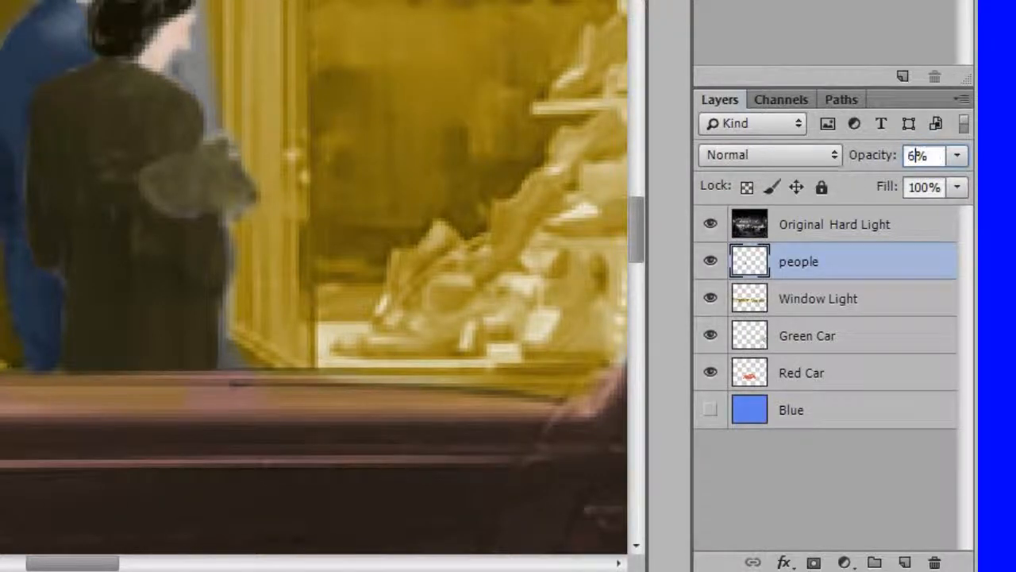
type("65")
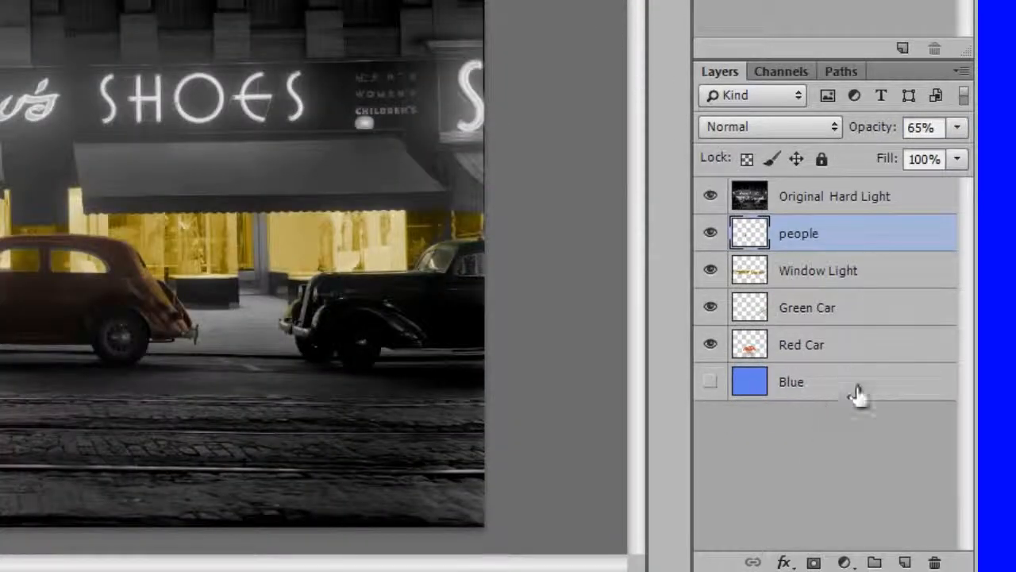
Add a new layer directly above the Blue layer and name it Glows
left_click(853, 381)
left_click(906, 562)
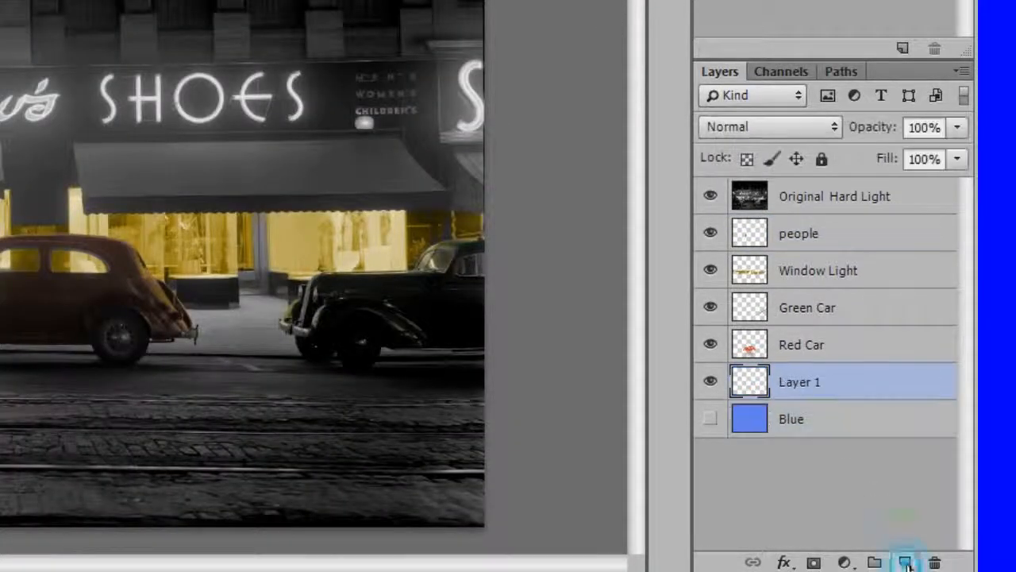
double_click(802, 383)
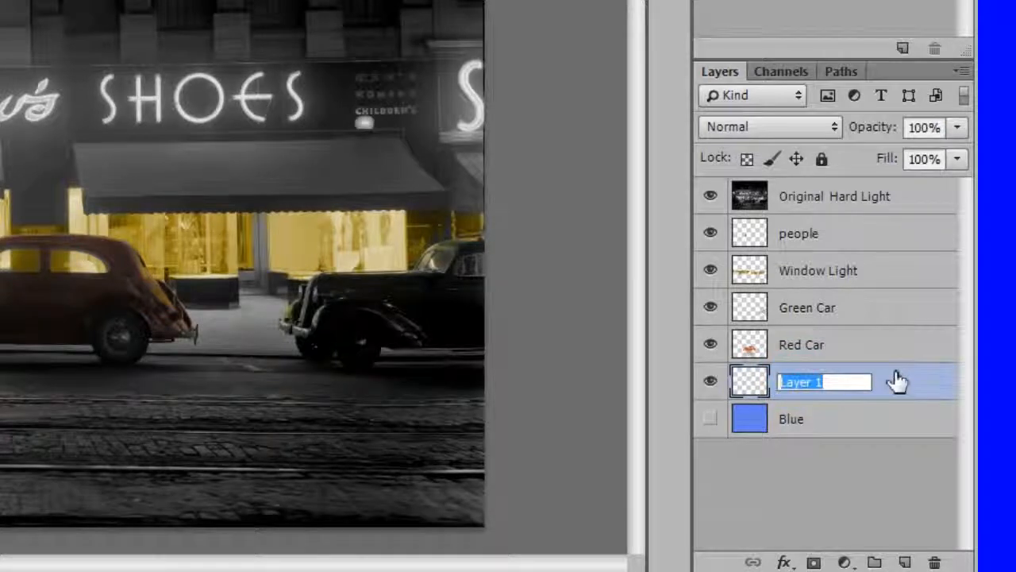
type("Glows")
key("Return")
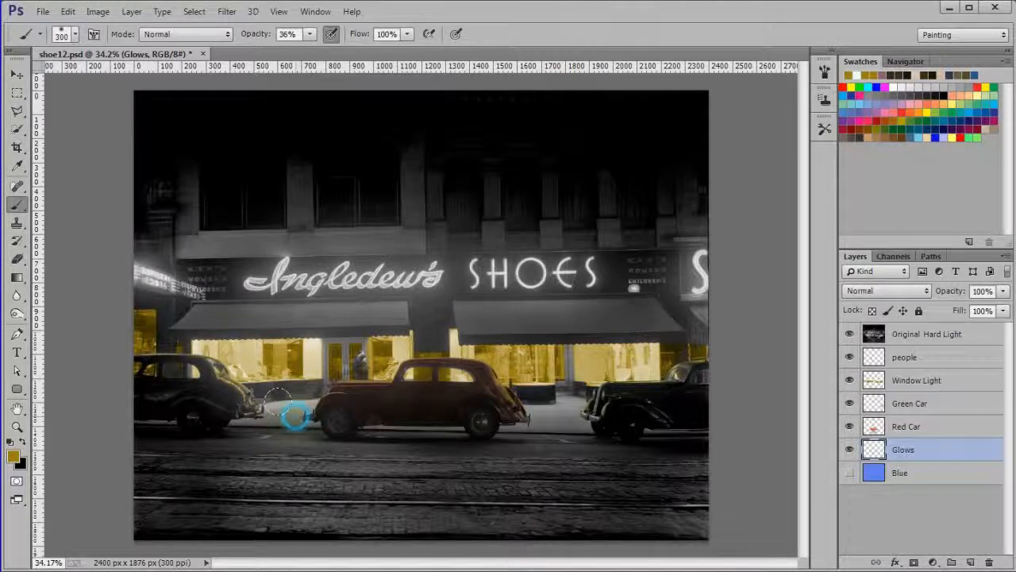
Brush dark yellow light reflections onto the sidewalk and street between the cars with a 300 px brush at 36% opacity
mouse_move(262, 415)
left_mouse_down()
mouse_move(284, 441)
mouse_move(259, 445)
mouse_move(297, 445)
mouse_move(309, 472)
left_mouse_up()
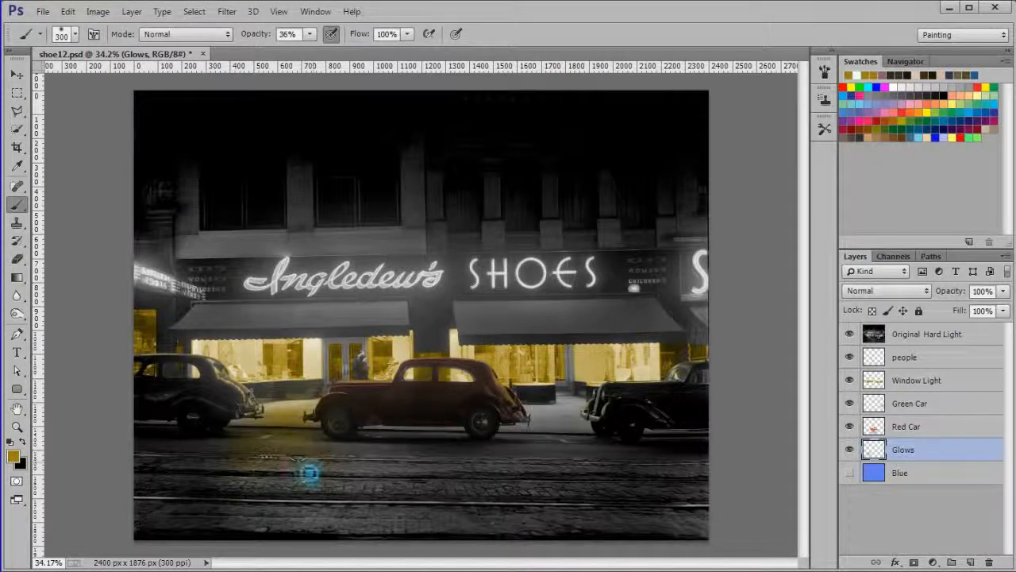
left_click(230, 484)
left_click(256, 507)
left_click(333, 504)
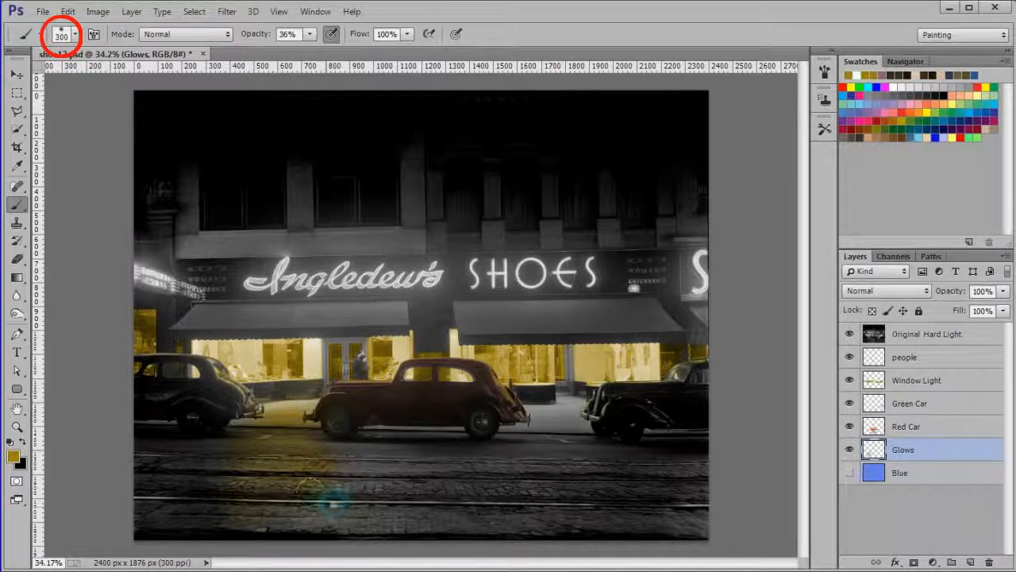
mouse_move(546, 401)
left_mouse_down()
mouse_move(545, 415)
mouse_move(522, 424)
left_mouse_up()
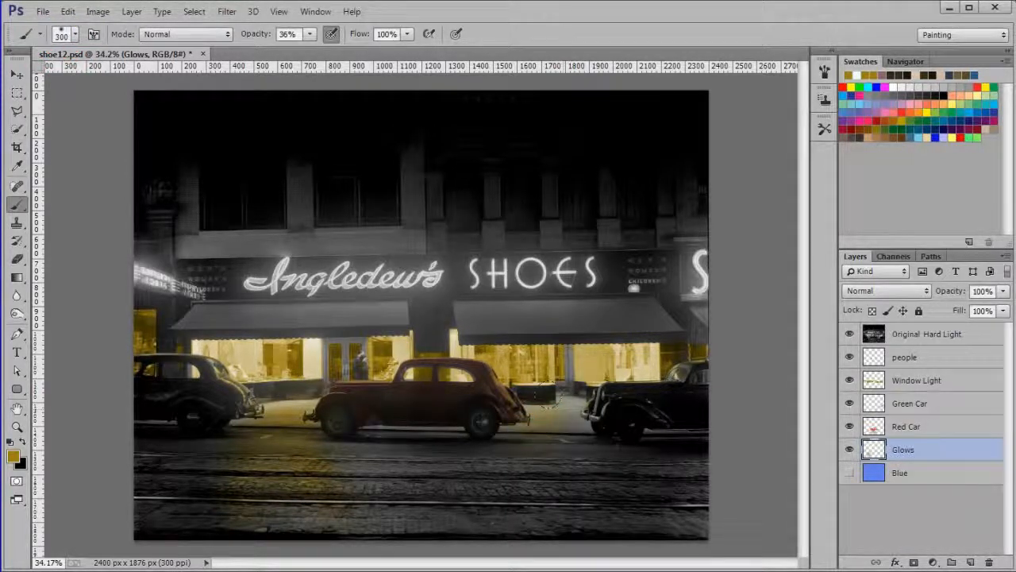
mouse_move(585, 422)
left_mouse_down()
mouse_move(622, 457)
mouse_move(619, 477)
mouse_move(597, 498)
mouse_move(576, 499)
mouse_move(556, 458)
mouse_move(519, 473)
mouse_move(555, 477)
mouse_move(511, 445)
mouse_move(511, 483)
mouse_move(534, 521)
mouse_move(516, 450)
mouse_move(551, 452)
left_mouse_up()
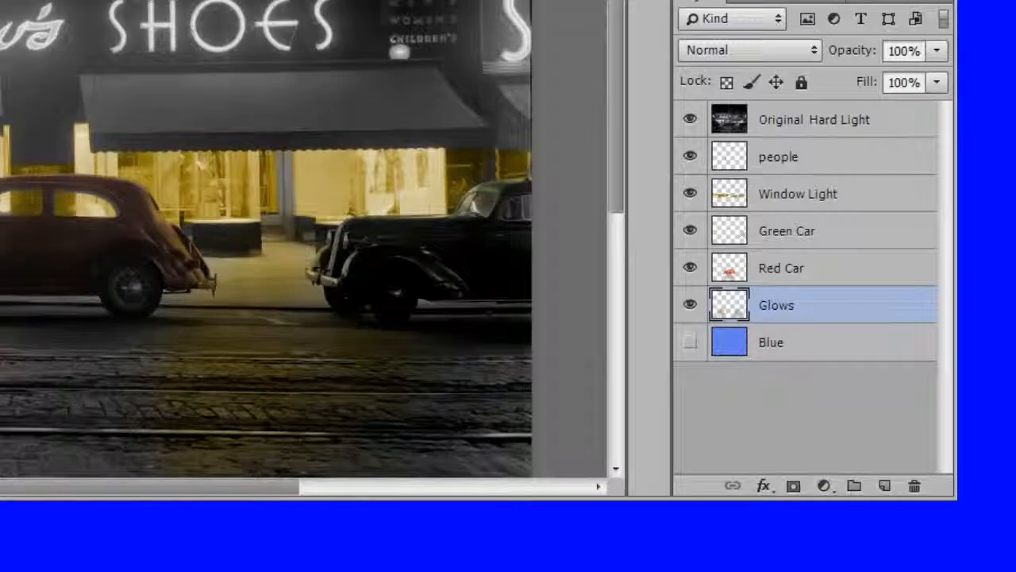
Show the Blue layer and brush a #C9D3F9 glow over the lit store signs with a 300 px brush at 36% opacity
left_click(689, 342)
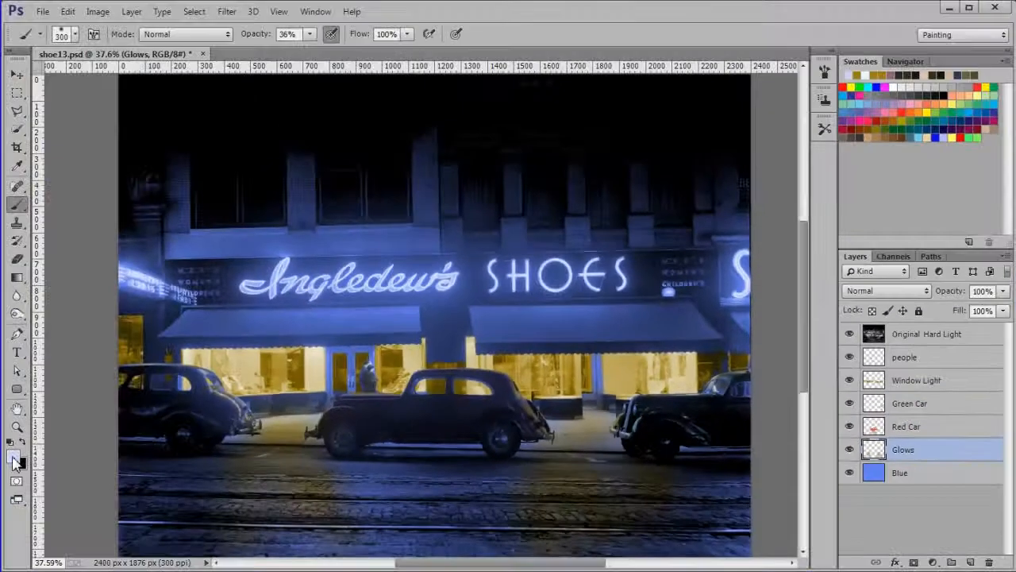
left_click(12, 456)
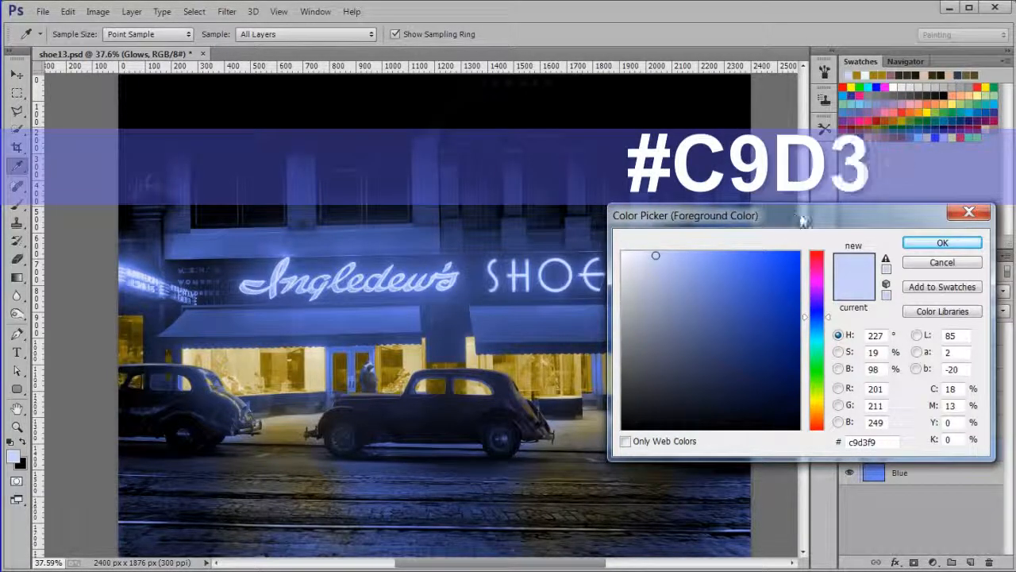
left_click(942, 244)
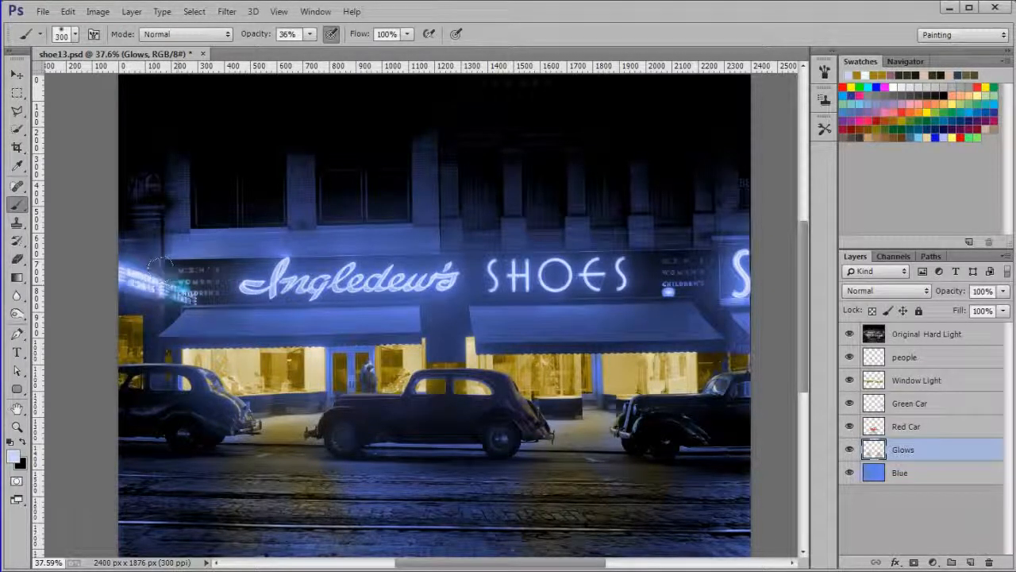
left_click(310, 283)
left_click(378, 281)
left_click_drag(379, 280, 620, 274)
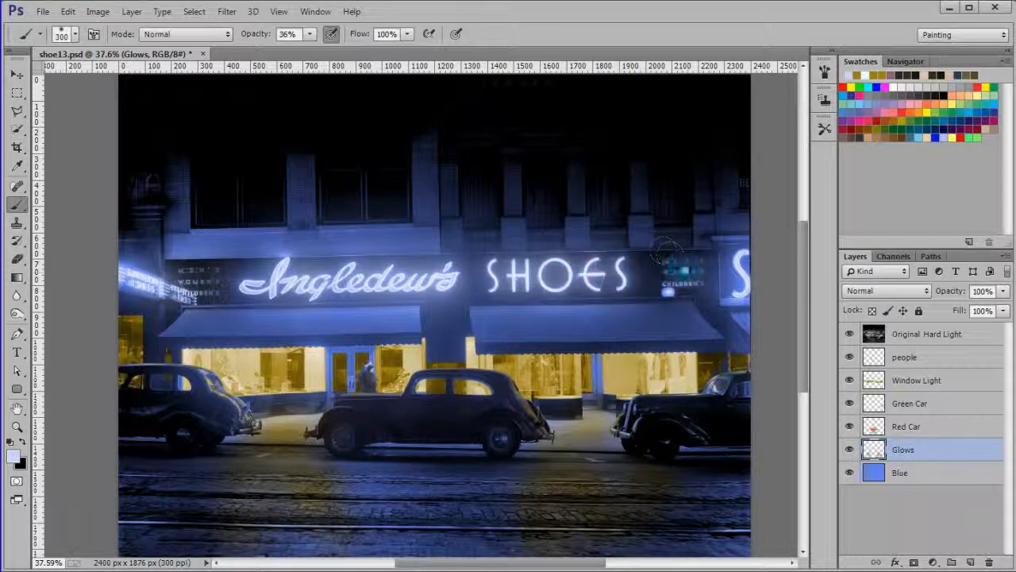
left_click_drag(719, 263, 723, 274)
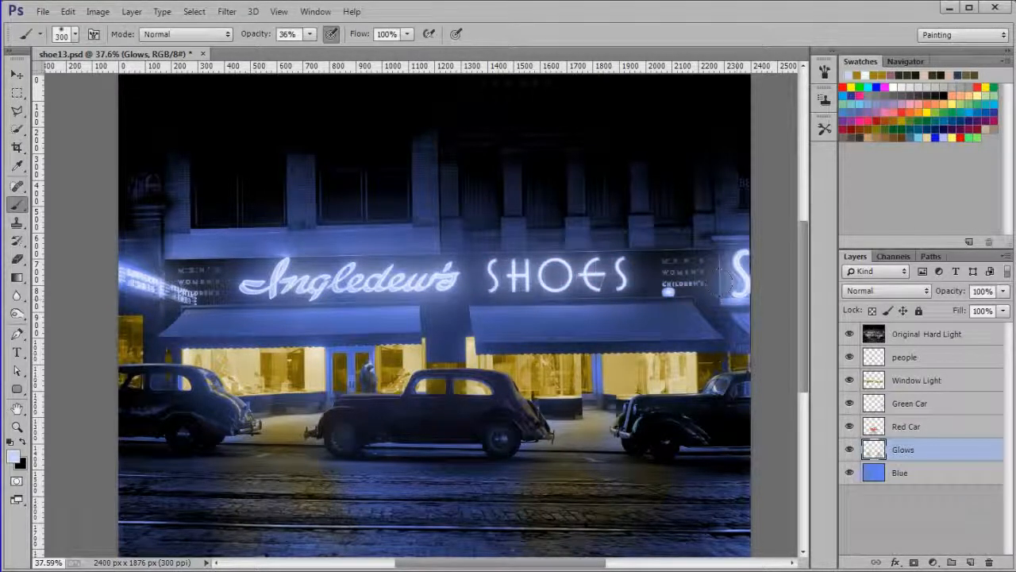
Brush the same pale blue glow over the upper facade and around the marquee sign at the photo's left edge
left_click(712, 221)
left_click(621, 219)
left_click(723, 179)
left_click(261, 209)
left_click(192, 245)
mouse_move(295, 230)
left_mouse_down()
mouse_move(367, 239)
mouse_move(391, 216)
mouse_move(406, 235)
left_mouse_up()
mouse_move(136, 200)
left_mouse_down()
mouse_move(132, 228)
mouse_move(132, 216)
mouse_move(162, 311)
left_mouse_up()
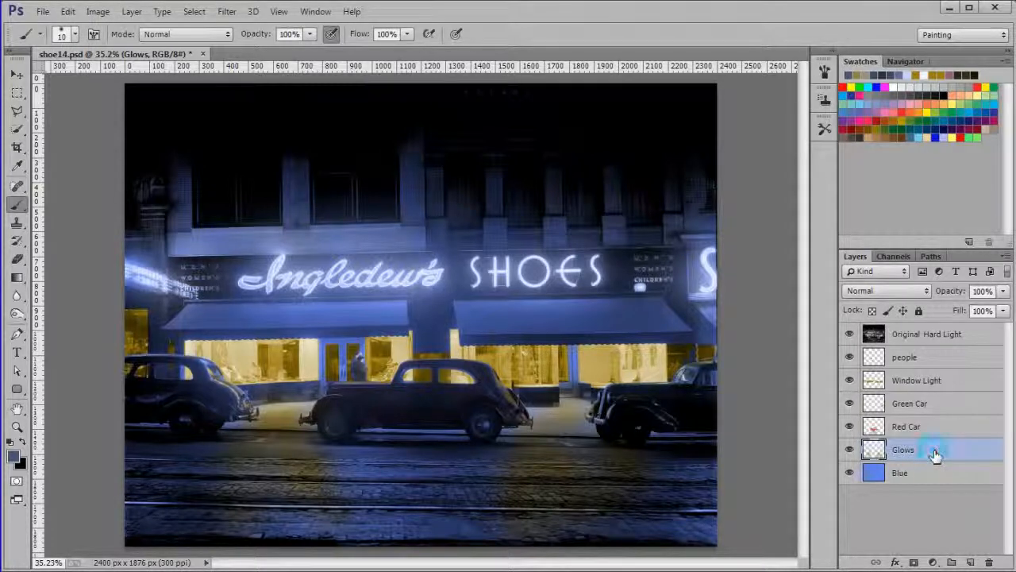
Set the foreground color to #485377 and paint the center car's front side window frame with a 10 px brush
left_click(14, 459)
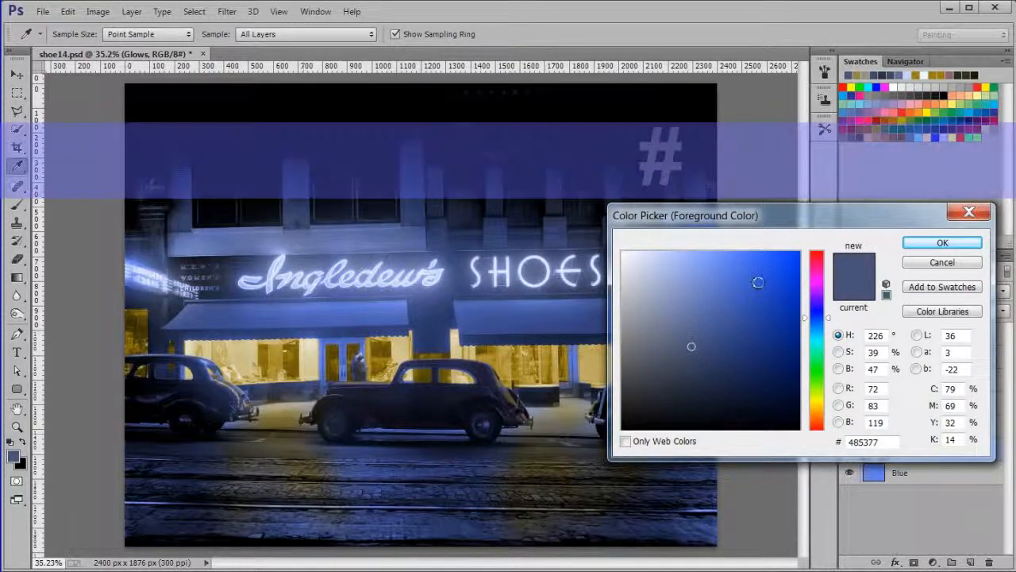
left_click(939, 244)
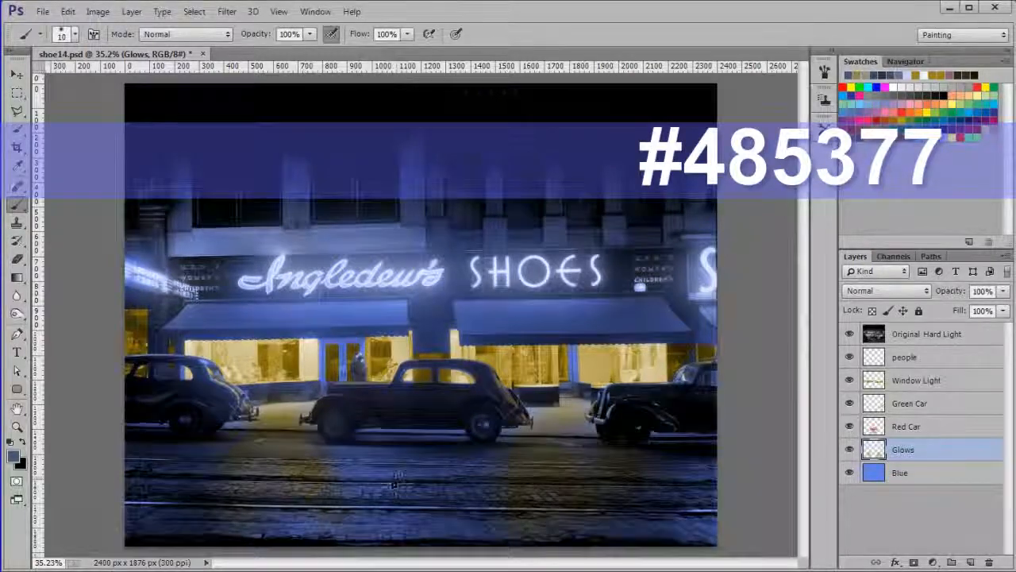
scroll(358, 408, "up", 10)
scroll(539, 442, "up", 10)
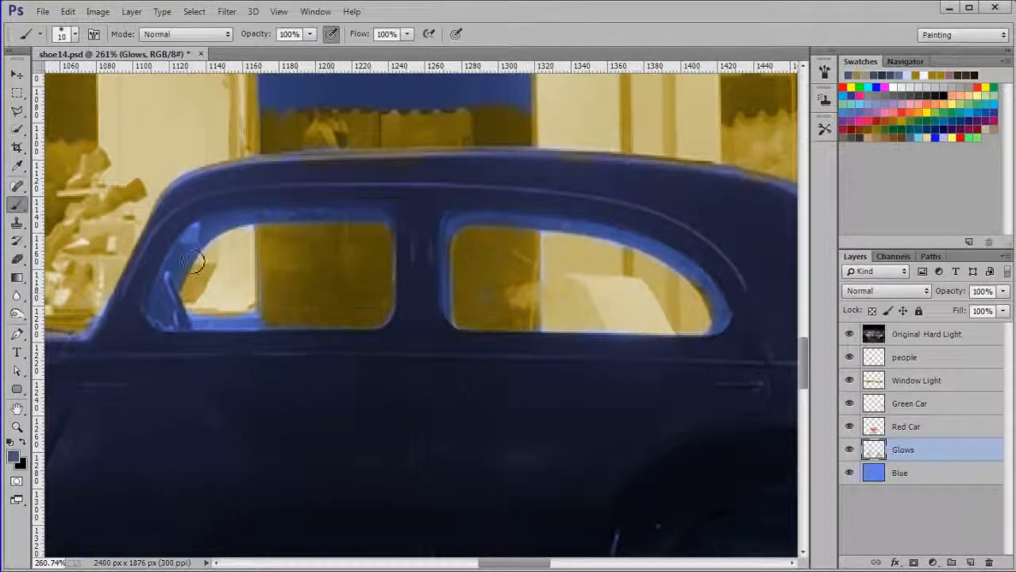
left_click_drag(206, 229, 179, 273)
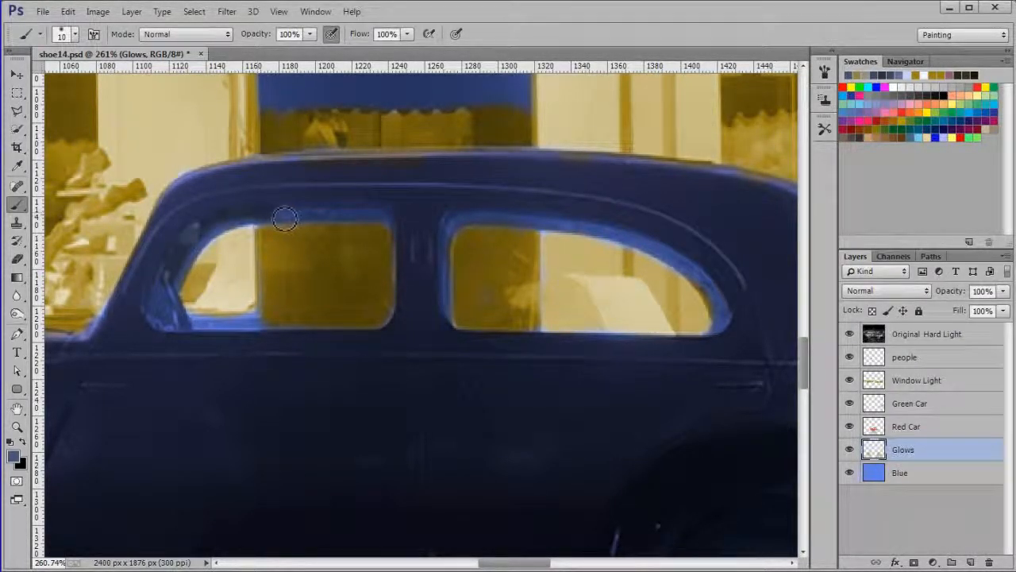
mouse_move(216, 233)
left_mouse_down()
mouse_move(195, 285)
mouse_move(176, 284)
mouse_move(175, 327)
left_mouse_up()
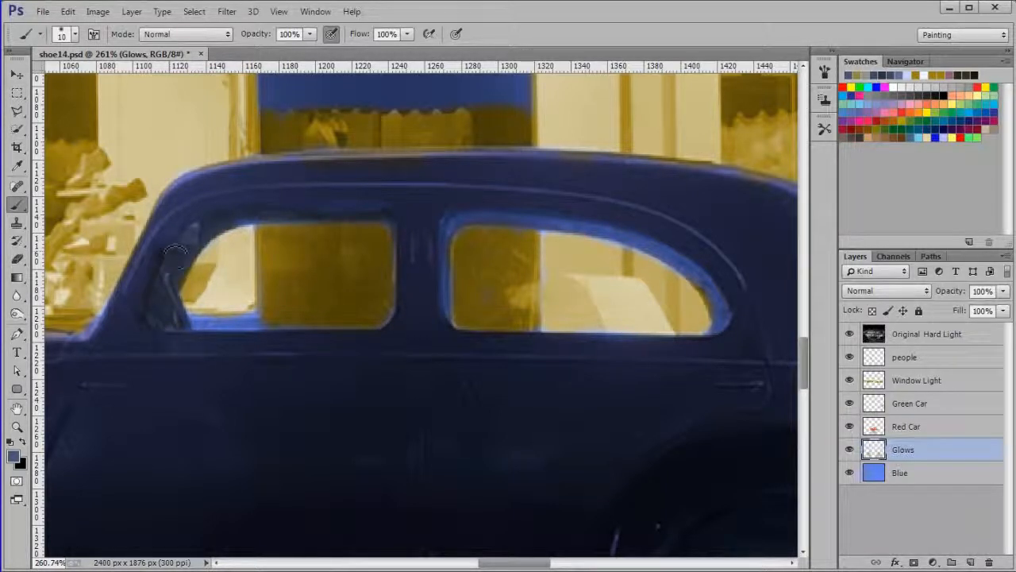
Paint the frame around the center car's rear side window in the same muted blue
mouse_move(449, 213)
left_mouse_down()
mouse_move(458, 247)
mouse_move(500, 215)
mouse_move(677, 268)
left_mouse_up()
left_click_drag(713, 301, 718, 313)
left_click_drag(597, 239, 725, 291)
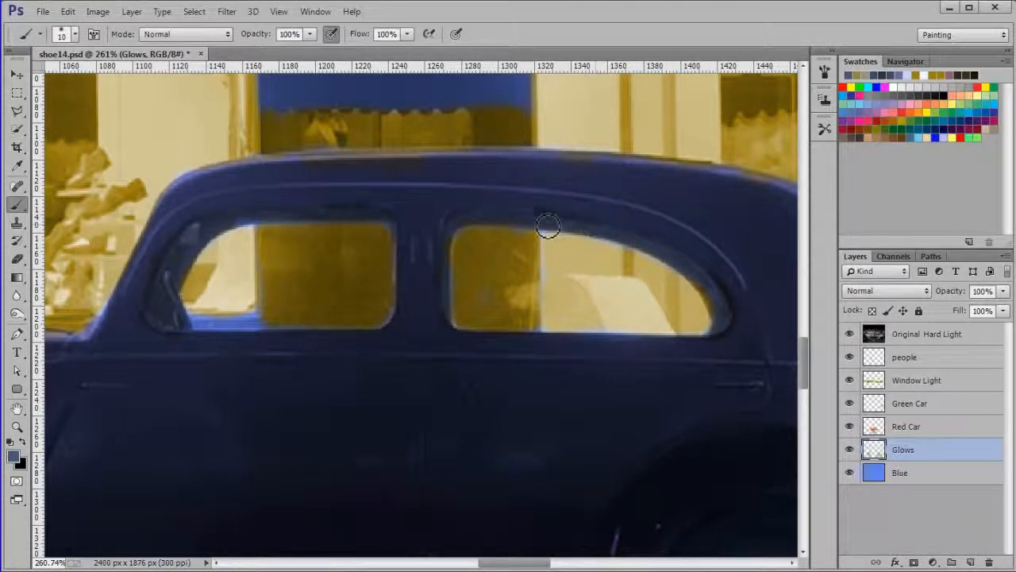
scroll(547, 222, "down", 5)
left_click(18, 410)
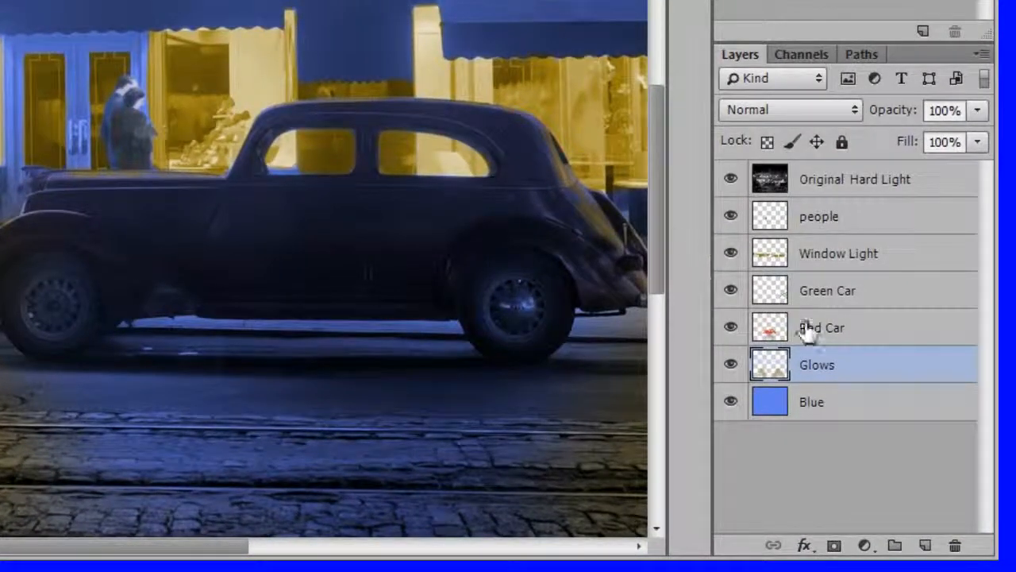
Add a new layer between Glows and Blue and name it doors
left_click(862, 404)
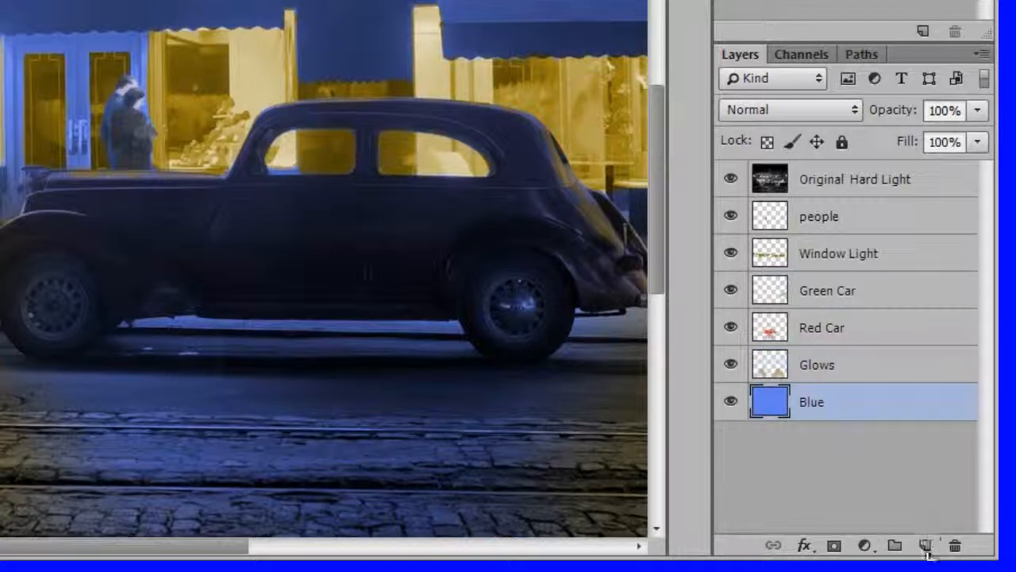
left_click(925, 546)
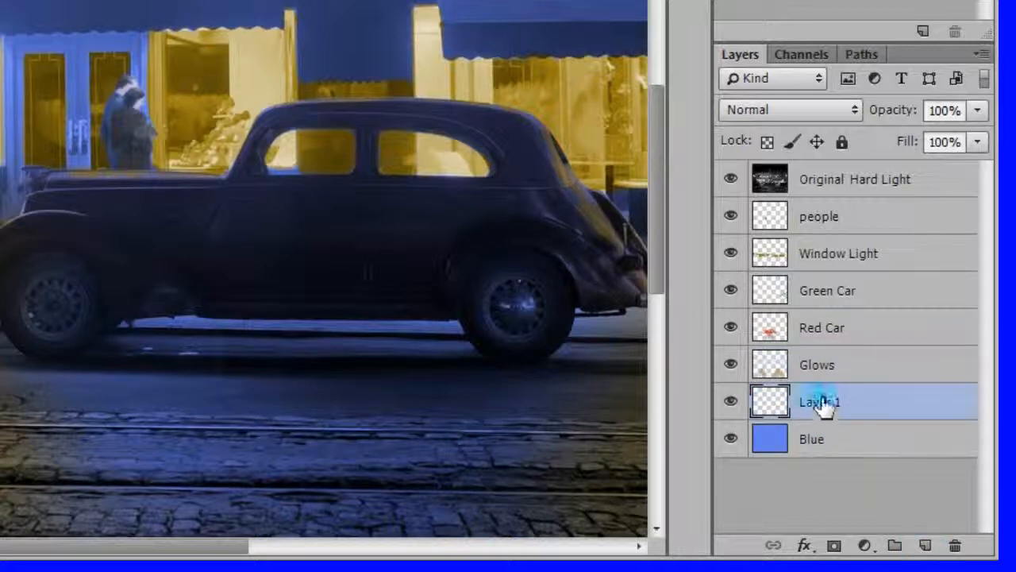
double_click(823, 404)
type("doors")
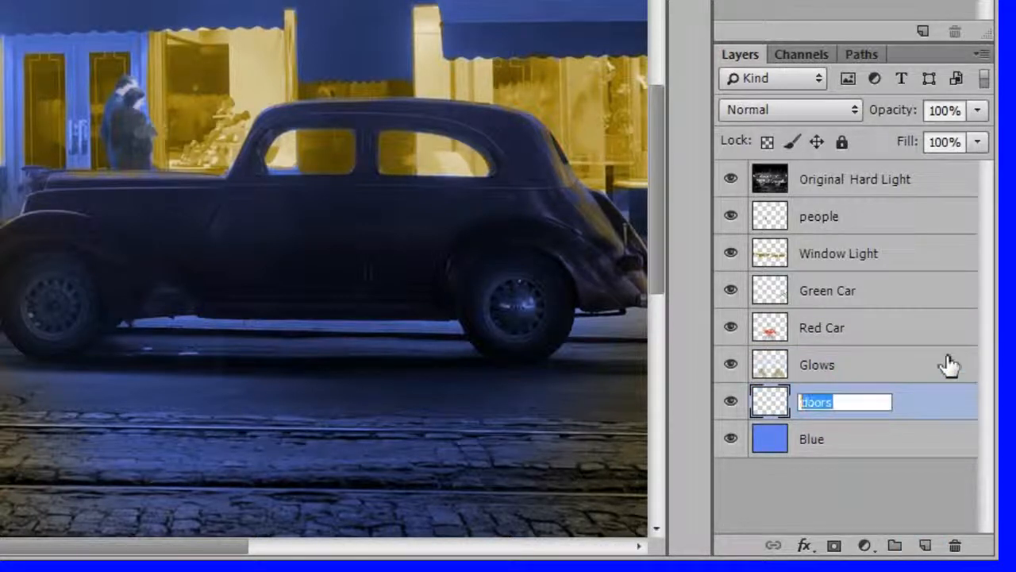
key("Return")
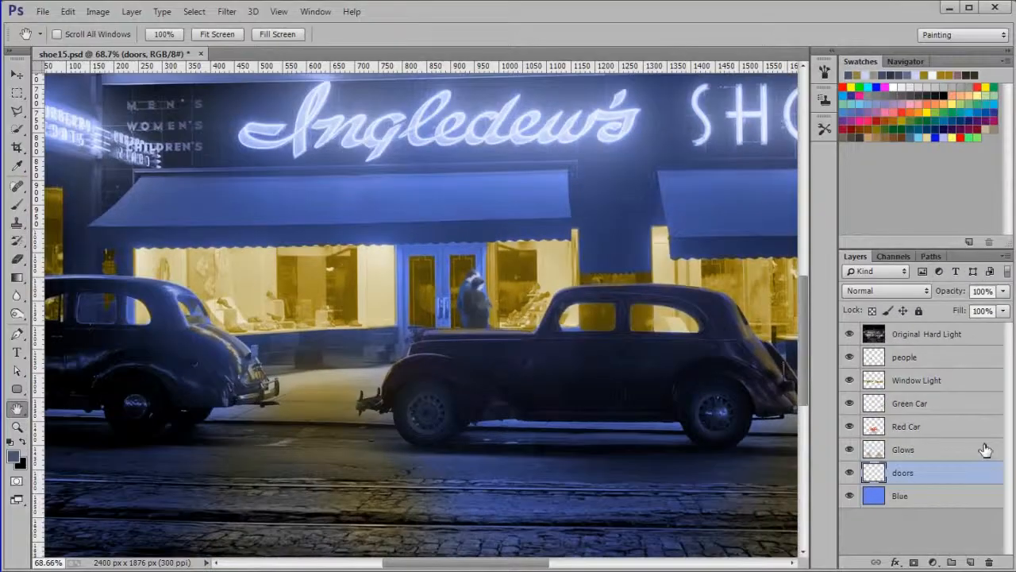
Paint the bright blue area in the left car's rear side window with a 10 px brush at 90% opacity
left_click(18, 208)
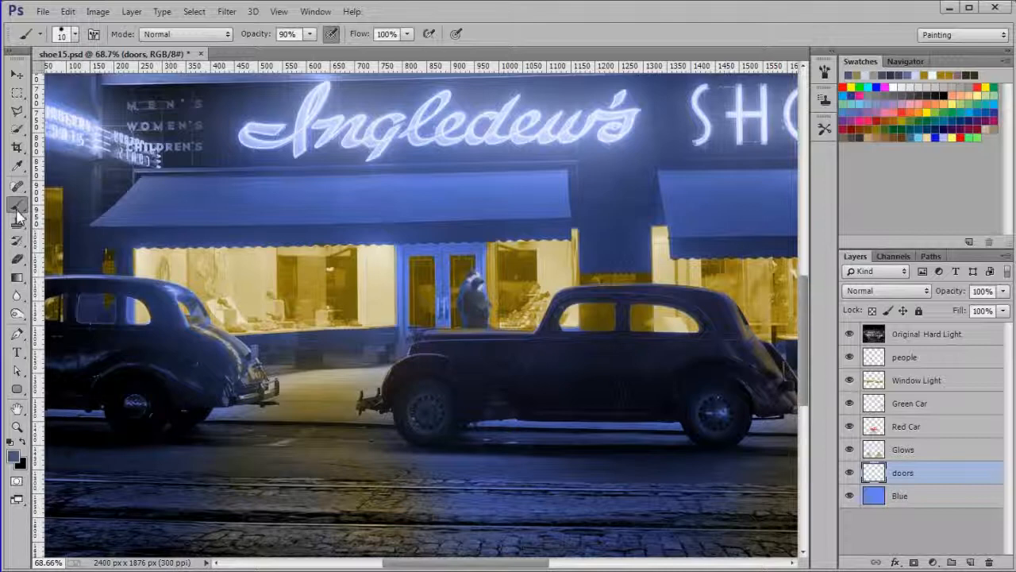
scroll(583, 403, "up", 1)
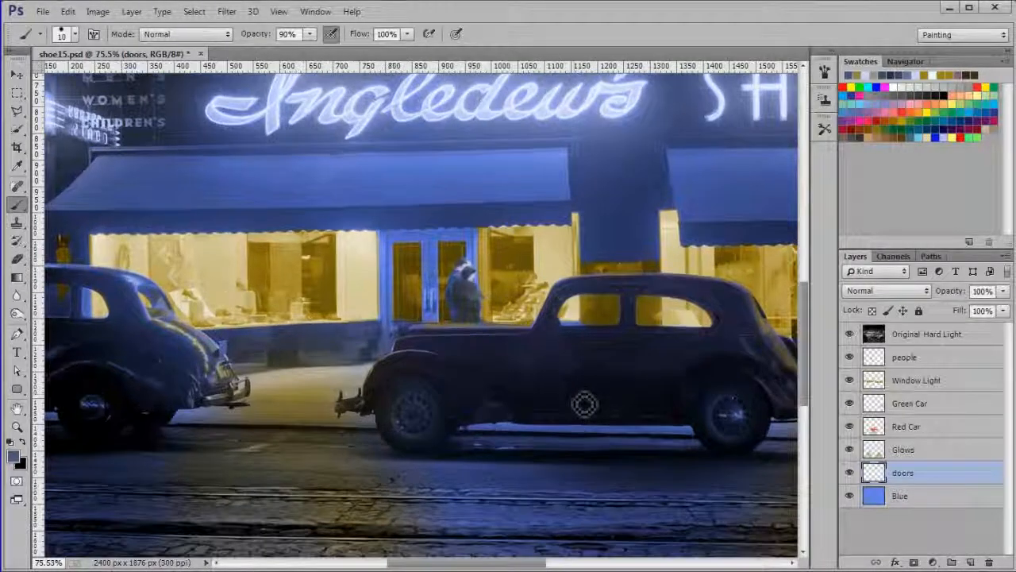
scroll(72, 349, "up", 10)
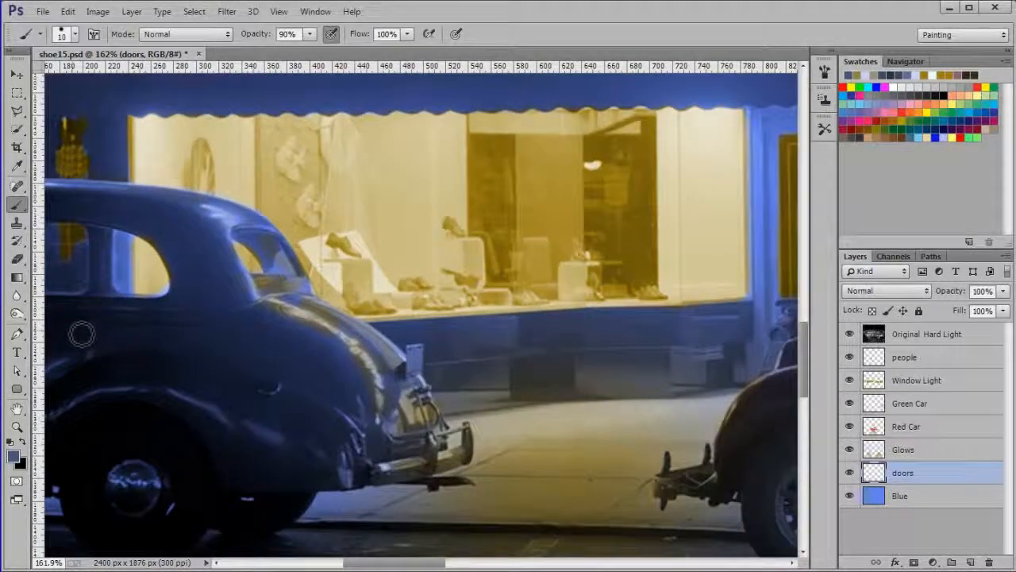
scroll(82, 331, "up", 1)
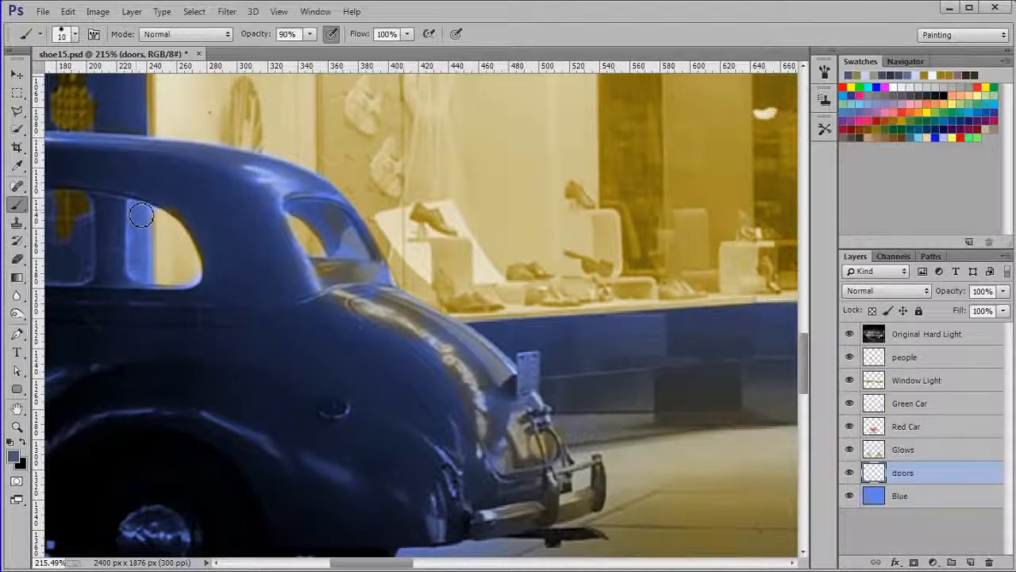
mouse_move(139, 212)
left_mouse_down()
mouse_move(131, 204)
mouse_move(137, 238)
left_mouse_up()
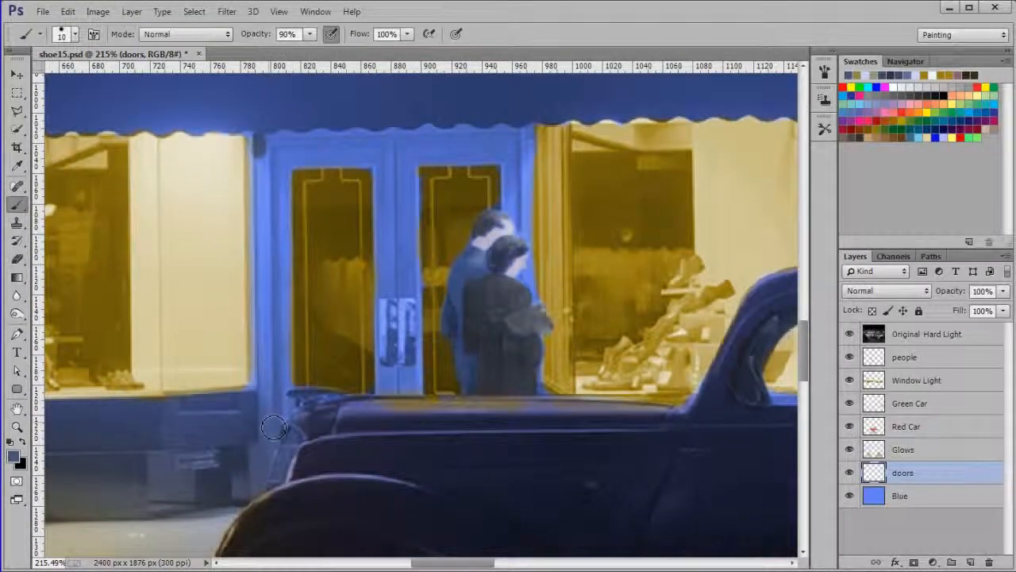
Paint the store entrance's outer door frame, its base and the wall below the adjacent display window in muted blue
mouse_move(273, 428)
left_mouse_down()
mouse_move(284, 200)
mouse_move(269, 151)
mouse_move(439, 138)
mouse_move(464, 145)
mouse_move(489, 131)
mouse_move(532, 147)
mouse_move(535, 305)
mouse_move(521, 190)
mouse_move(512, 212)
mouse_move(282, 421)
mouse_move(285, 286)
left_mouse_up()
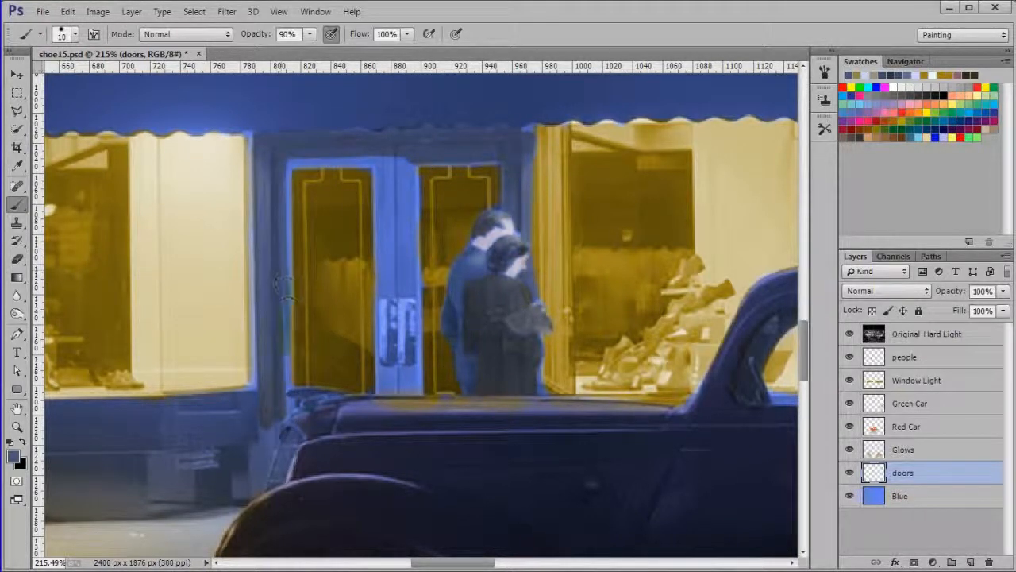
left_click_drag(290, 399, 280, 177)
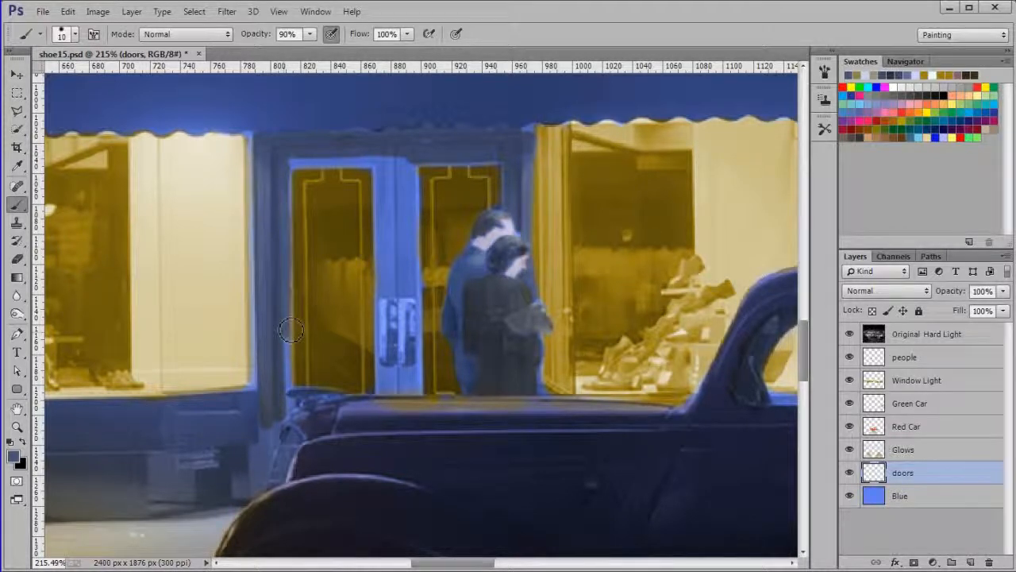
left_click_drag(289, 378, 266, 438)
left_click_drag(211, 489, 289, 487)
mouse_move(286, 429)
left_mouse_down()
mouse_move(276, 488)
mouse_move(309, 454)
left_mouse_up()
mouse_move(292, 353)
left_mouse_down()
mouse_move(166, 393)
mouse_move(212, 373)
mouse_move(254, 476)
mouse_move(151, 445)
mouse_move(135, 421)
mouse_move(48, 373)
mouse_move(135, 452)
mouse_move(270, 508)
mouse_move(48, 476)
mouse_move(80, 469)
left_mouse_up()
Paint the frames of the store entrance's double doors in muted blue, narrowing the brush to 5 px for the edges
scroll(165, 470, "down", 3)
scroll(346, 243, "up", 2)
mouse_move(383, 452)
left_mouse_down()
mouse_move(382, 234)
mouse_move(391, 236)
mouse_move(380, 299)
mouse_move(396, 375)
mouse_move(389, 438)
mouse_move(400, 423)
mouse_move(411, 261)
left_mouse_up()
key("bracketright")
key("bracketright")
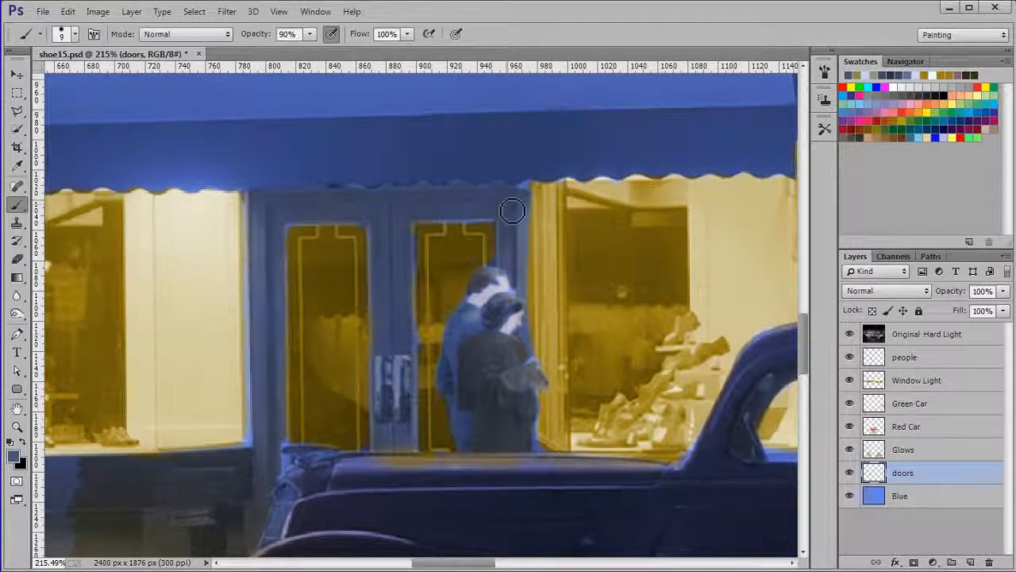
scroll(512, 211, "up", 2)
key("bracketleft")
key("bracketleft")
key("bracketleft")
key("bracketleft")
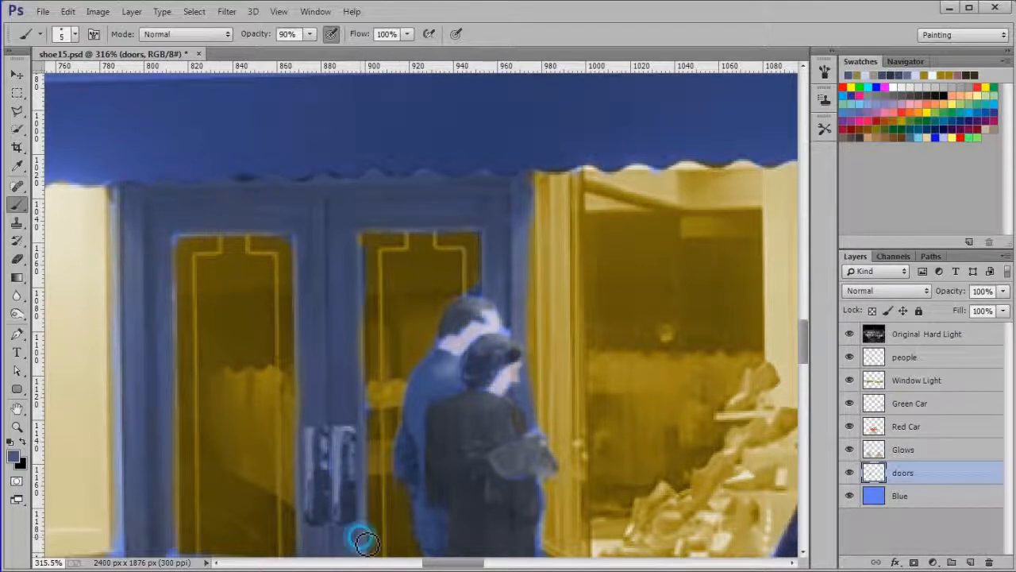
Paint the posts of the right store's doorway in muted blue from the awning to the ground with a 7 px brush
scroll(506, 301, "down", 4)
left_click_drag(395, 141, 435, 490)
scroll(421, 321, "up", 3)
mouse_move(397, 183)
left_mouse_down()
mouse_move(393, 471)
mouse_move(415, 271)
mouse_move(415, 359)
mouse_move(393, 191)
mouse_move(398, 467)
mouse_move(387, 183)
mouse_move(395, 424)
mouse_move(317, 474)
mouse_move(314, 493)
mouse_move(378, 484)
mouse_move(319, 471)
mouse_move(319, 500)
mouse_move(410, 552)
mouse_move(365, 516)
mouse_move(333, 550)
mouse_move(373, 533)
mouse_move(341, 537)
mouse_move(338, 525)
mouse_move(374, 511)
mouse_move(324, 477)
mouse_move(443, 558)
left_mouse_up()
key("ctrl+z")
key("bracketright")
key("bracketright")
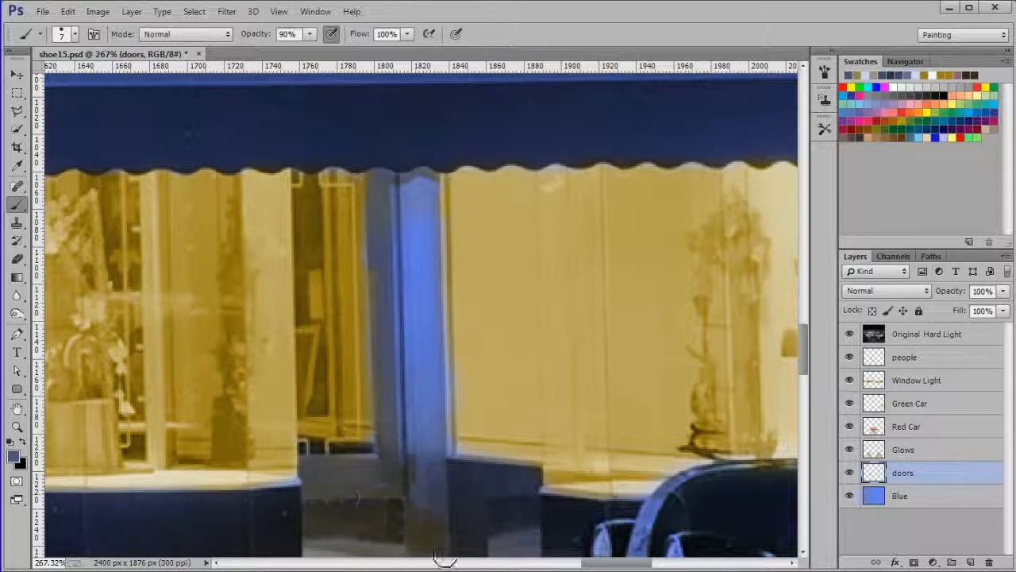
scroll(373, 467, "down", 2)
scroll(367, 444, "up", 1)
mouse_move(421, 432)
left_mouse_down()
mouse_move(430, 485)
mouse_move(423, 437)
mouse_move(433, 414)
left_mouse_up()
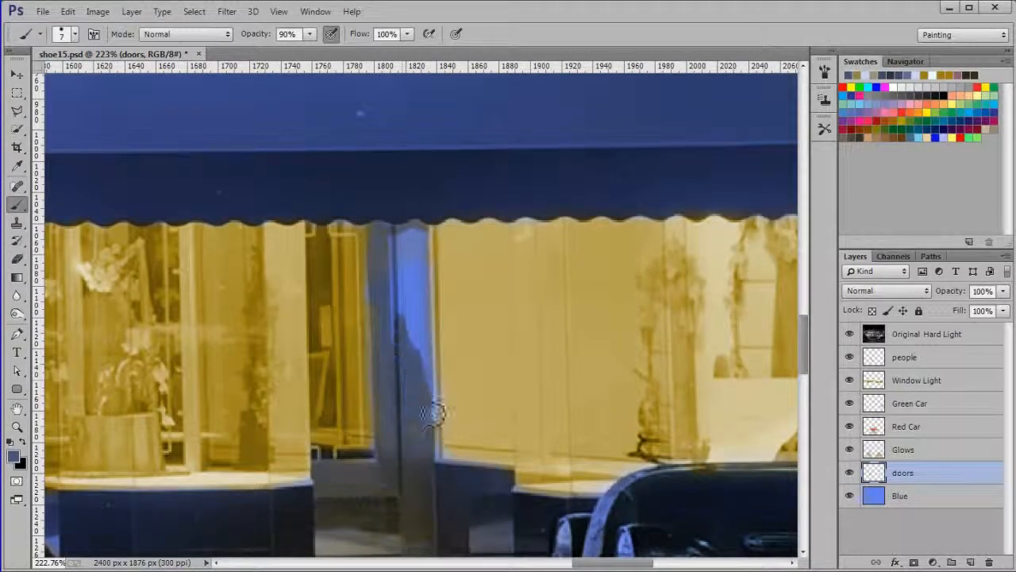
scroll(433, 414, "down", 1)
mouse_move(431, 243)
left_mouse_down()
mouse_move(437, 402)
mouse_move(436, 361)
mouse_move(405, 321)
mouse_move(409, 279)
left_mouse_up()
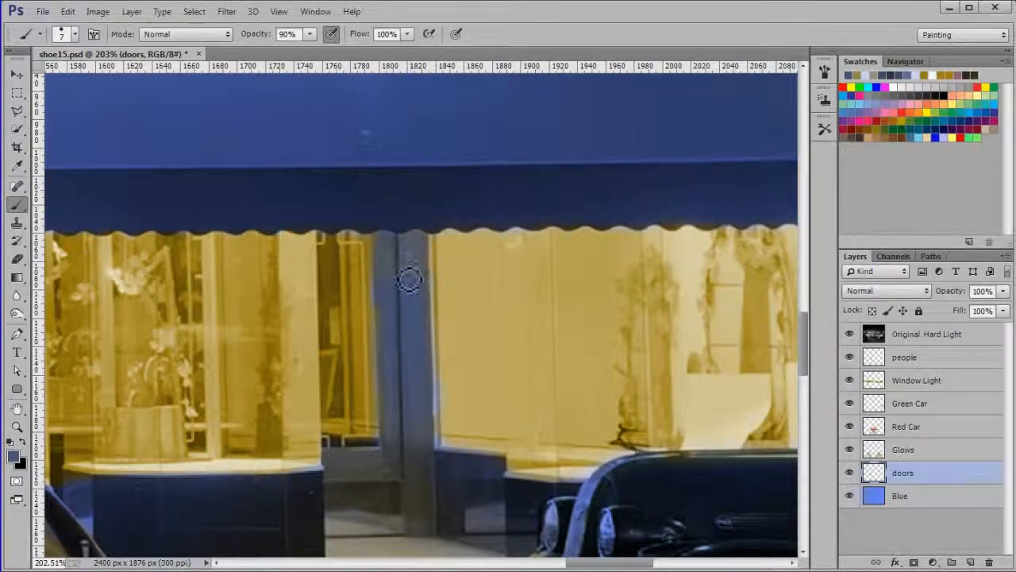
Touch up the edges and base of the right store's doorway posts in muted blue
scroll(410, 280, "up", 4)
mouse_move(449, 299)
left_mouse_down()
mouse_move(560, 428)
mouse_move(531, 350)
left_mouse_up()
mouse_move(309, 401)
left_mouse_down()
mouse_move(373, 394)
mouse_move(318, 363)
left_mouse_up()
scroll(580, 426, "up", 4)
left_click_drag(437, 183, 434, 505)
scroll(418, 390, "down", 6)
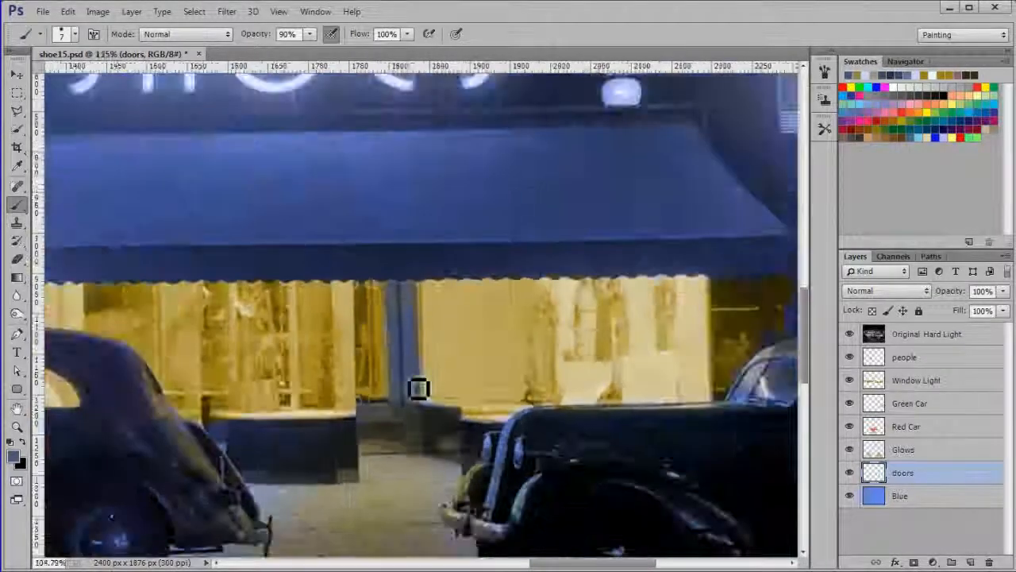
scroll(349, 349, "up", 3)
scroll(594, 310, "up", 3)
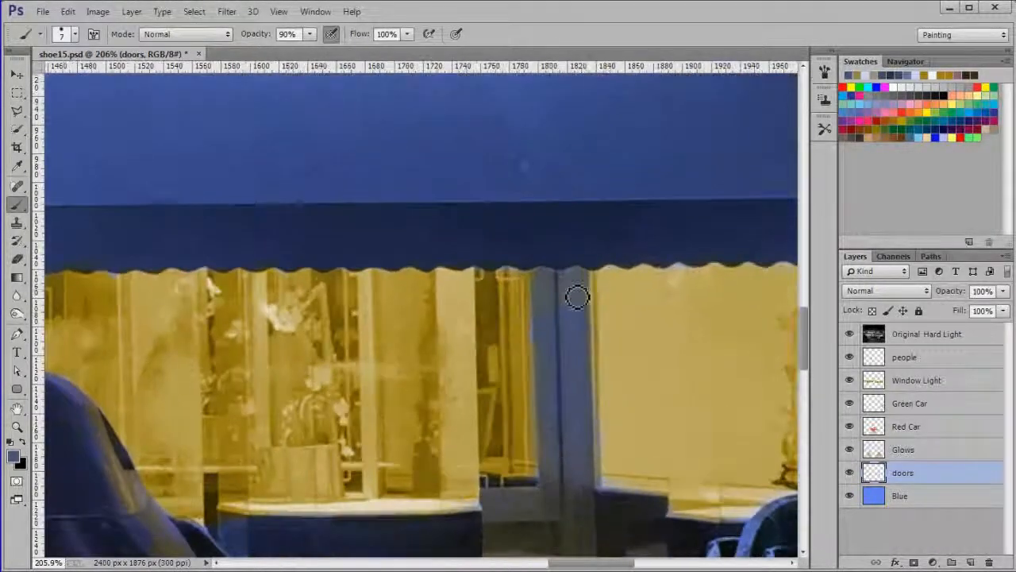
Paint the wall below the left store's display window in muted blue with a 9 px brush
left_click_drag(159, 404, 453, 363)
scroll(543, 336, "up", 2)
mouse_move(579, 340)
left_mouse_down()
mouse_move(526, 349)
mouse_move(578, 343)
left_mouse_up()
left_click_drag(293, 309, 794, 234)
key("bracketright")
key("bracketright")
left_click_drag(357, 294, 538, 285)
left_click(108, 315, "shift")
left_click_drag(131, 351, 131, 328)
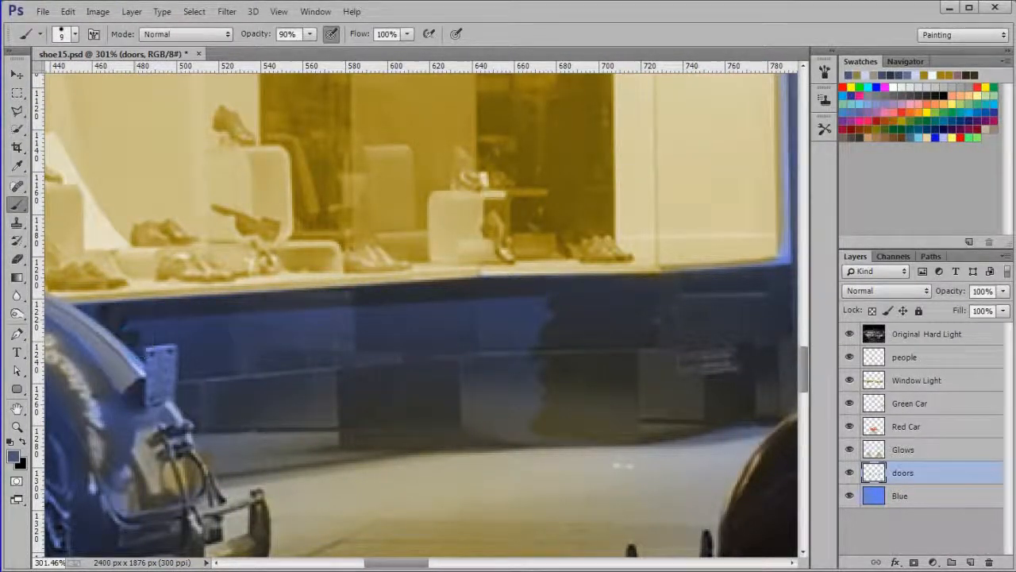
Paint the wall around the left car's license plate in the same muted blue with a 5 px brush
key("bracketleft")
key("bracketleft")
key("bracketleft")
key("bracketleft")
scroll(114, 315, "up", 2)
mouse_move(76, 312)
left_mouse_down()
mouse_move(157, 341)
mouse_move(220, 381)
mouse_move(499, 388)
left_mouse_up()
left_click_drag(238, 389, 248, 361)
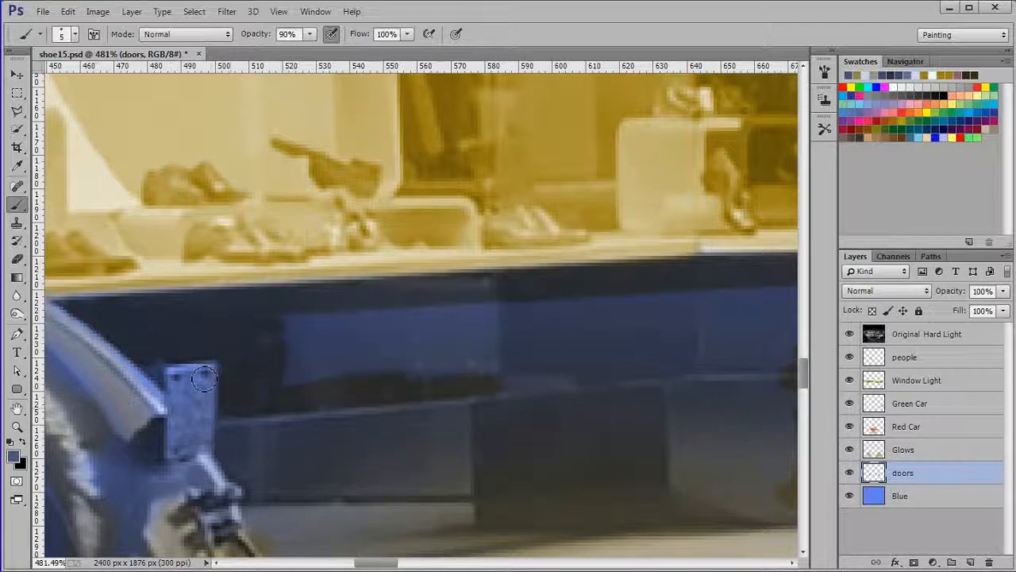
mouse_move(367, 393)
left_mouse_down()
mouse_move(234, 415)
mouse_move(229, 481)
left_mouse_up()
Cover the remaining bright blue patches on the wall below the left store's display window with muted blue
key("bracketright")
key("bracketright")
left_click_drag(284, 498, 437, 489)
left_click_drag(259, 486, 469, 489)
mouse_move(238, 461)
left_mouse_down()
mouse_move(290, 417)
mouse_move(468, 425)
left_mouse_up()
mouse_move(290, 373)
left_mouse_down()
mouse_move(440, 313)
mouse_move(341, 361)
left_mouse_up()
mouse_move(528, 309)
left_mouse_down()
mouse_move(774, 322)
mouse_move(500, 413)
mouse_move(695, 424)
left_mouse_up()
scroll(687, 381, "down", 6)
mouse_move(408, 384)
left_mouse_down()
mouse_move(420, 392)
mouse_move(474, 303)
left_mouse_up()
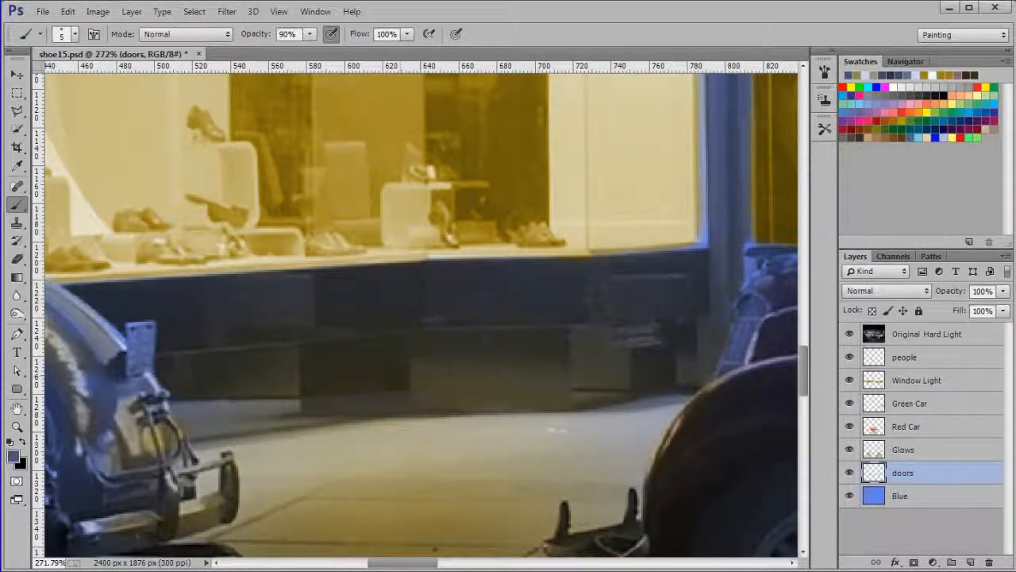
Touch up the thin edges of the left store's entrance doors with a 3 px brush and fit the whole image on screen
scroll(439, 286, "down", 6)
scroll(619, 199, "up", 8)
key("bracketleft")
key("bracketleft")
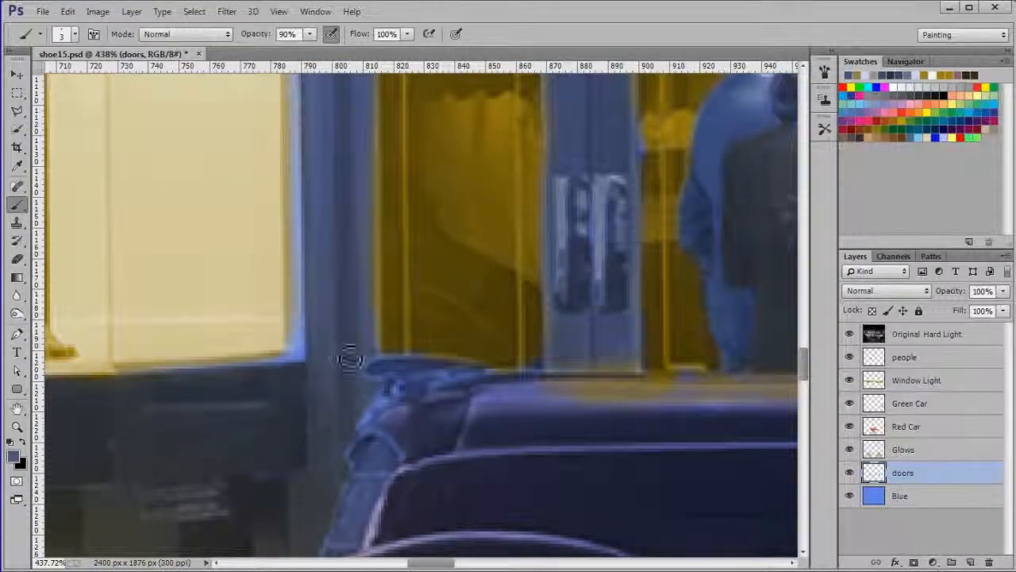
scroll(531, 229, "down", 2)
left_click_drag(598, 160, 317, 167)
scroll(669, 310, "down", 2)
scroll(669, 311, "up", 3)
scroll(681, 375, "down", 9)
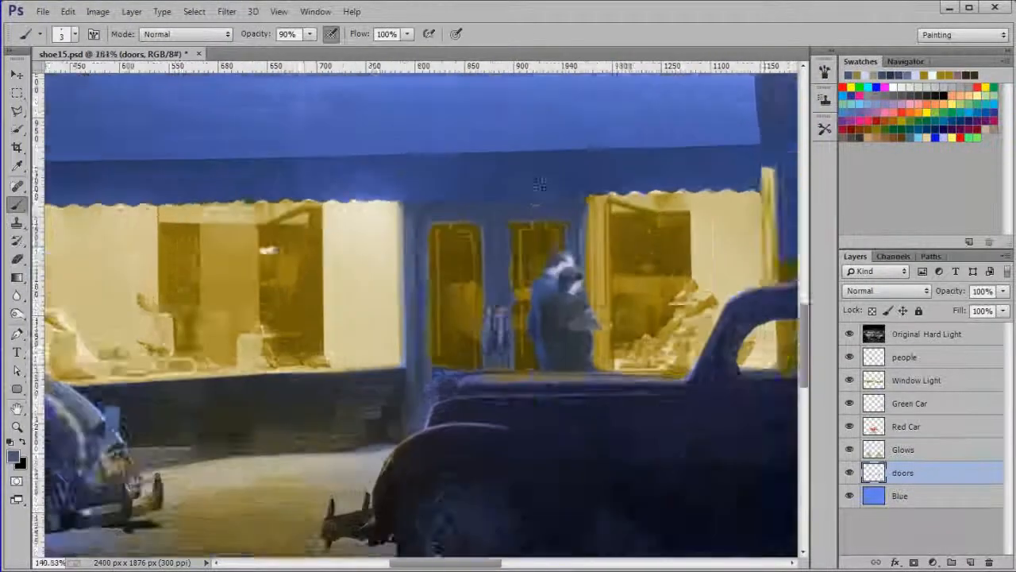
scroll(473, 206, "up", 8)
scroll(344, 283, "down", 3)
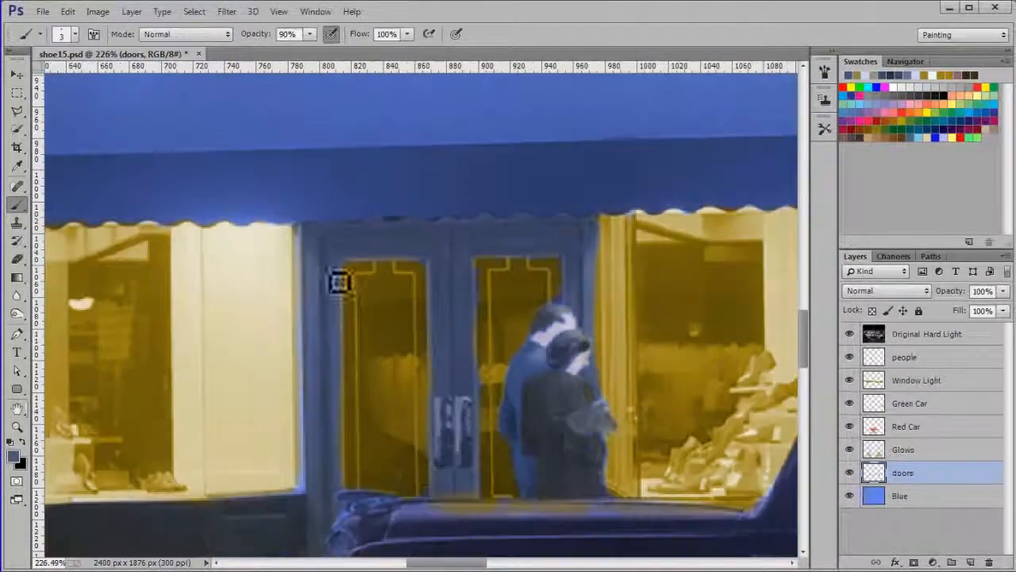
double_click(16, 408)
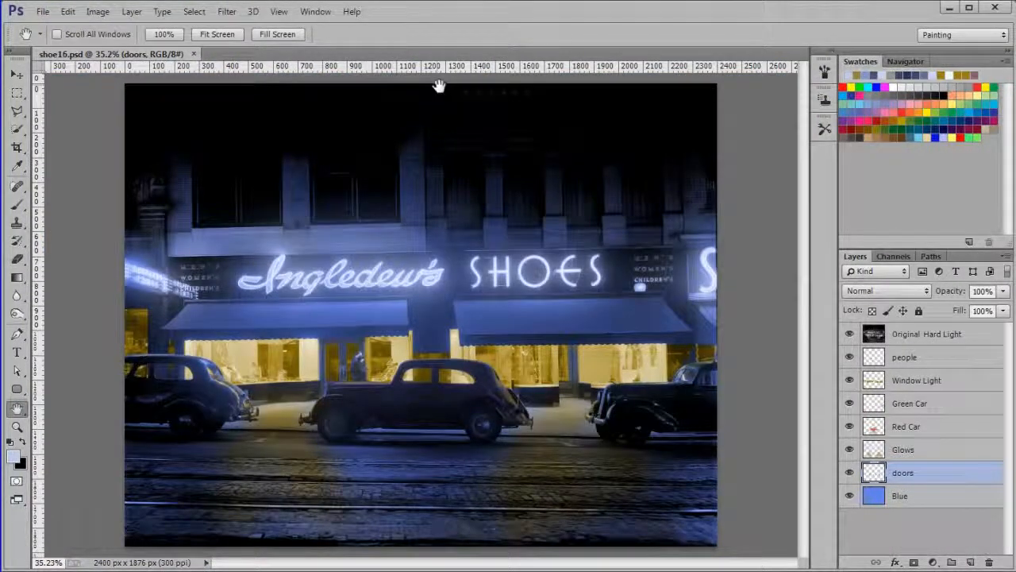
Add a new layer between doors and Blue and name it chrome
left_click(971, 562, "ctrl")
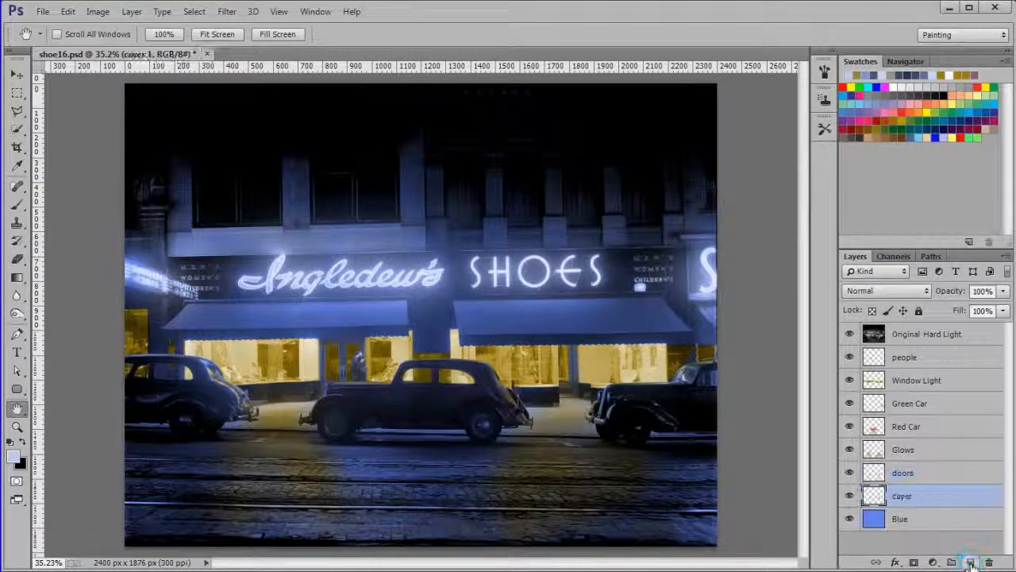
double_click(905, 496)
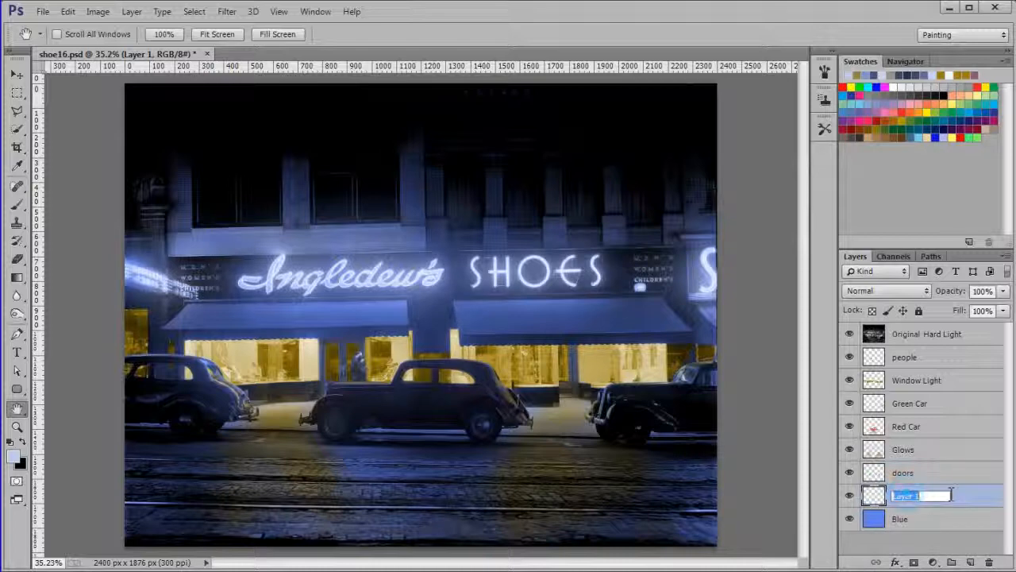
key("Return")
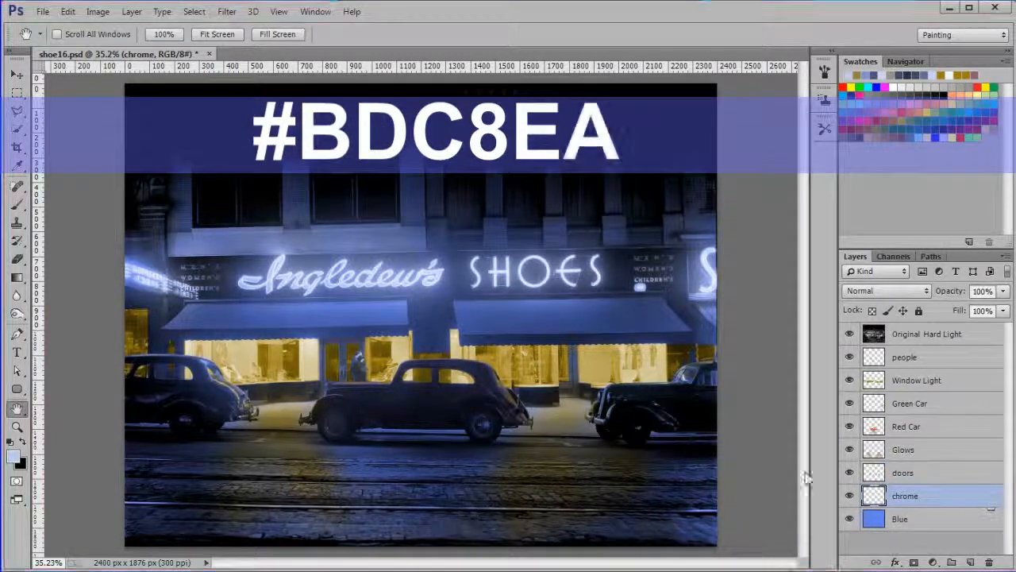
Paint the left car's hubcap, fuel cap, rear bumper and license plate in pale gray-blue on the chrome layer
scroll(146, 451, "up", 8)
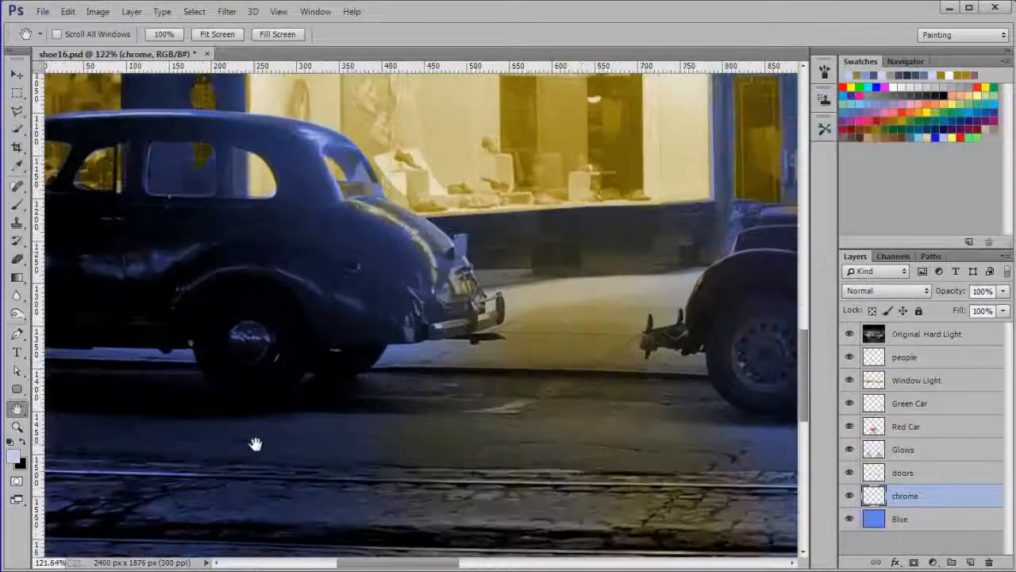
scroll(243, 411, "up", 2)
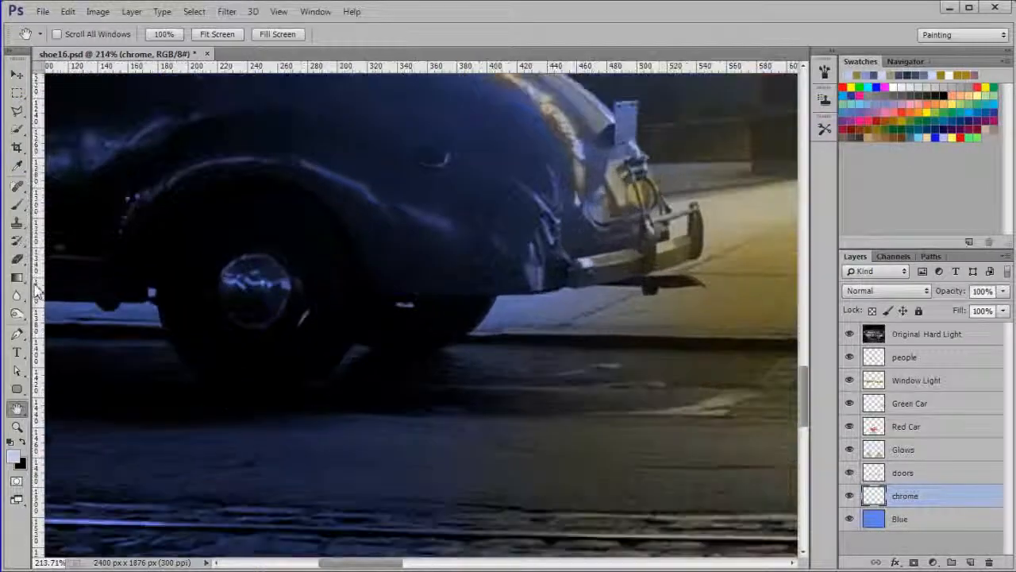
left_click(17, 206)
mouse_move(223, 288)
left_mouse_down()
mouse_move(275, 278)
mouse_move(247, 307)
mouse_move(286, 284)
mouse_move(258, 270)
mouse_move(270, 308)
left_mouse_up()
left_click_drag(423, 159, 444, 160)
mouse_move(589, 267)
left_mouse_down()
mouse_move(660, 266)
mouse_move(704, 218)
left_mouse_up()
left_click_drag(626, 137, 633, 116)
Paint the small chrome fittings around the left car's tail light with a 2 px brush
scroll(628, 144, "up", 7)
key("bracketleft")
key("bracketleft")
key("bracketleft")
key("bracketleft")
key("bracketleft")
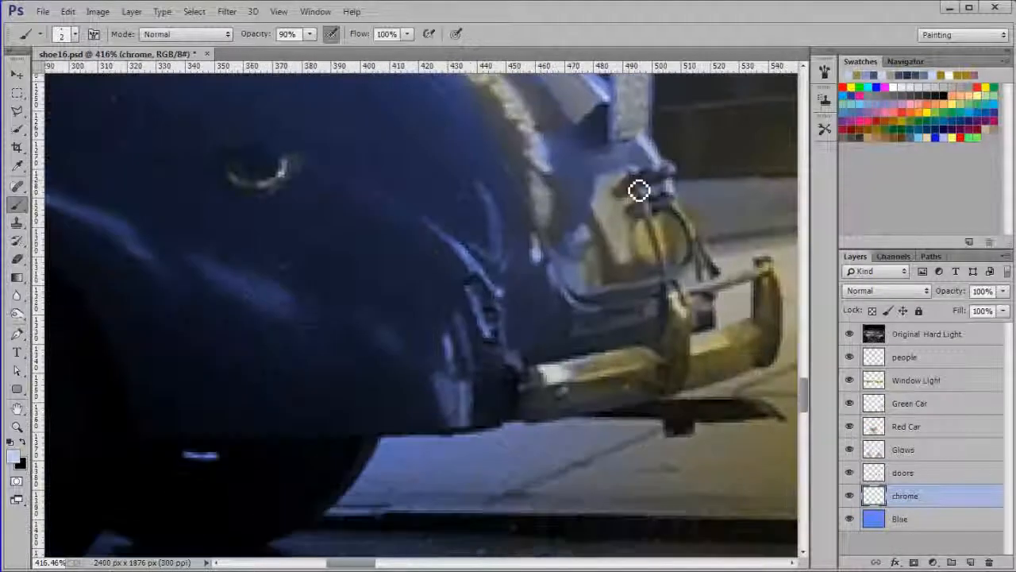
Paint the center car's front bumper bracket and front wheel in the chrome color, enlarging the brush to 9 px for the wheel
scroll(649, 202, "down", 6)
mouse_move(746, 338)
left_mouse_down()
mouse_move(536, 381)
mouse_move(469, 288)
left_mouse_up()
scroll(488, 267, "up", 4)
key("bracketright")
key("bracketright")
mouse_move(469, 340)
left_mouse_down()
mouse_move(515, 295)
mouse_move(562, 306)
mouse_move(561, 336)
mouse_move(211, 263)
left_mouse_up()
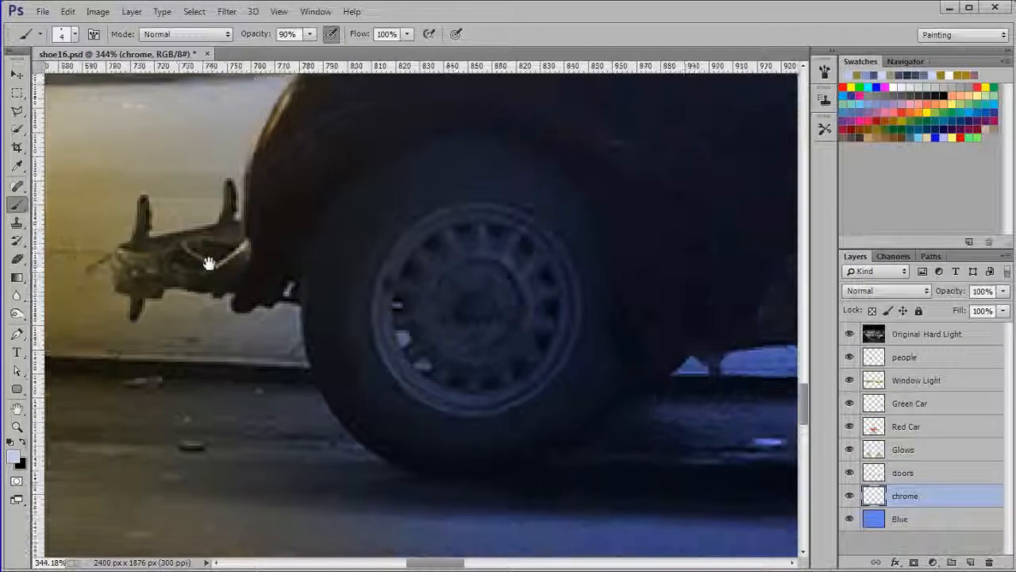
key("bracketright")
key("bracketright")
key("bracketright")
key("bracketright")
key("bracketright")
mouse_move(452, 293)
left_mouse_down()
mouse_move(447, 336)
mouse_move(352, 339)
mouse_move(422, 392)
mouse_move(418, 263)
mouse_move(393, 387)
mouse_move(449, 211)
mouse_move(354, 328)
mouse_move(532, 272)
left_mouse_up()
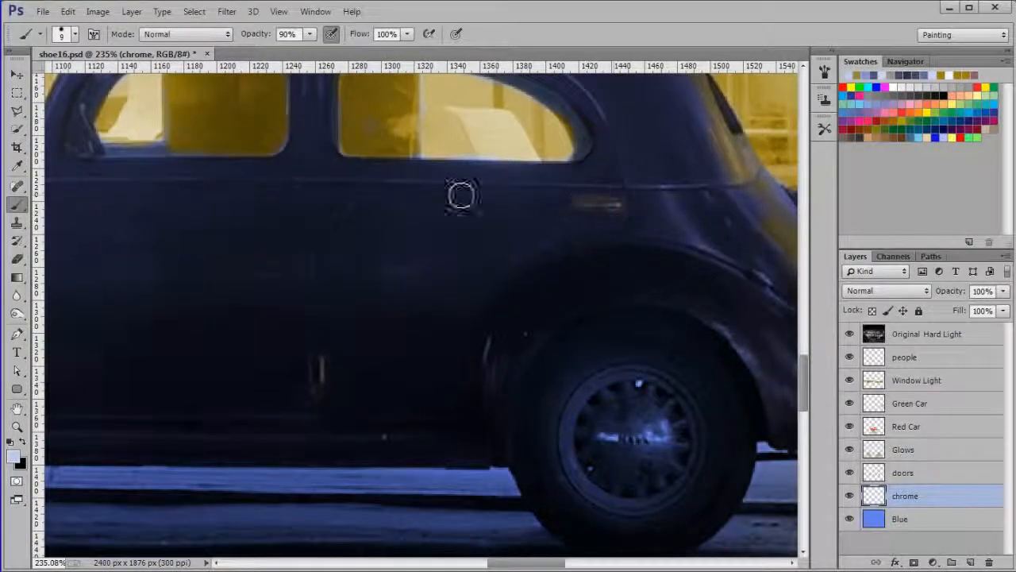
Paint the center car's rear and front door handles in the chrome color with a 3 px brush
key("bracketleft")
key("bracketleft")
key("bracketleft")
key("bracketleft")
key("bracketleft")
key("bracketleft")
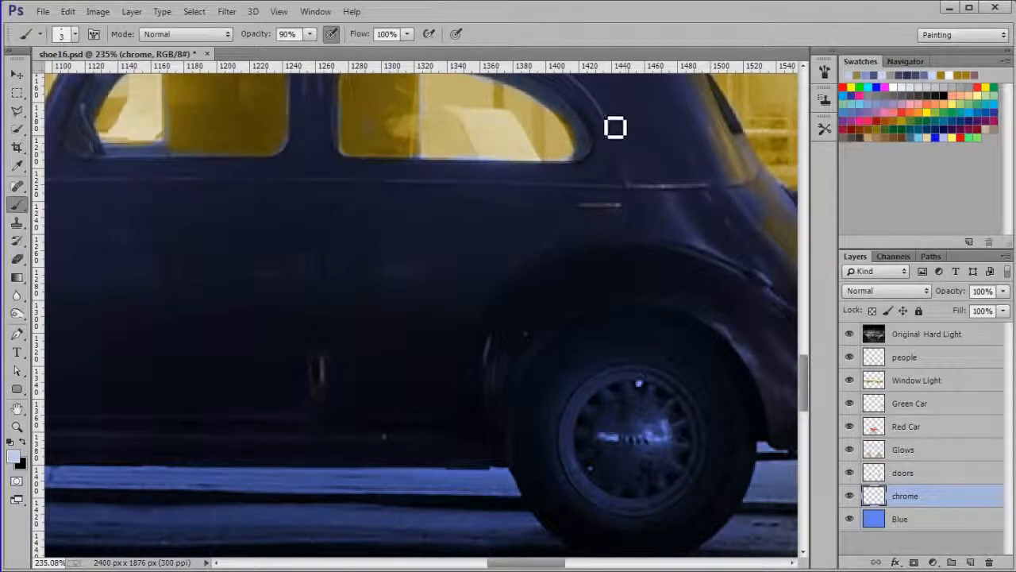
left_click_drag(424, 243, 591, 278)
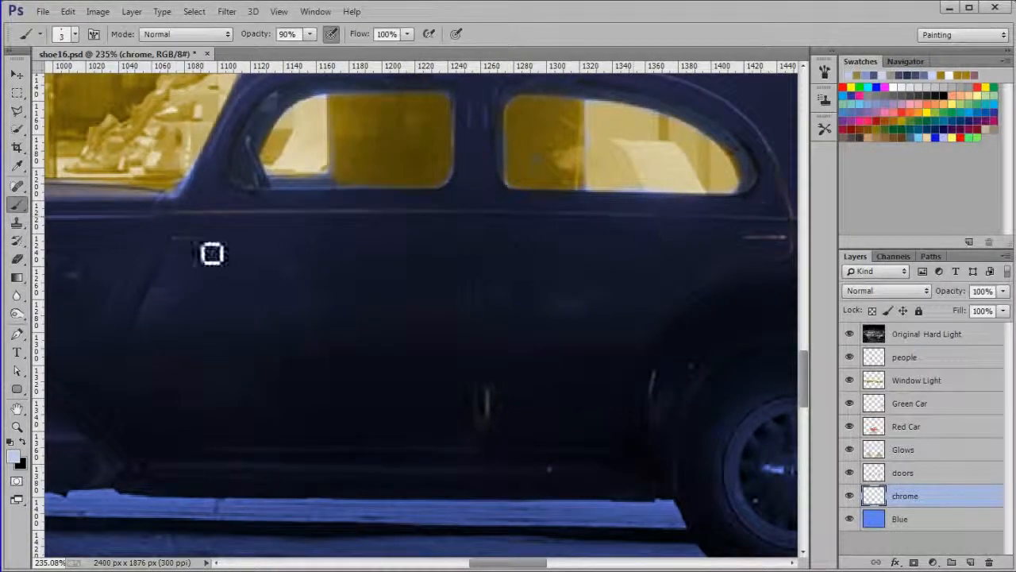
Paint the center car's rear wheel rim and hubcap in the chrome color with a 9 px brush
scroll(231, 234, "down", 5)
scroll(484, 364, "up", 5)
key("bracketright")
key("bracketright")
key("bracketright")
key("bracketright")
key("bracketright")
key("bracketright")
mouse_move(657, 430)
left_mouse_down()
mouse_move(478, 368)
mouse_move(465, 338)
mouse_move(445, 394)
mouse_move(462, 271)
left_mouse_up()
left_click_drag(666, 319, 413, 411)
left_click_drag(531, 403, 559, 405)
Paint the thin upright fitting on the center car's rear end in the chrome color with a 3 px brush
key("bracketleft")
key("bracketleft")
key("bracketleft")
key("bracketleft")
key("bracketleft")
key("bracketleft")
left_click_drag(480, 236, 481, 282)
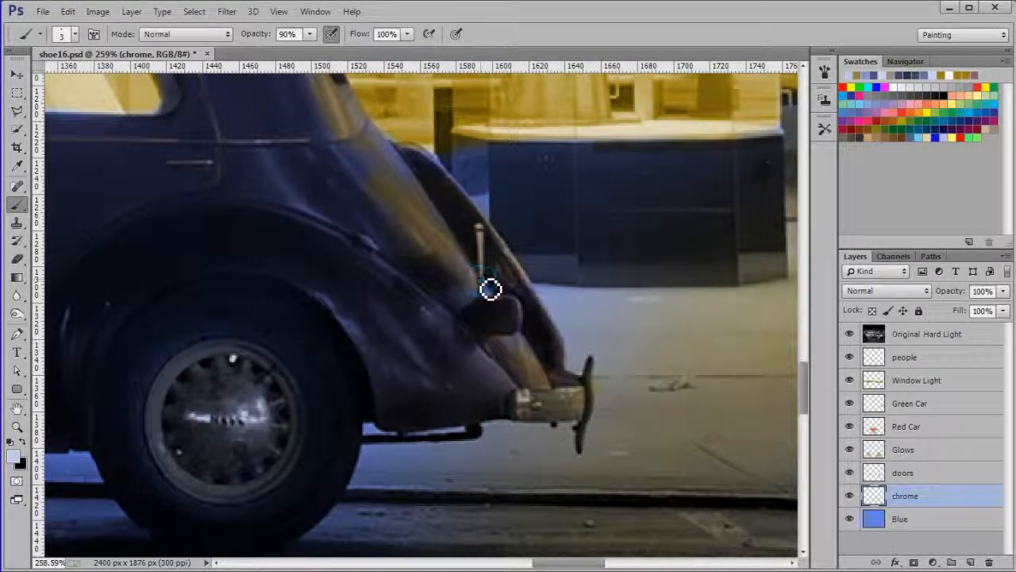
Paint the center car's hood ornament and radiator grille in the chrome color
left_click_drag(249, 263, 782, 348)
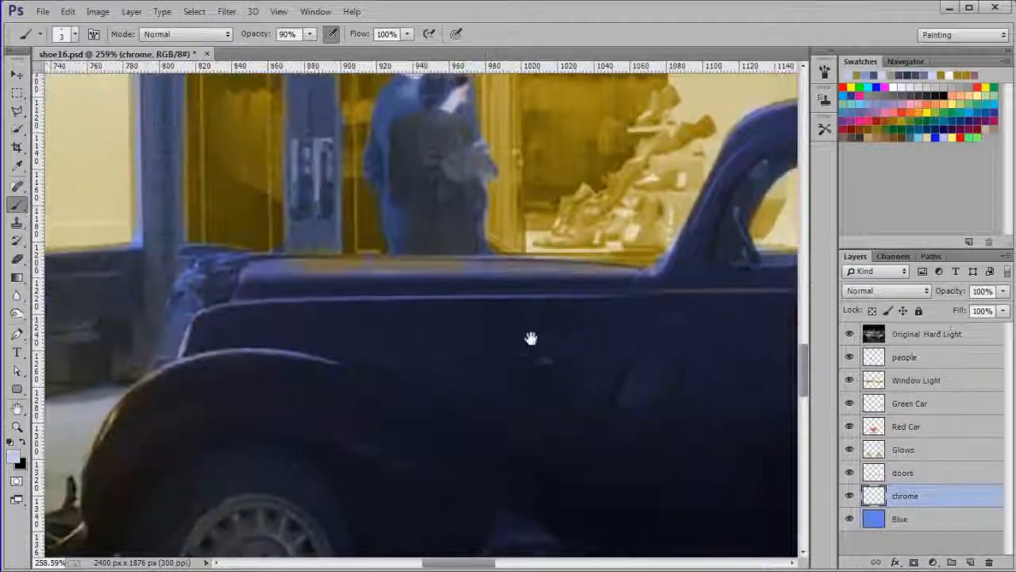
scroll(271, 267, "up", 7)
mouse_move(315, 237)
left_mouse_down()
mouse_move(297, 257)
mouse_move(307, 224)
mouse_move(279, 324)
mouse_move(252, 352)
mouse_move(236, 417)
mouse_move(278, 356)
mouse_move(302, 231)
left_mouse_up()
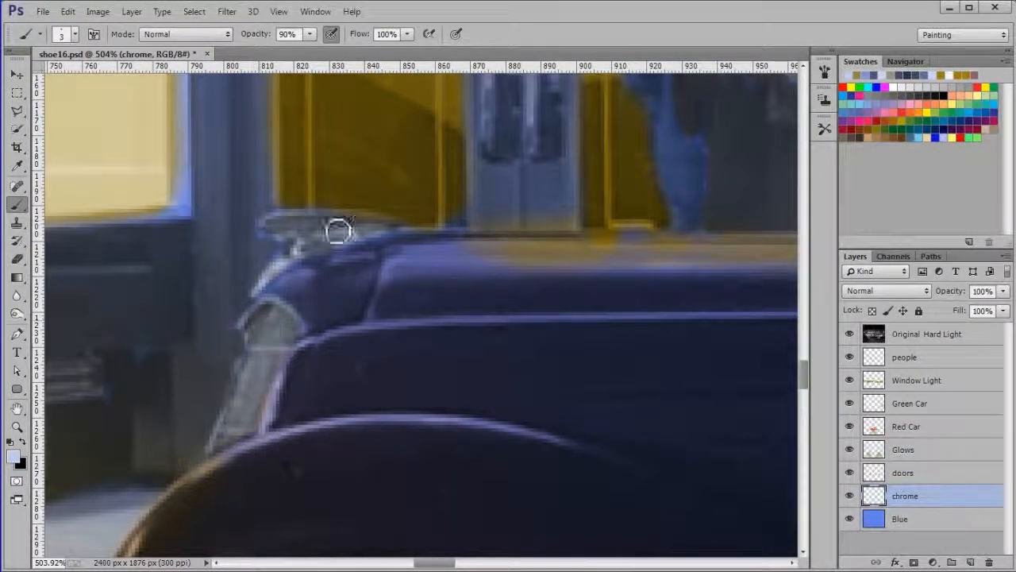
Paint the remaining chrome trim along the center car's hood and side with the 3 px brush
left_click_drag(580, 384, 139, 240)
scroll(140, 241, "down", 5)
left_click_drag(588, 252, 222, 325)
left_click_drag(747, 381, 404, 381)
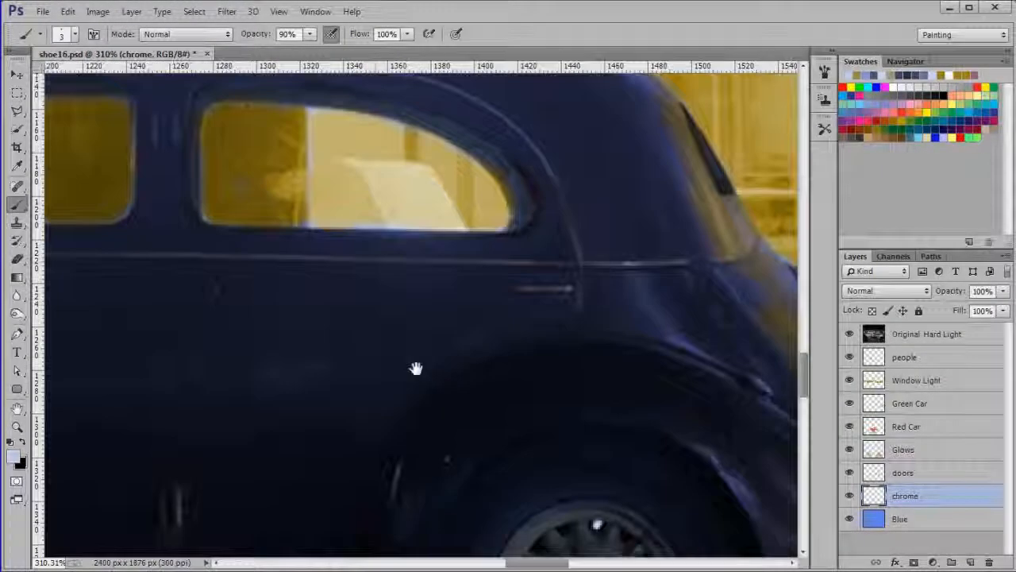
left_click_drag(455, 140, 603, 264)
mouse_move(397, 193)
left_mouse_down()
mouse_move(453, 193)
mouse_move(567, 208)
mouse_move(656, 242)
mouse_move(712, 305)
left_mouse_up()
left_click_drag(145, 184, 317, 185)
left_click_drag(279, 291, 567, 274)
mouse_move(435, 162)
left_mouse_down()
mouse_move(322, 198)
mouse_move(234, 365)
left_mouse_up()
mouse_move(778, 492)
left_mouse_down()
mouse_move(559, 366)
mouse_move(359, 293)
left_mouse_up()
Paint the right car's front bumper and hubcap in the chrome color with a 5 px brush
scroll(360, 293, "down", 6)
mouse_move(583, 304)
left_mouse_down()
mouse_move(447, 315)
mouse_move(233, 309)
mouse_move(261, 333)
mouse_move(359, 346)
left_mouse_up()
scroll(233, 309, "up", 5)
key("bracketright")
key("bracketright")
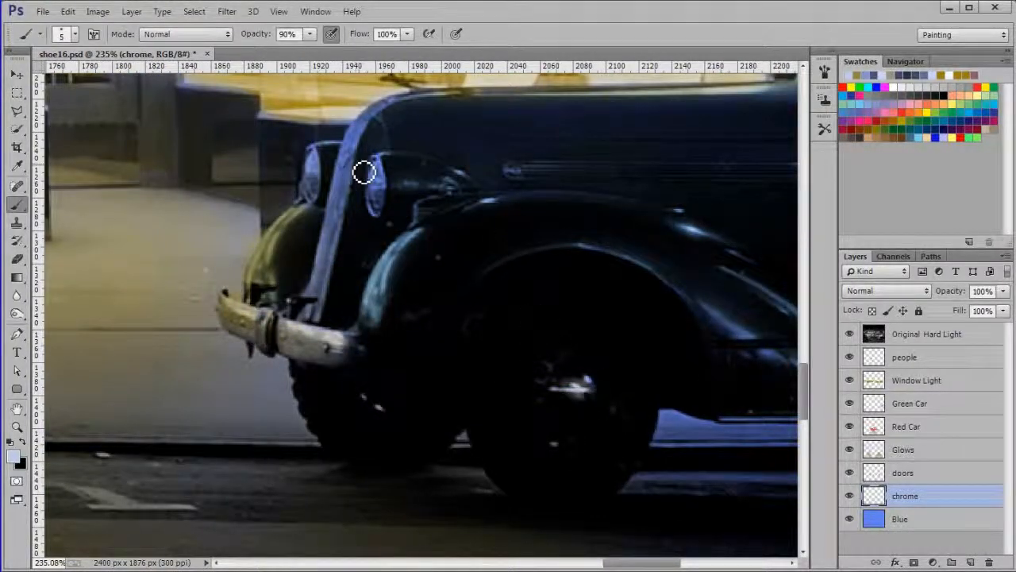
key("bracketright")
key("bracketright")
key("bracketright")
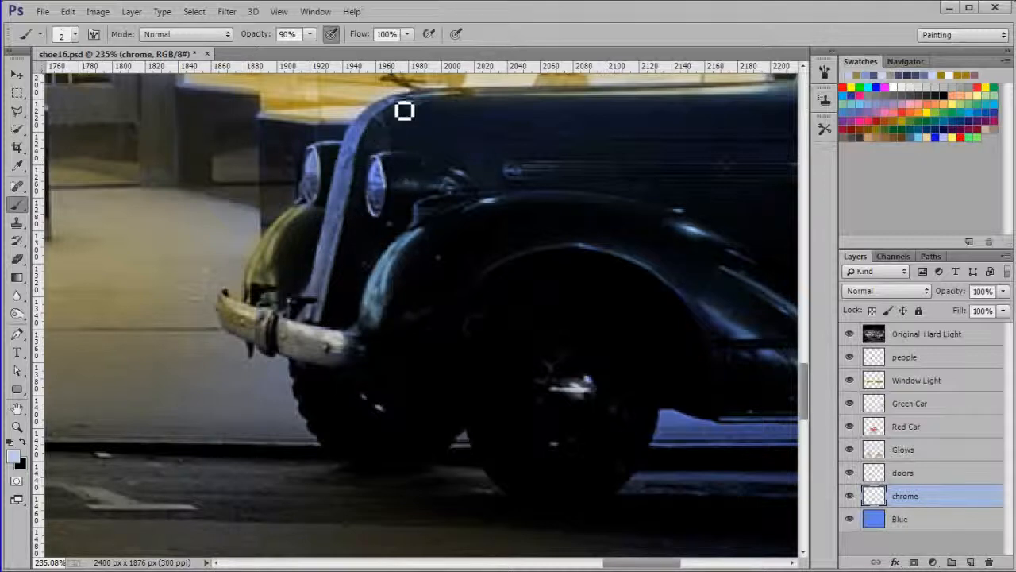
Paint the right car's grille edge, side trim and door handle in the chrome color with a small brush
mouse_move(398, 106)
left_mouse_down()
mouse_move(354, 157)
mouse_move(312, 322)
mouse_move(370, 135)
mouse_move(343, 232)
left_mouse_up()
left_click_drag(562, 120, 16, 216)
left_click_drag(338, 306, 237, 419)
key("bracketleft")
key("bracketleft")
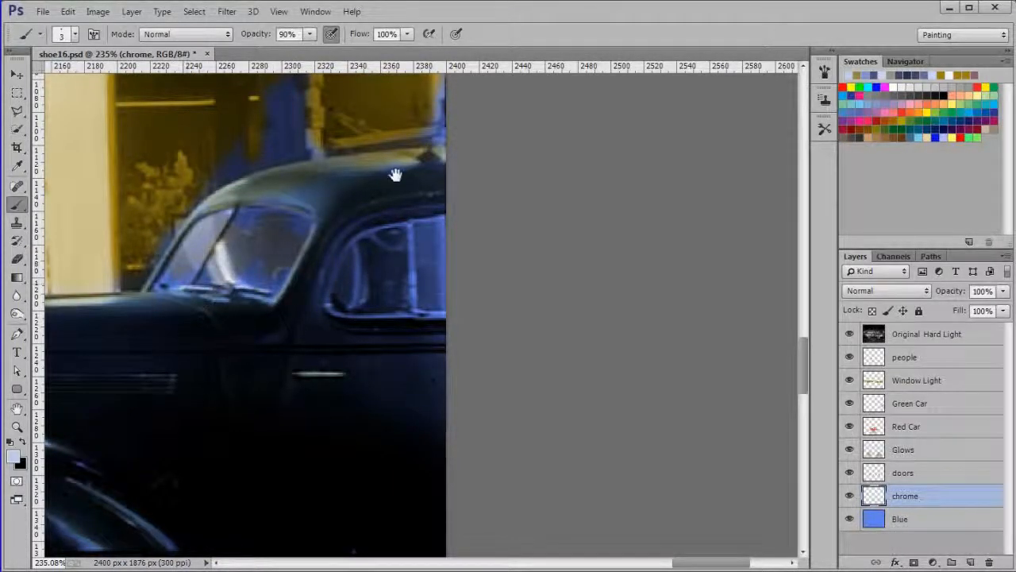
Check the painted chrome from the right car back to the left car's rear bumper, ending with the whole image in view
left_click_drag(103, 508, 187, 263)
left_click_drag(177, 427, 714, 349)
left_click_drag(320, 340, 781, 393)
mouse_move(373, 262)
left_mouse_down()
mouse_move(695, 340)
mouse_move(782, 343)
left_mouse_up()
left_click_drag(191, 337, 415, 344)
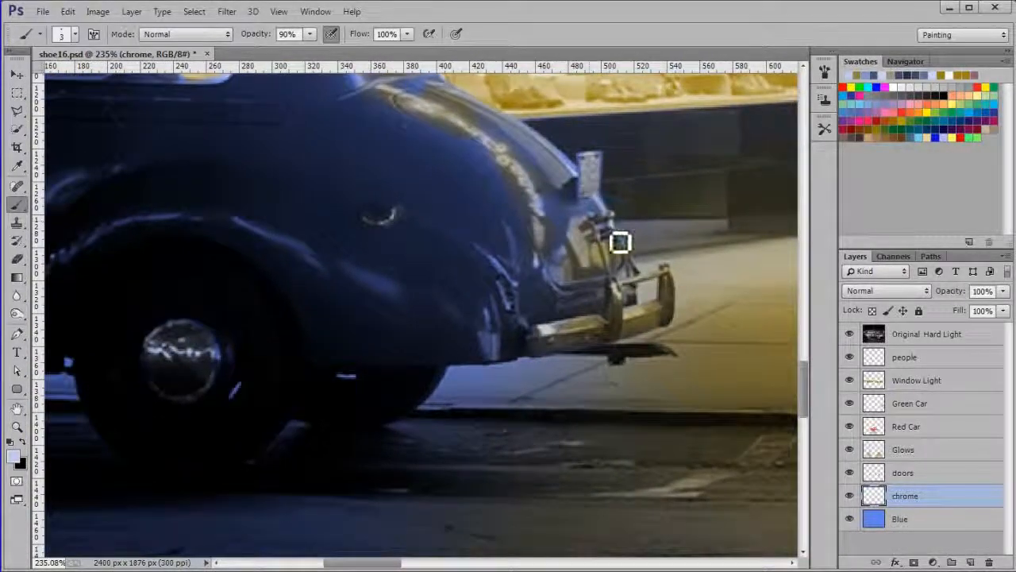
key("ctrl+0")
key("space")
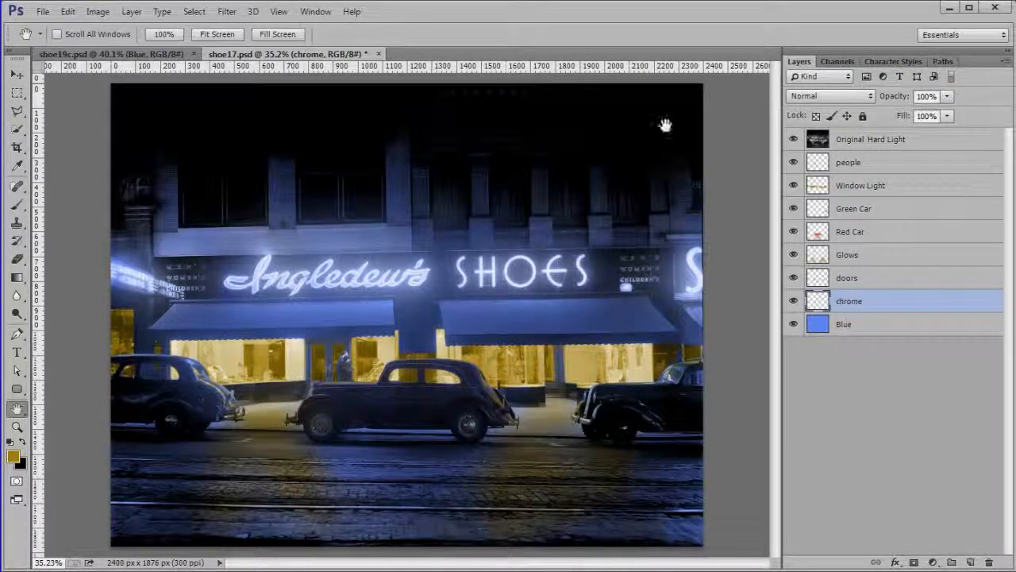
On the Glows layer, paint dark gold light on the pavement beneath and behind the left car with the 50 px brush at 36% opacity
left_click(898, 260)
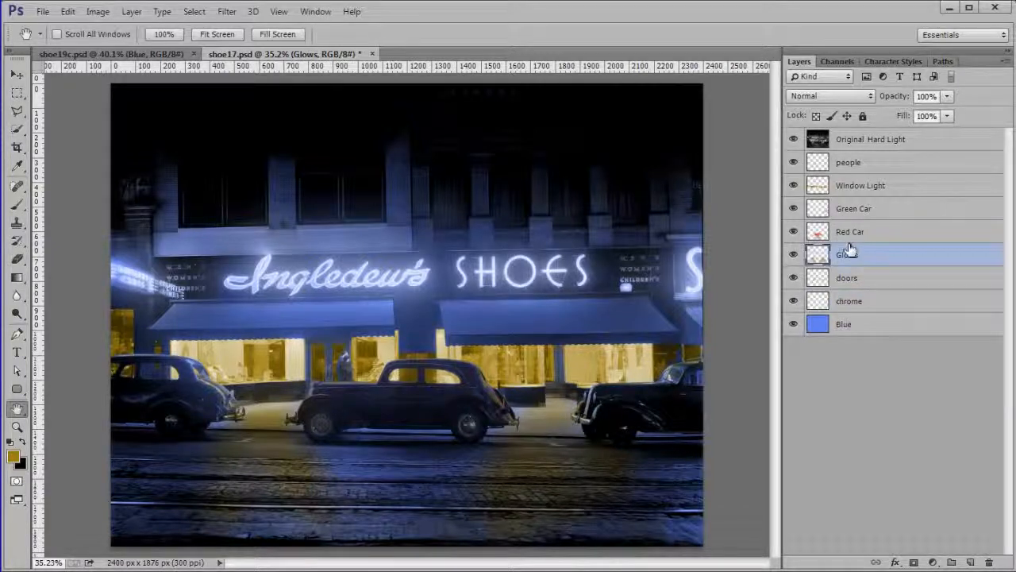
left_click(19, 207)
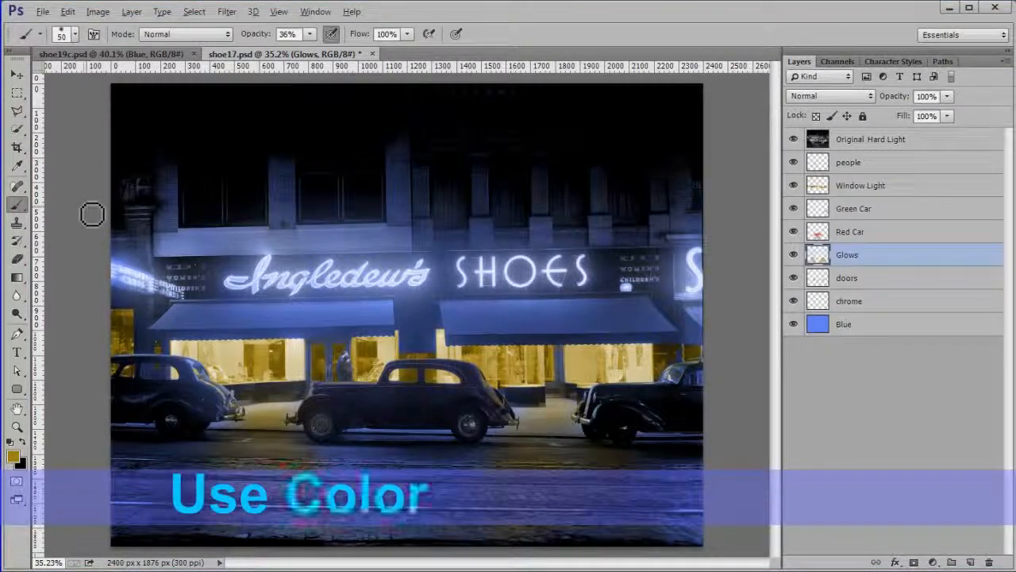
scroll(208, 420, "up", 8)
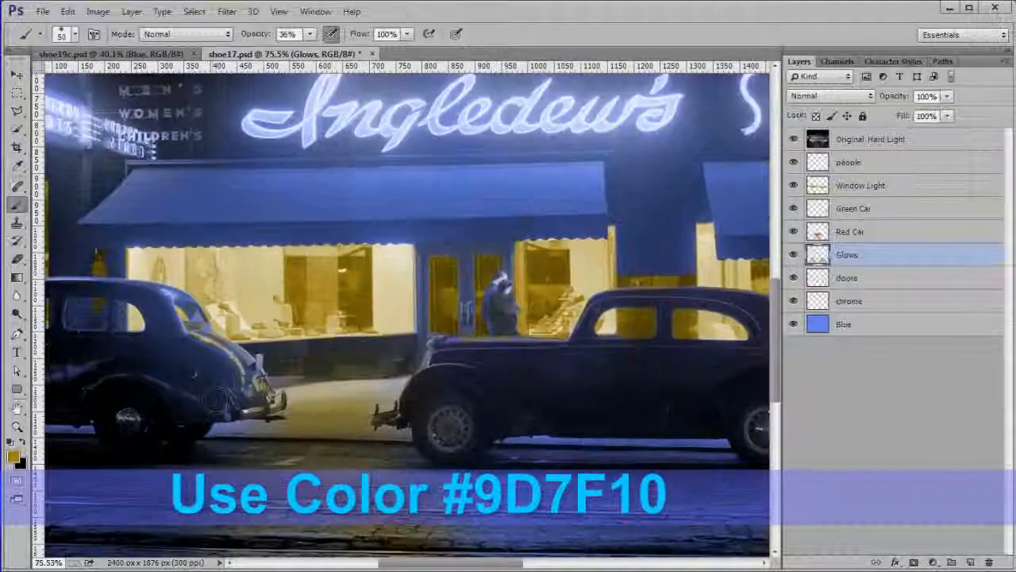
left_click_drag(208, 410, 415, 343)
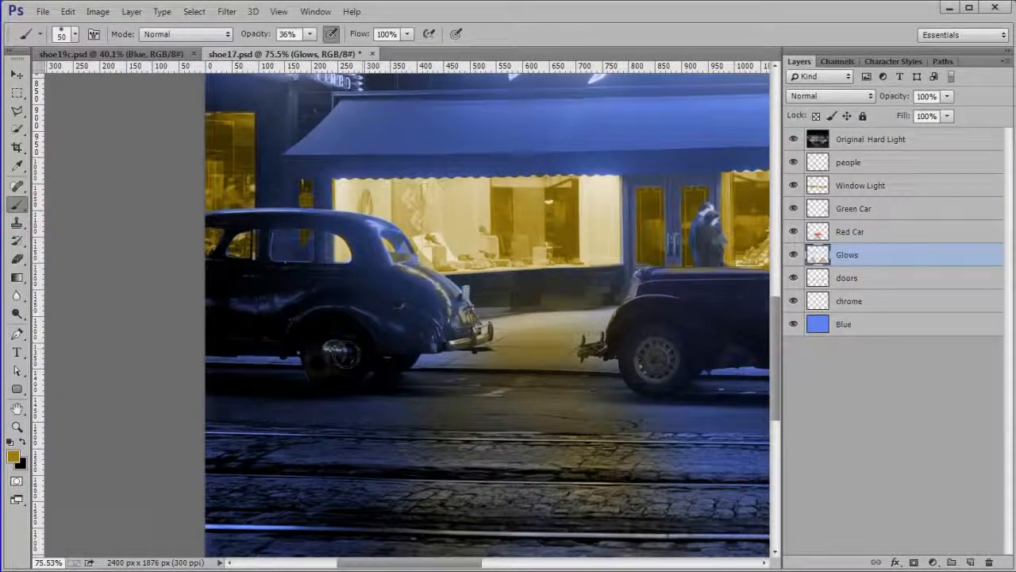
left_click_drag(509, 321, 523, 322)
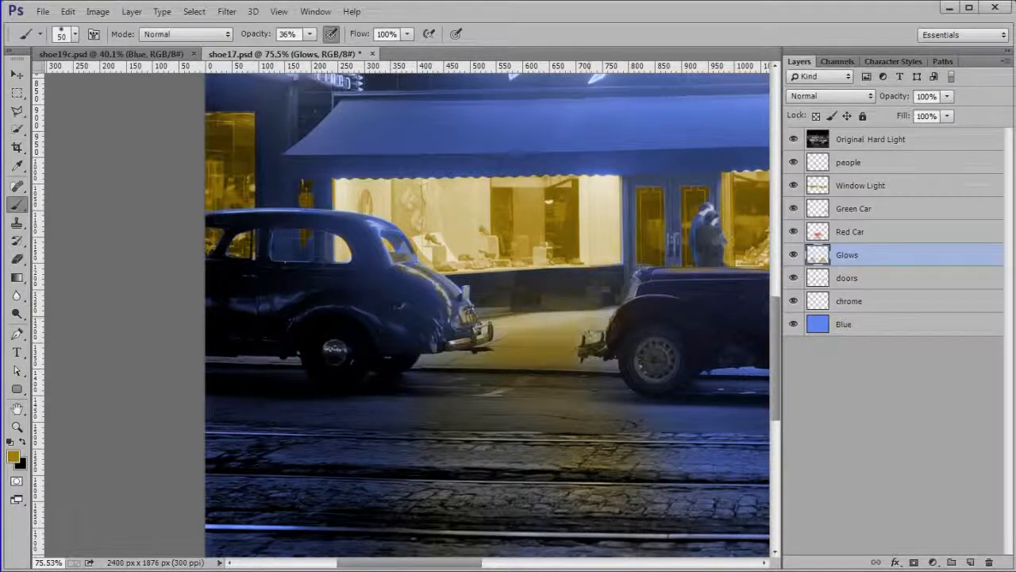
Extend the dark gold glow along the pavement beneath the center car and beneath the right car
scroll(502, 387, "right", 5)
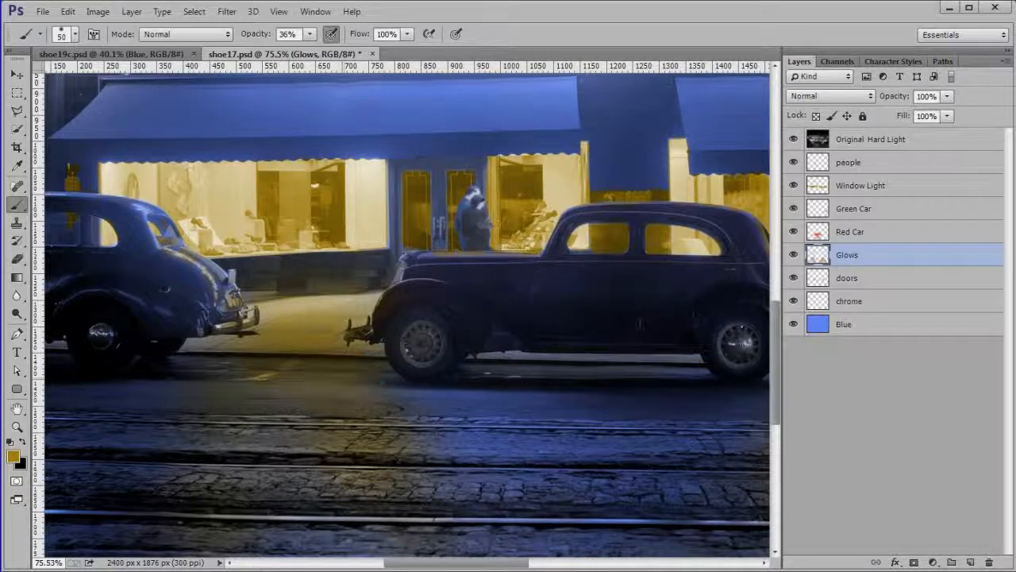
left_click_drag(592, 383, 172, 388)
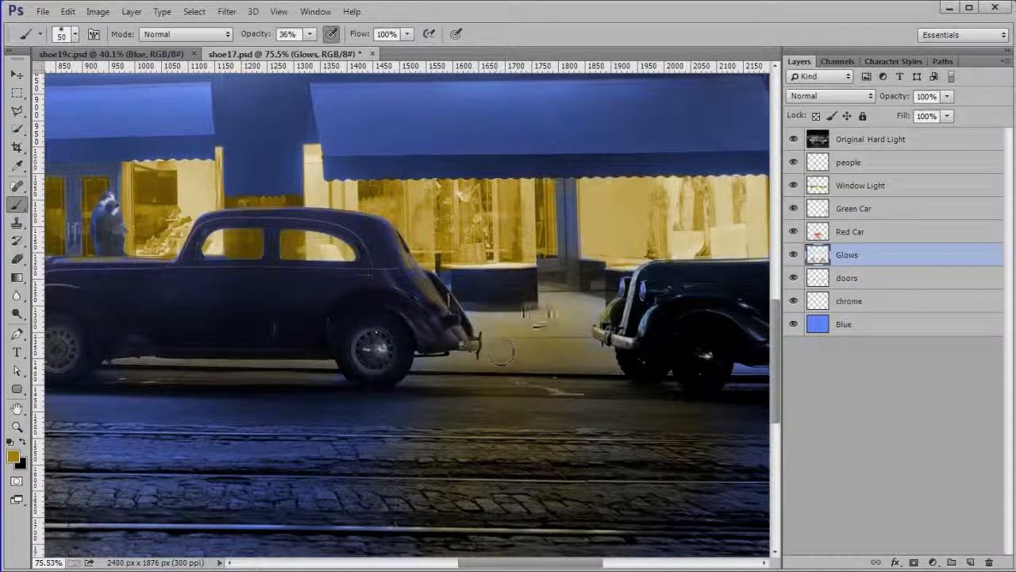
left_click_drag(595, 339, 306, 327)
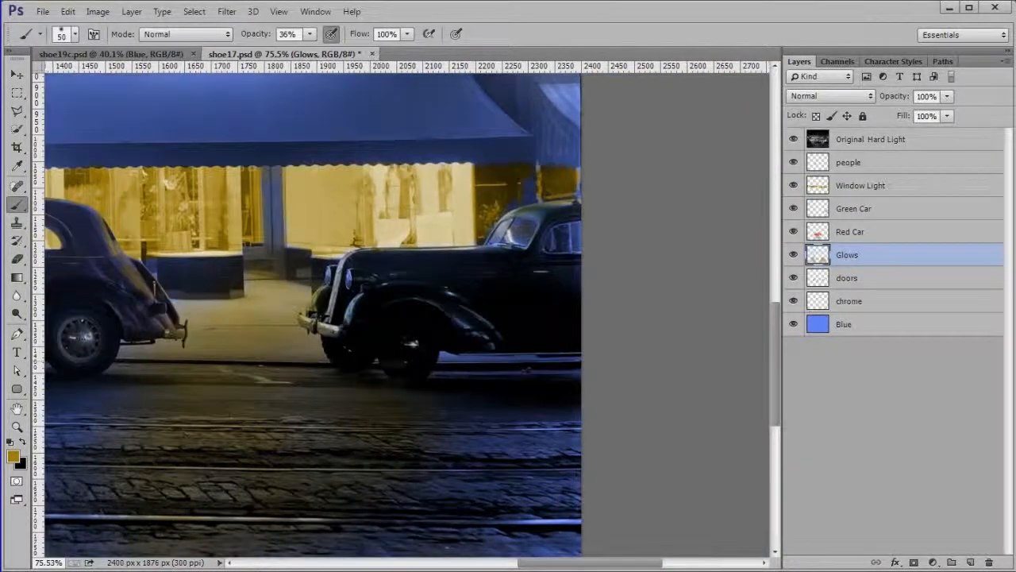
left_click_drag(548, 374, 436, 362)
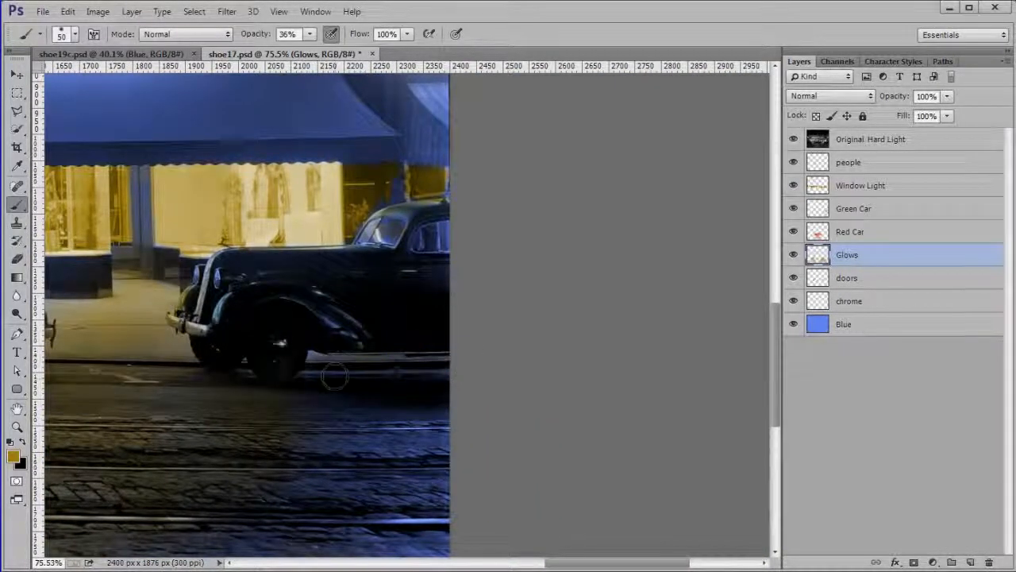
left_click_drag(213, 417, 471, 439)
Fill in the gold glow along the curb between the cars and under the left car, ending with the whole image in view
scroll(365, 419, "up", 1)
scroll(365, 419, "up", 2)
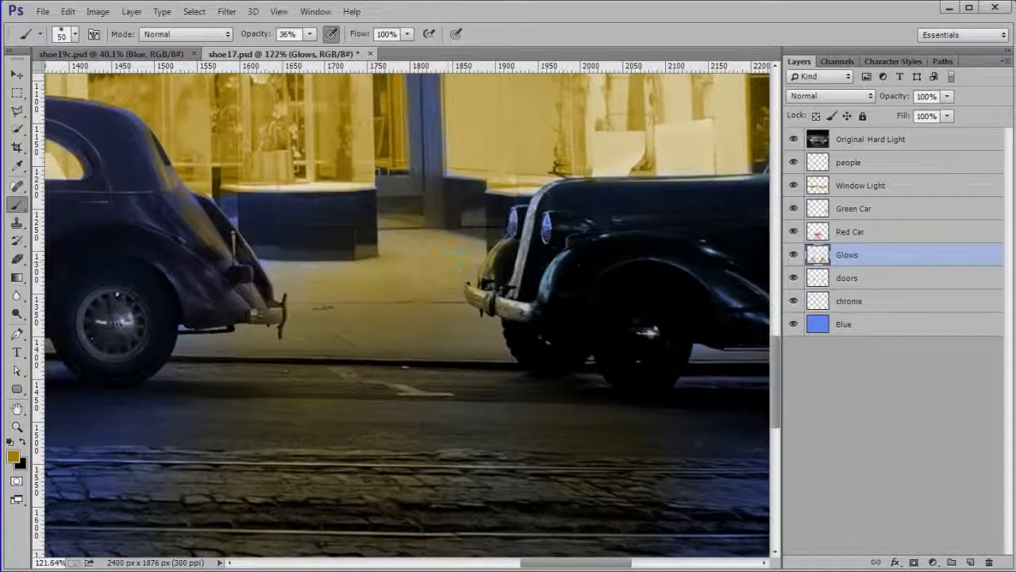
left_click_drag(368, 339, 850, 324)
left_click_drag(234, 386, 710, 526)
scroll(365, 444, "up", 4)
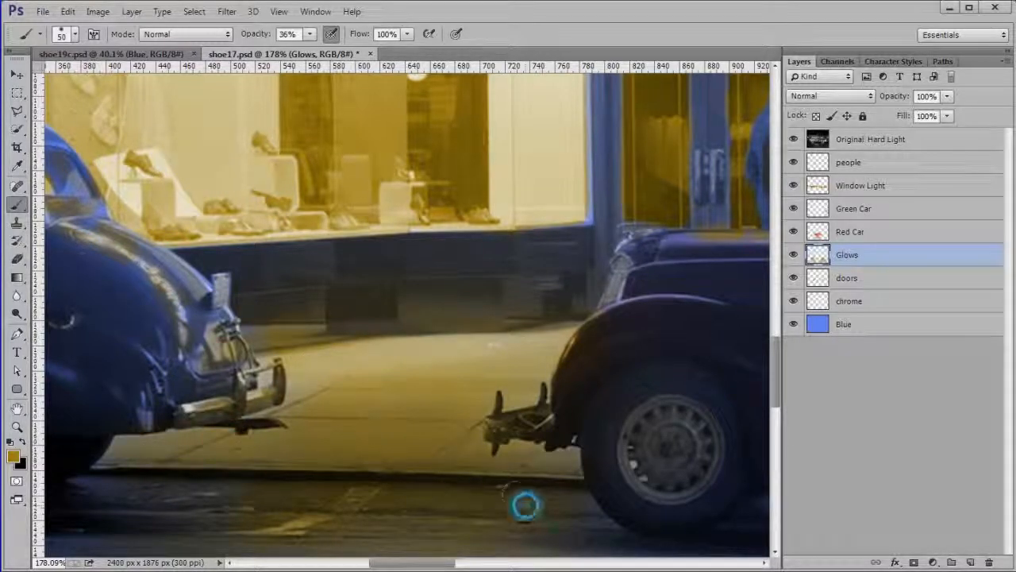
left_click_drag(251, 463, 754, 316)
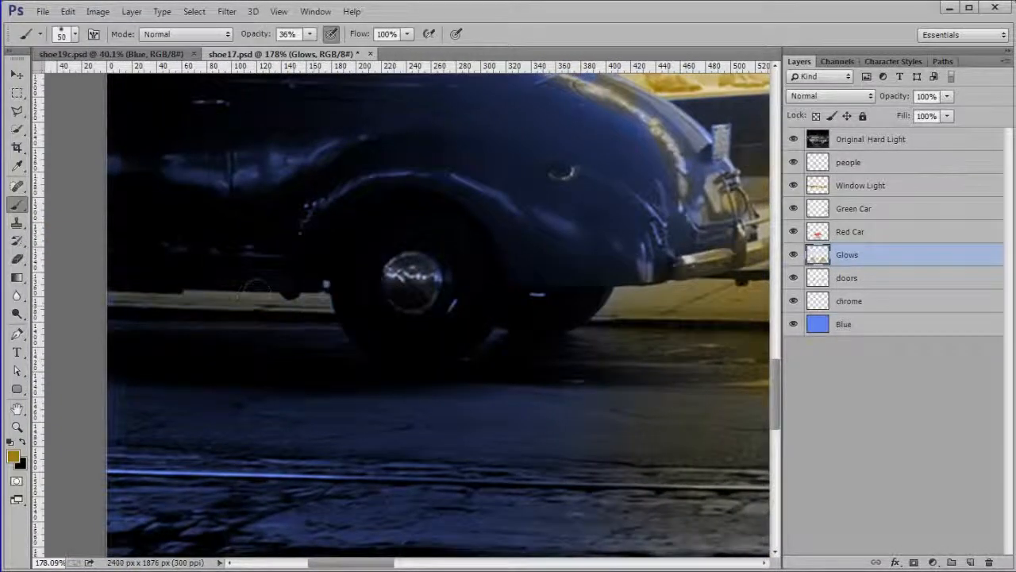
scroll(254, 285, "down", 2)
double_click(16, 407)
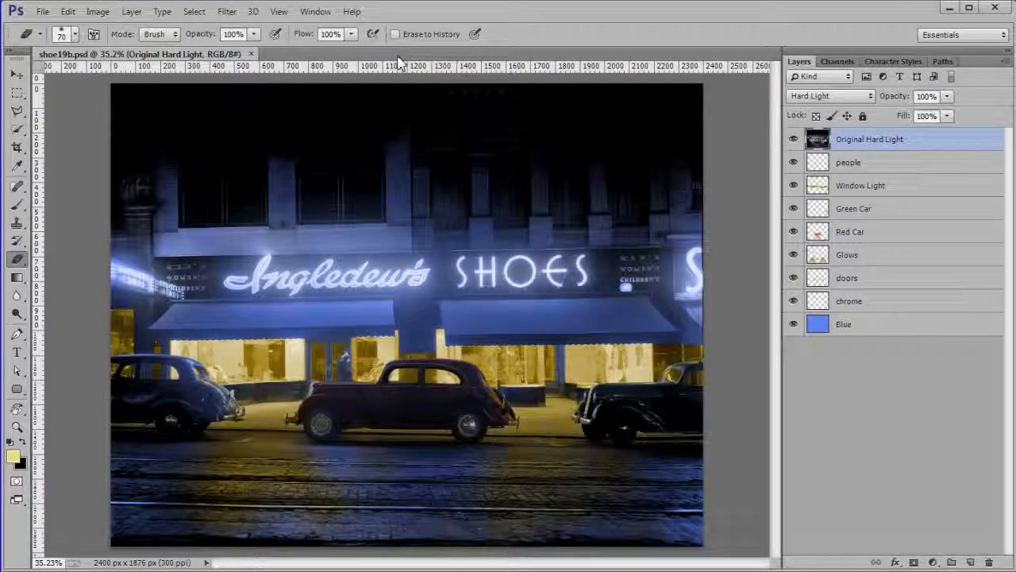
scroll(376, 305, "up", 3)
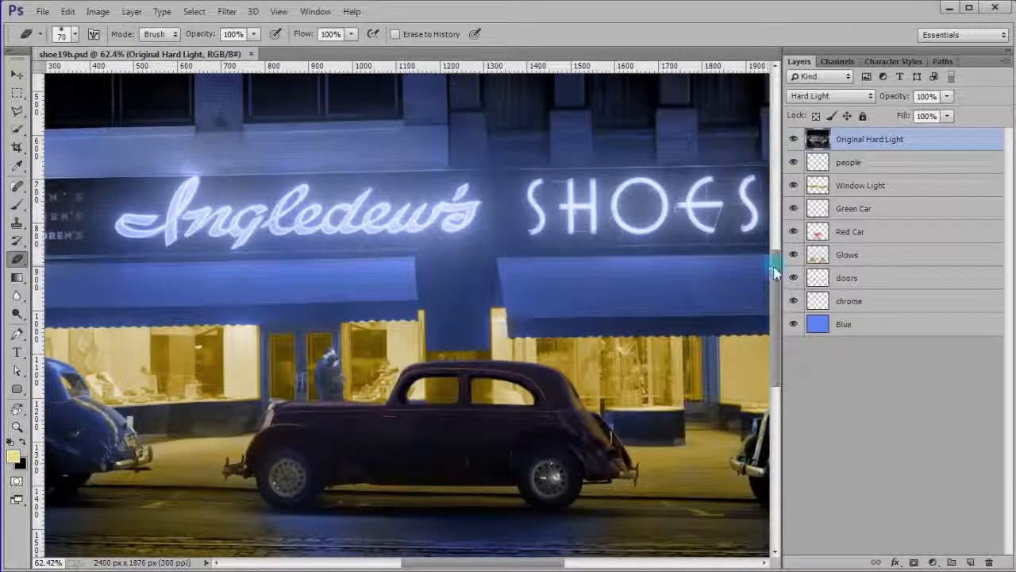
scroll(454, 409, "up", 4)
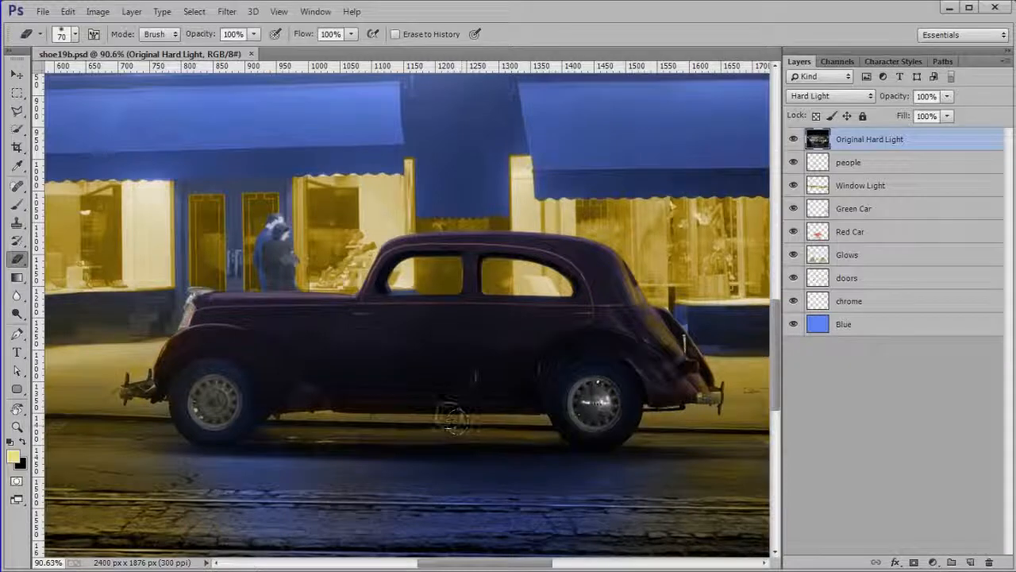
scroll(404, 320, "up", 2)
scroll(428, 246, "up", 1)
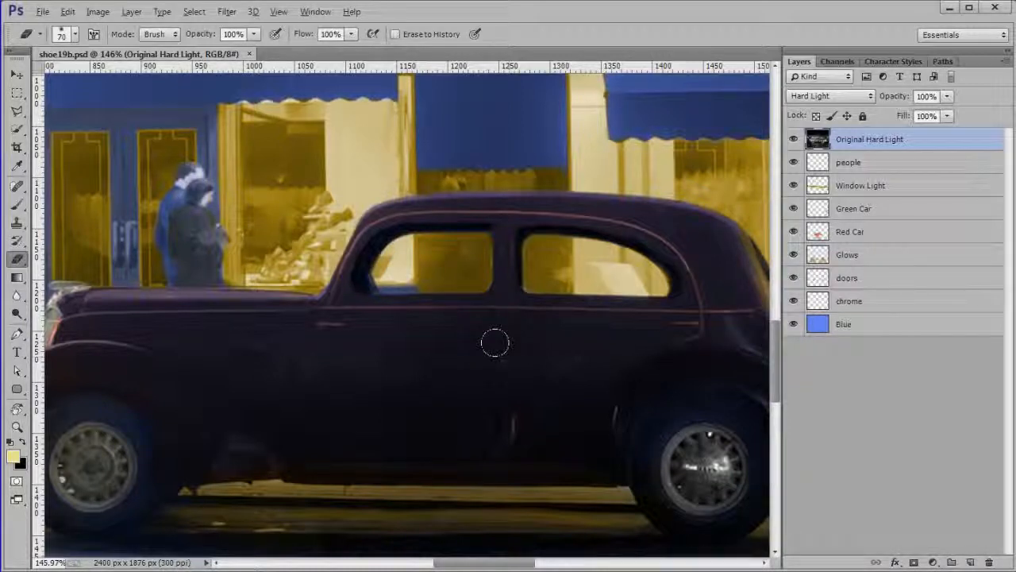
Set the people layer's opacity to 70%
left_click(905, 232)
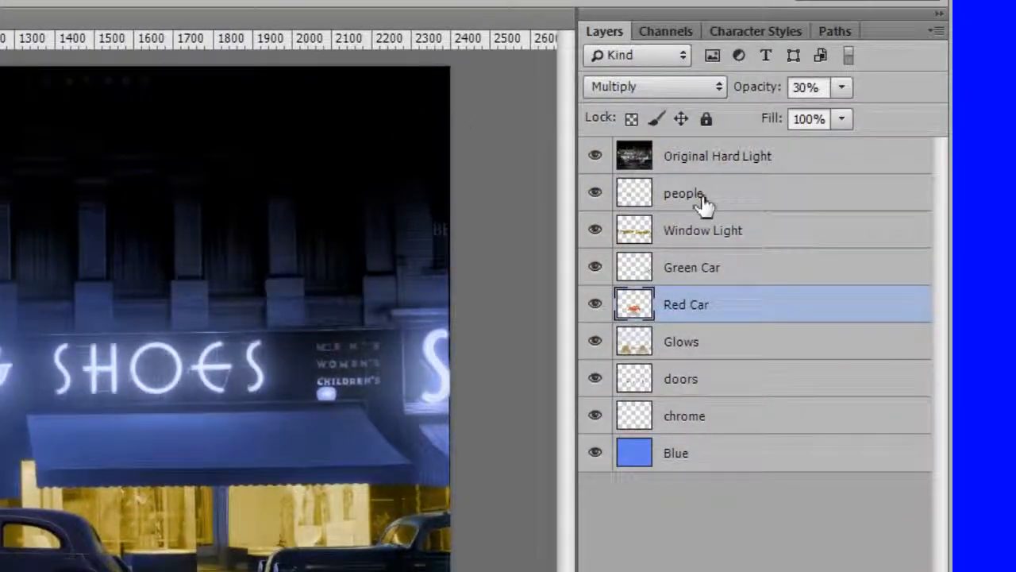
left_click(728, 205)
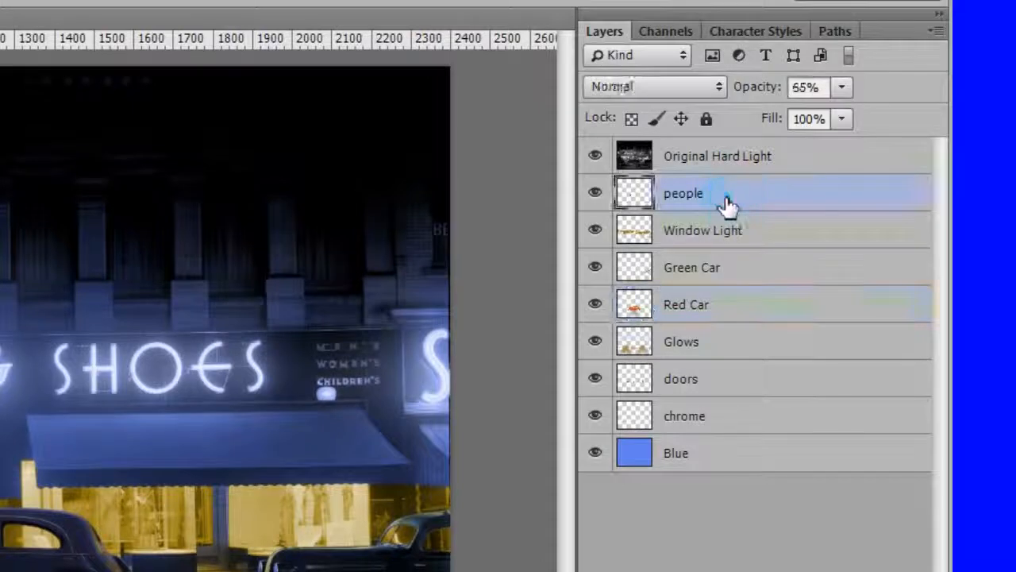
double_click(804, 87)
type("55")
key("Return")
type("70")
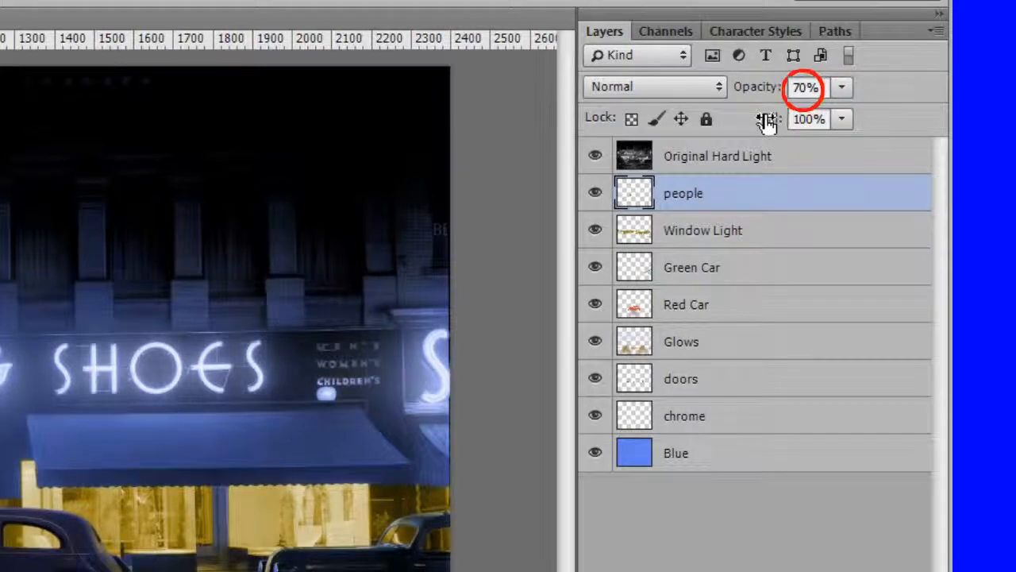
Set the Green Car layer's opacity to 50% and the Red Car layer's opacity to 70%
left_click(742, 269)
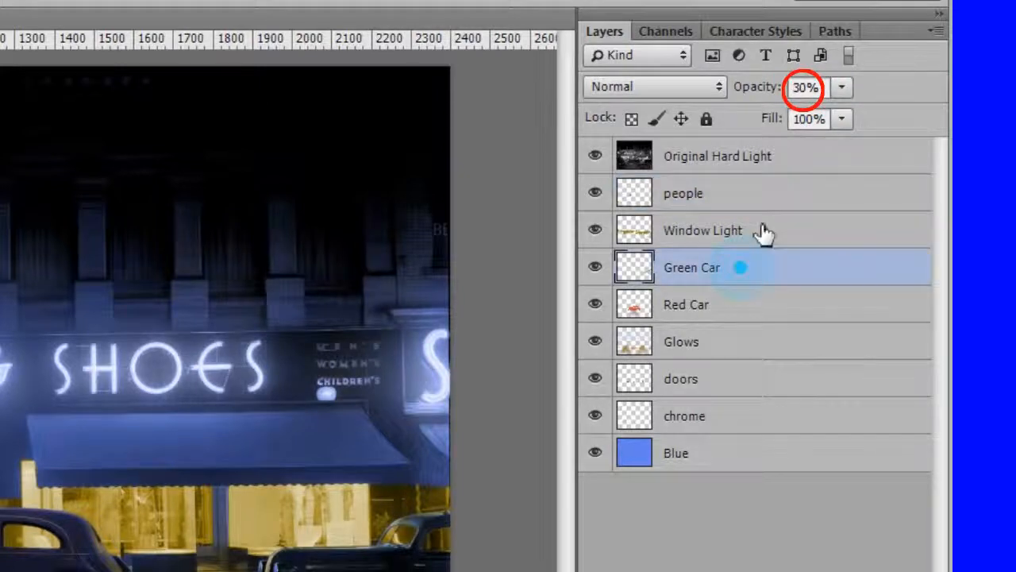
left_click(808, 87)
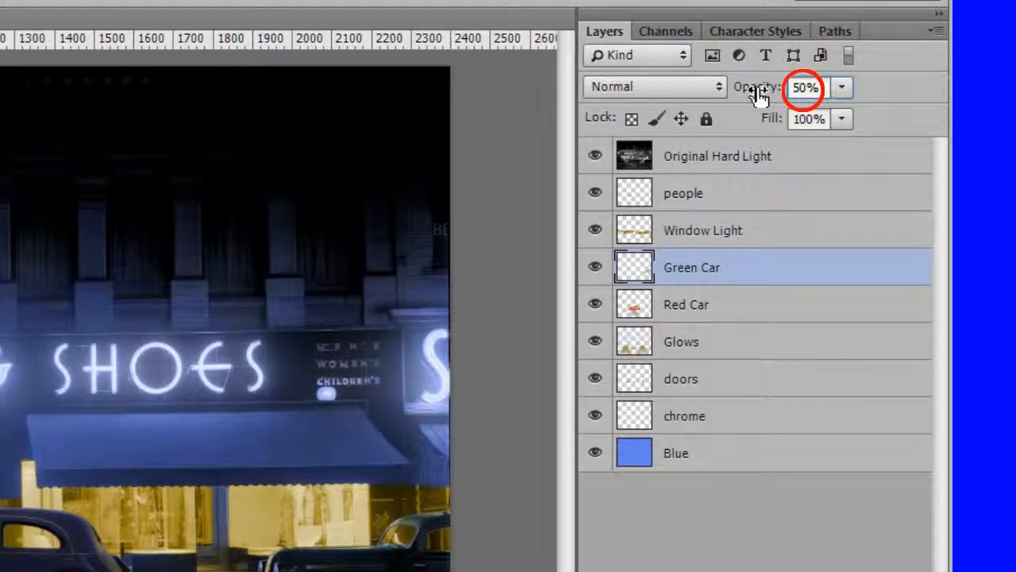
left_click(724, 304)
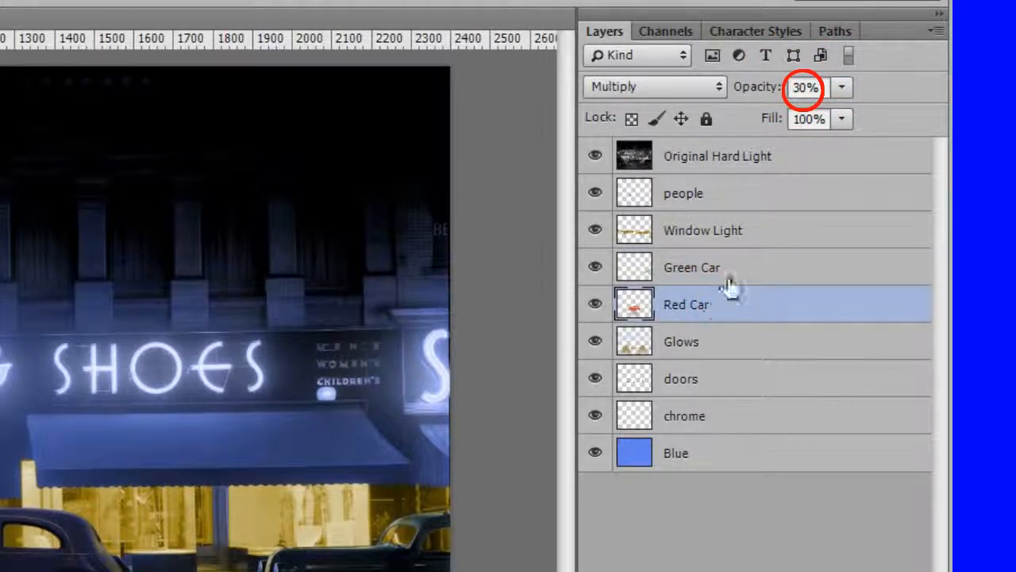
left_click(802, 88)
type("70")
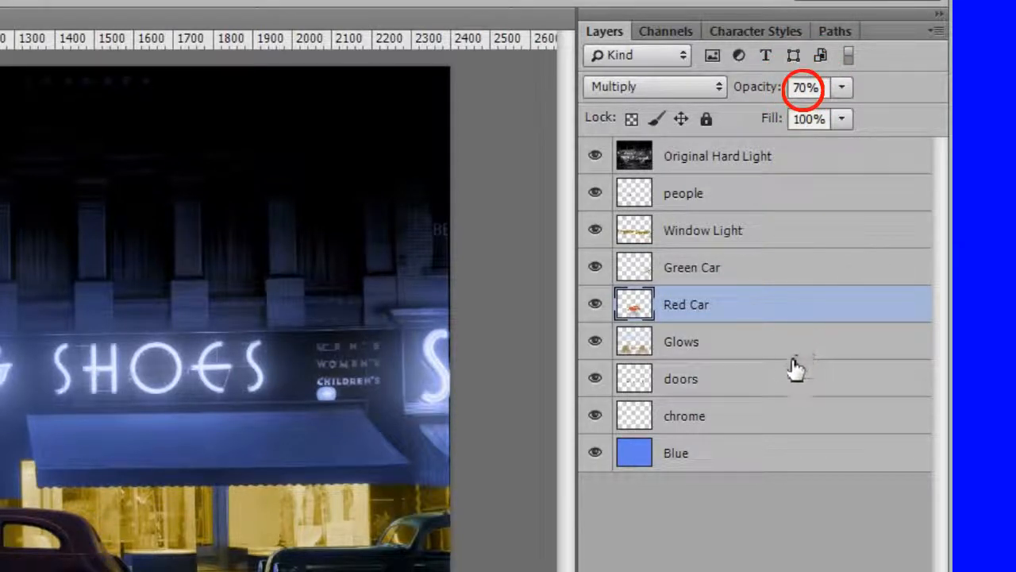
Set the Blue layer's opacity to 70% and check the color layers with Original Hard Light temporarily hidden
left_click(766, 454)
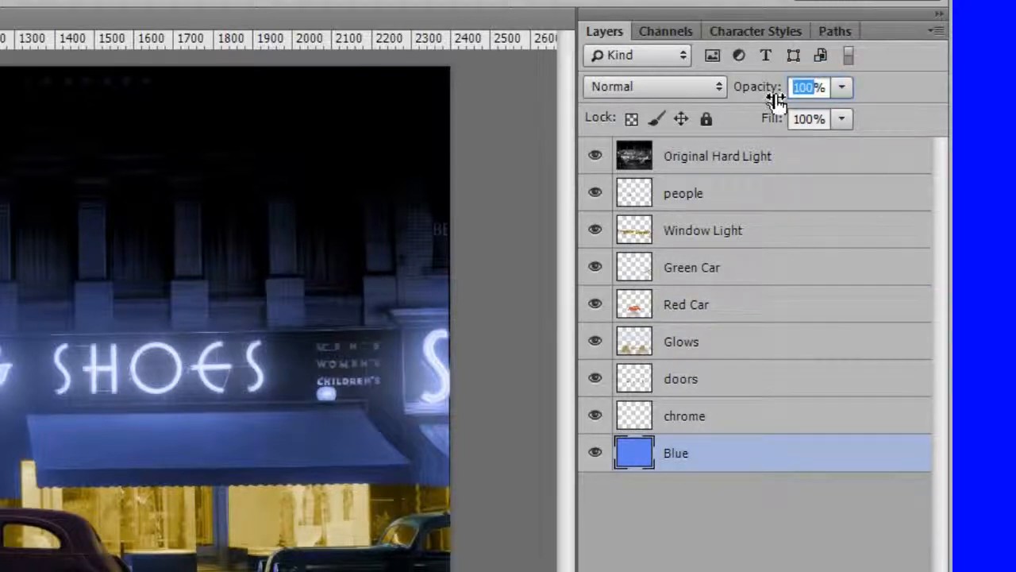
type("70")
key("Return")
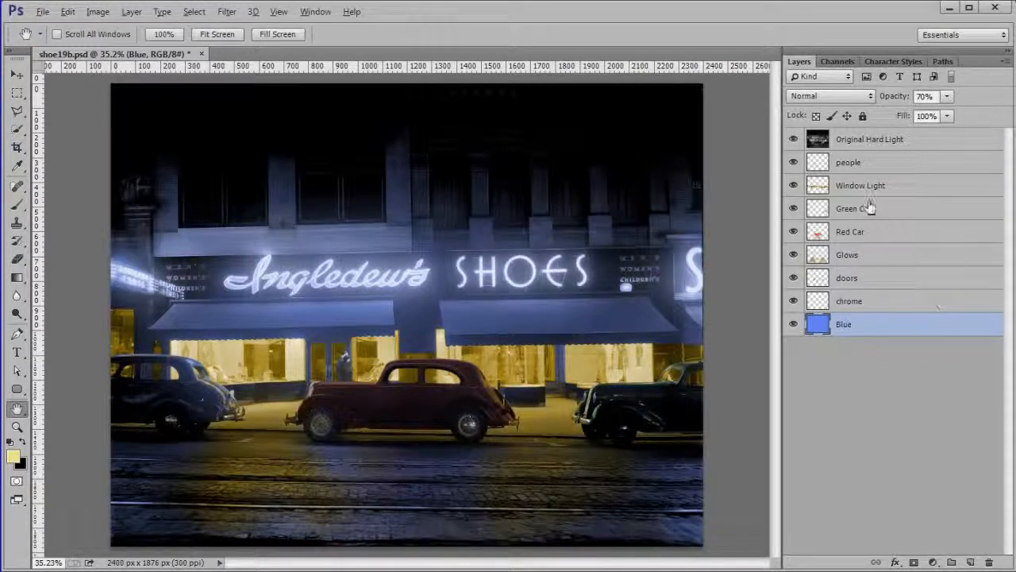
left_click(794, 139)
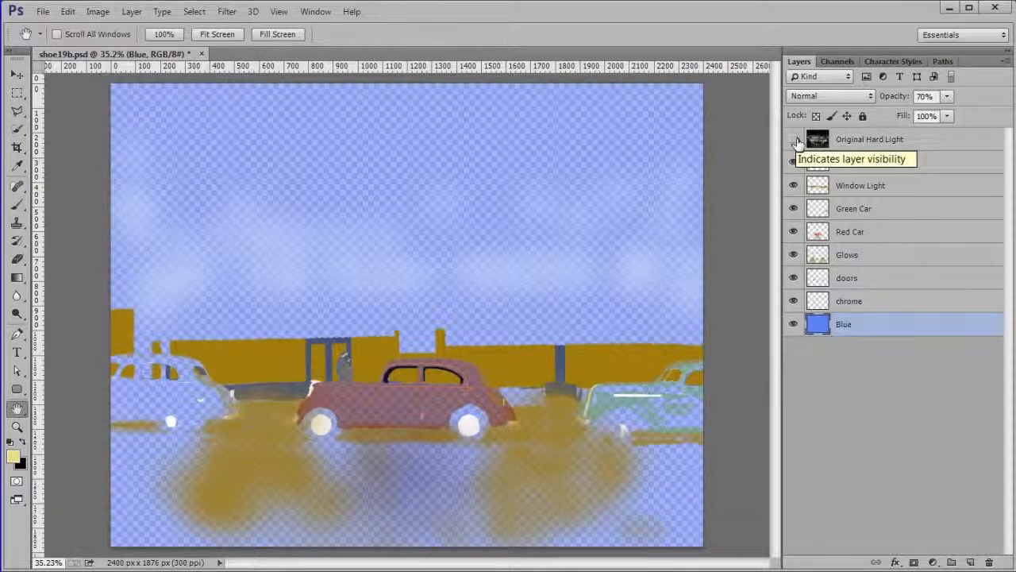
left_click(794, 140)
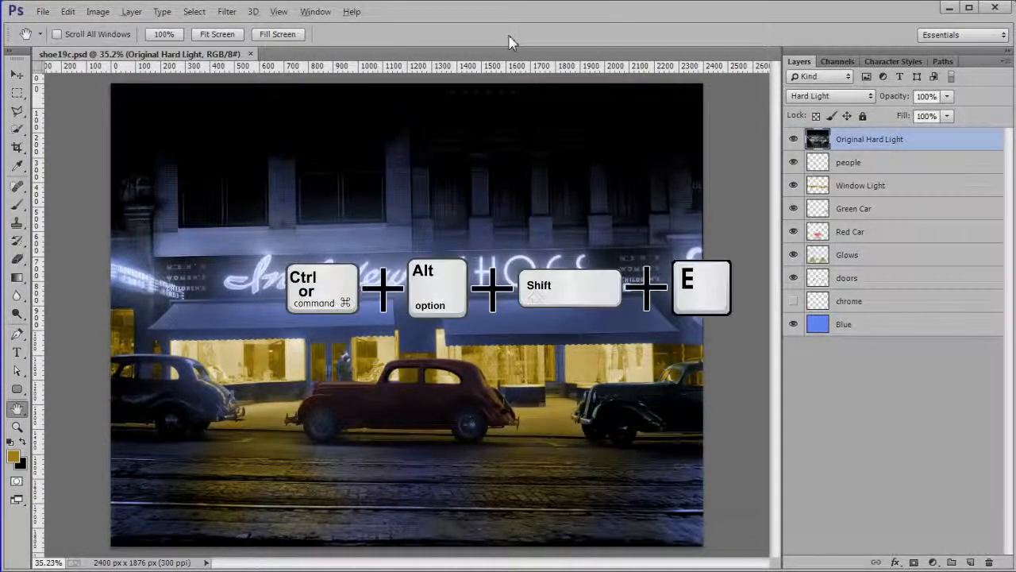
Stamp all visible layers into a new merged layer above Original Hard Light and name it composite
key("ctrl+alt+shift+e")
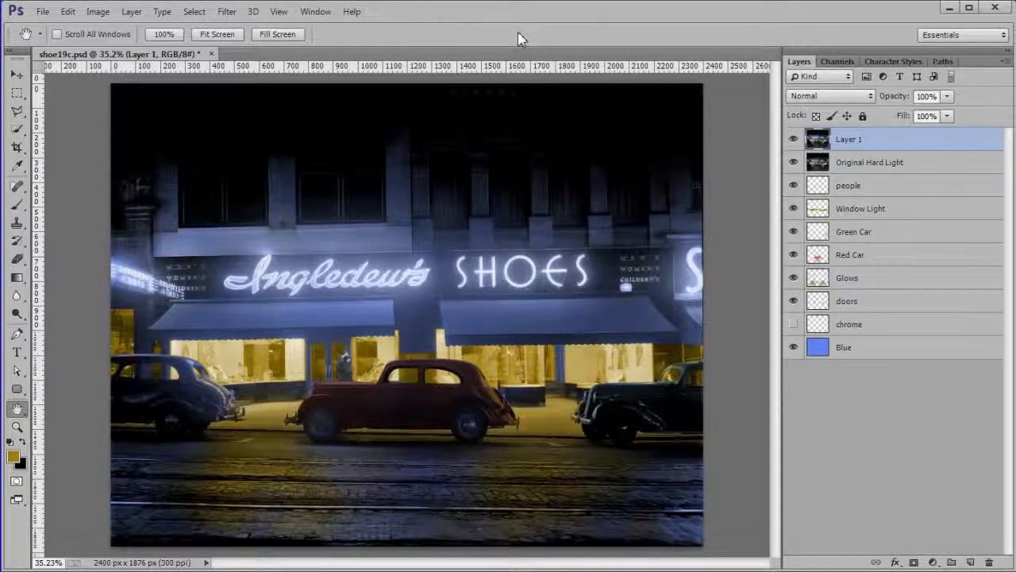
double_click(849, 142)
type("composite")
key("Return")
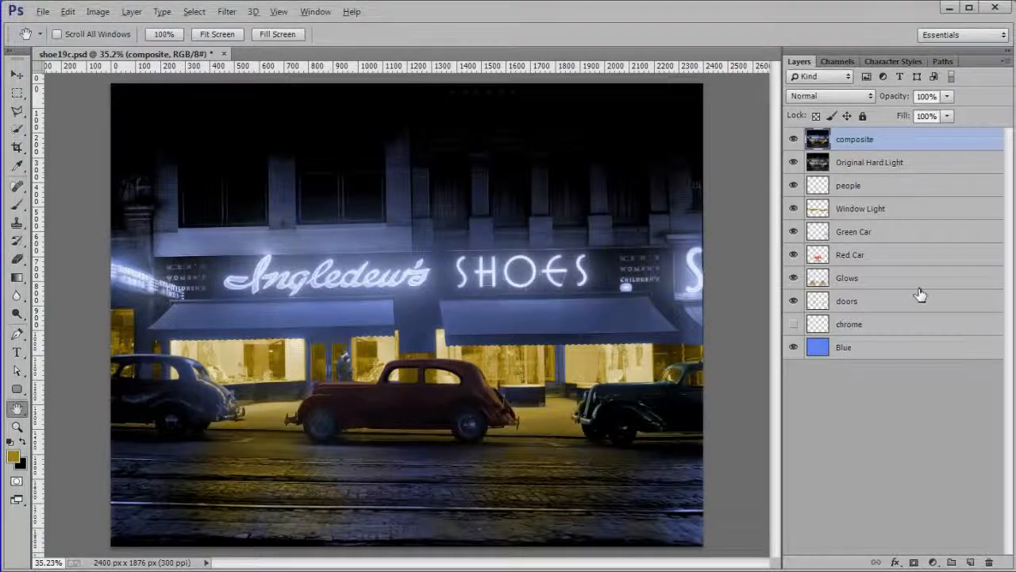
Add an empty layer above the composite layer and name it touchup
left_click(970, 562)
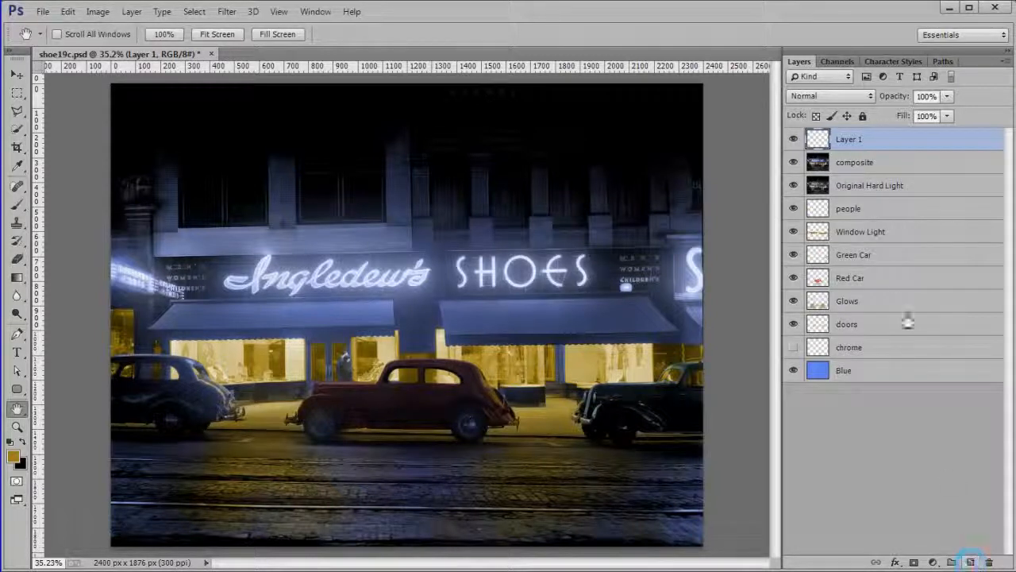
double_click(849, 140)
type("touchup")
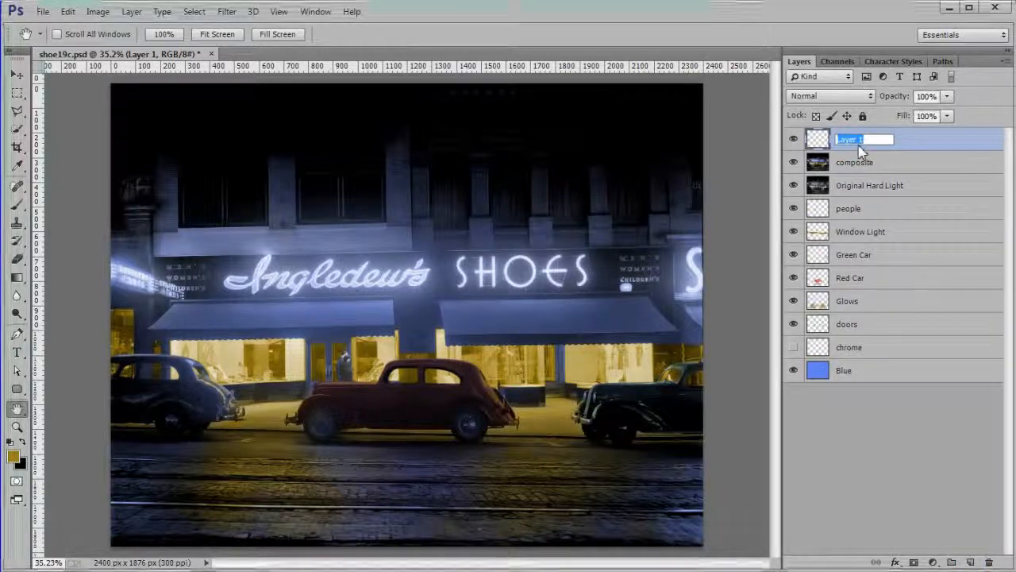
key("Return")
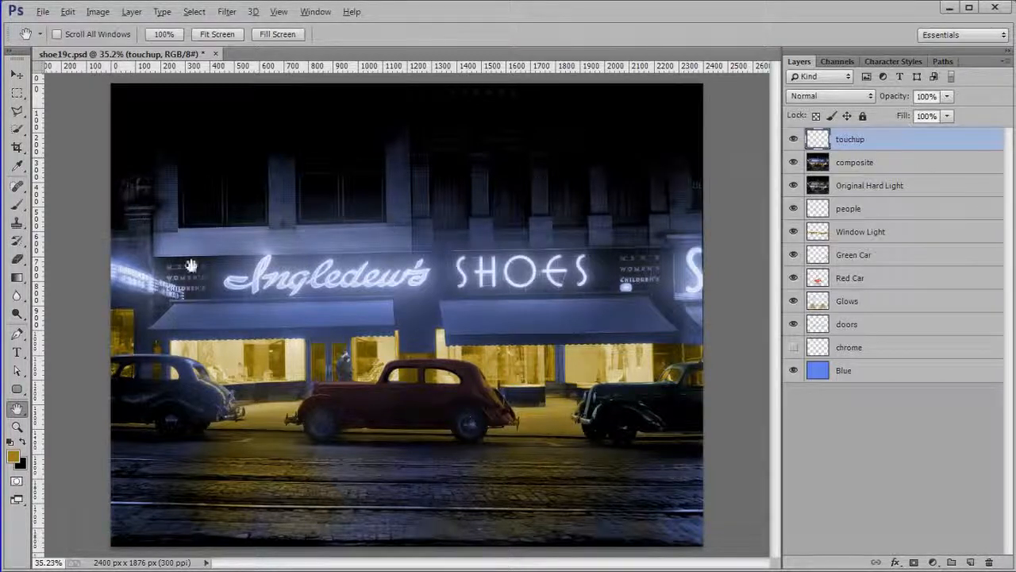
Use the Blur tool at 50% strength on the touchup layer to soften the painted edges of the couple by the store doors
left_click_drag(17, 301, 69, 291)
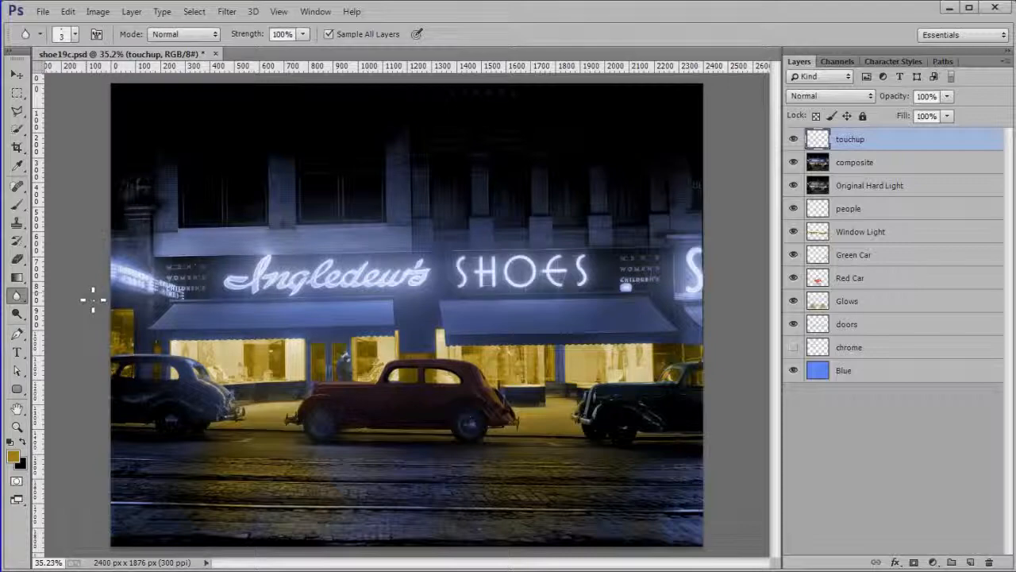
key("5")
scroll(339, 364, "up", 8)
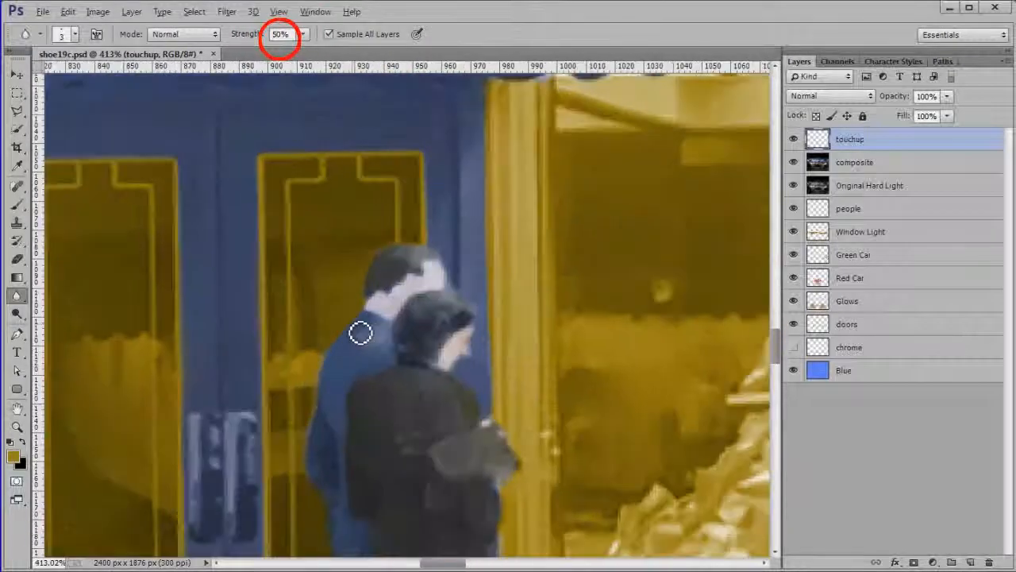
scroll(306, 495, "down", 3)
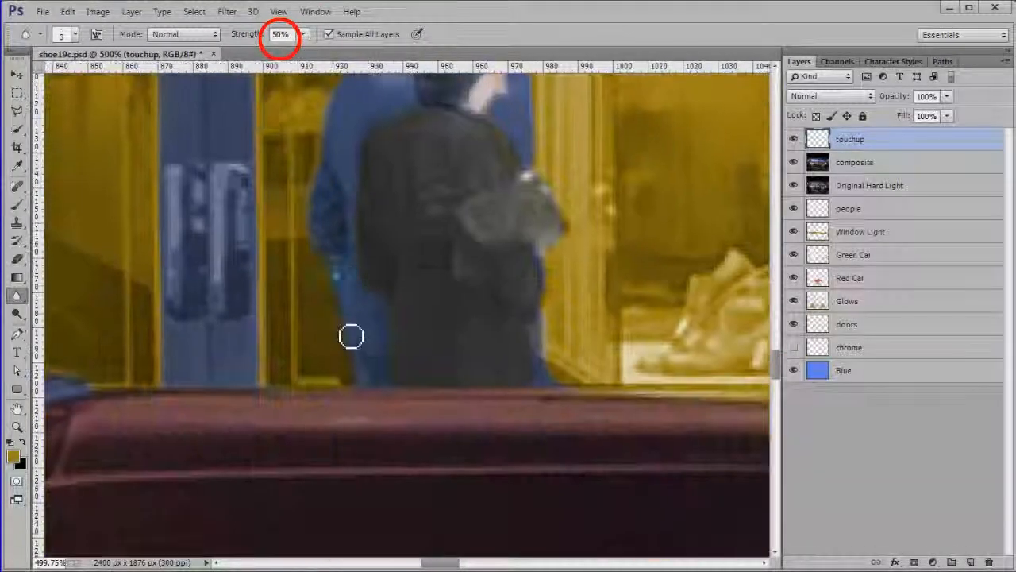
scroll(373, 290, "up", 4)
scroll(373, 289, "right", 2)
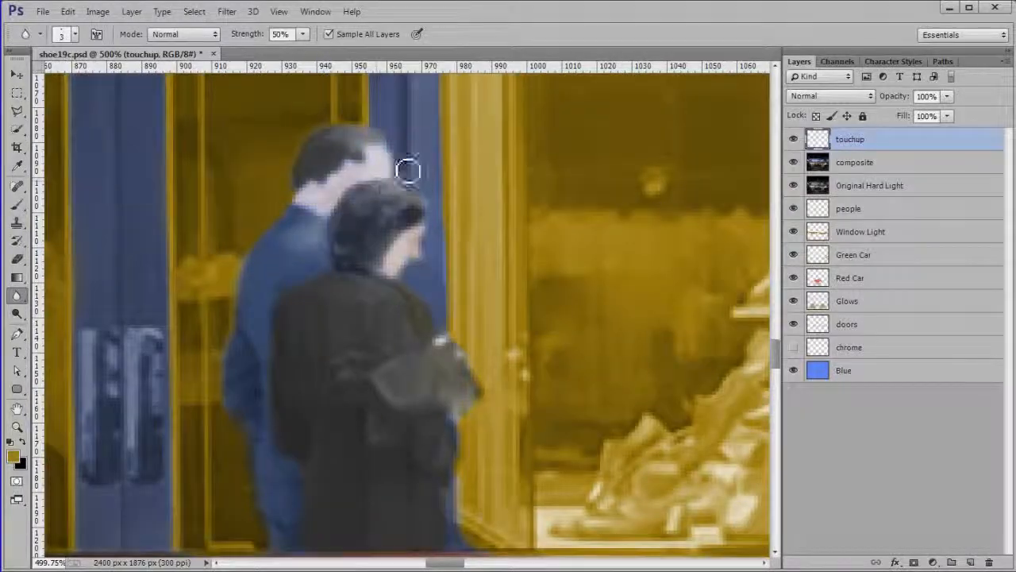
scroll(358, 182, "down", 3)
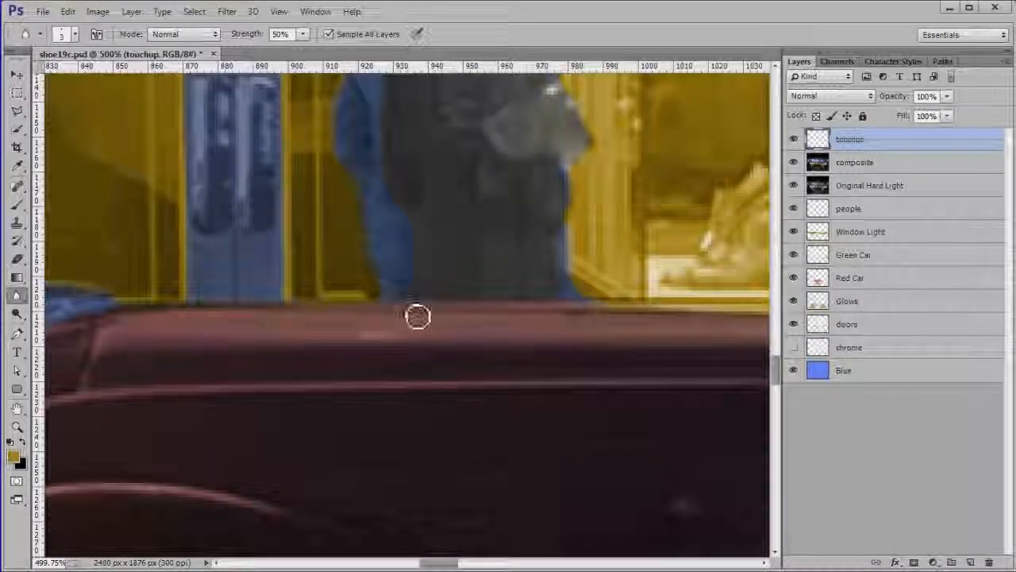
Soften the painted edge along the red car's hood and roofline with the Blur tool
scroll(583, 324, "down", 1)
scroll(583, 324, "right", 4)
scroll(558, 199, "up", 2)
scroll(558, 198, "right", 3)
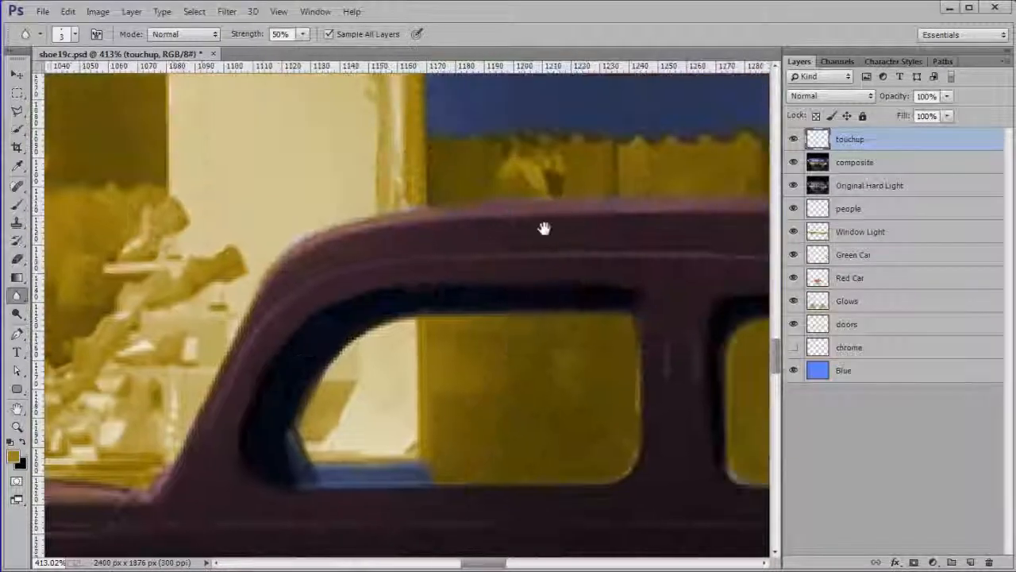
scroll(545, 227, "right", 2)
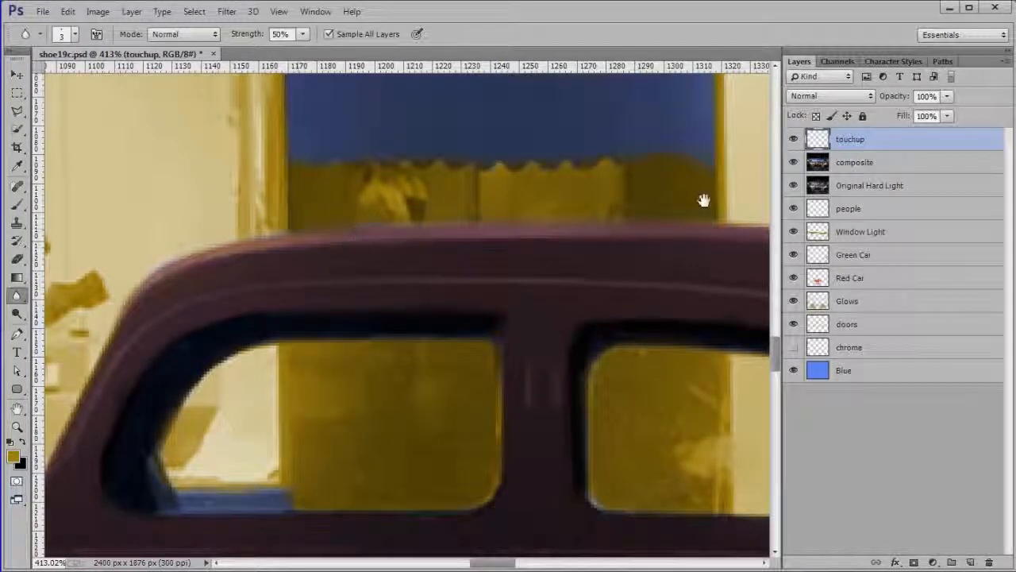
scroll(675, 223, "right", 3)
scroll(664, 229, "right", 3)
scroll(532, 249, "down", 1)
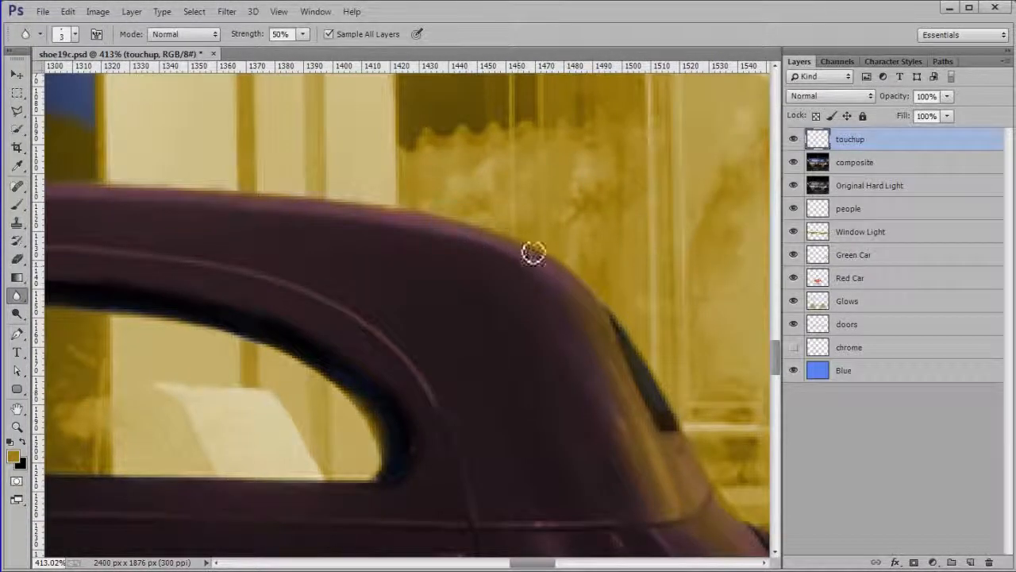
Blur the color edges down the red car's sloping back and rear fender to its bumper
scroll(691, 436, "right", 1)
scroll(572, 343, "down", 1)
scroll(558, 315, "right", 3)
scroll(257, 131, "down", 2)
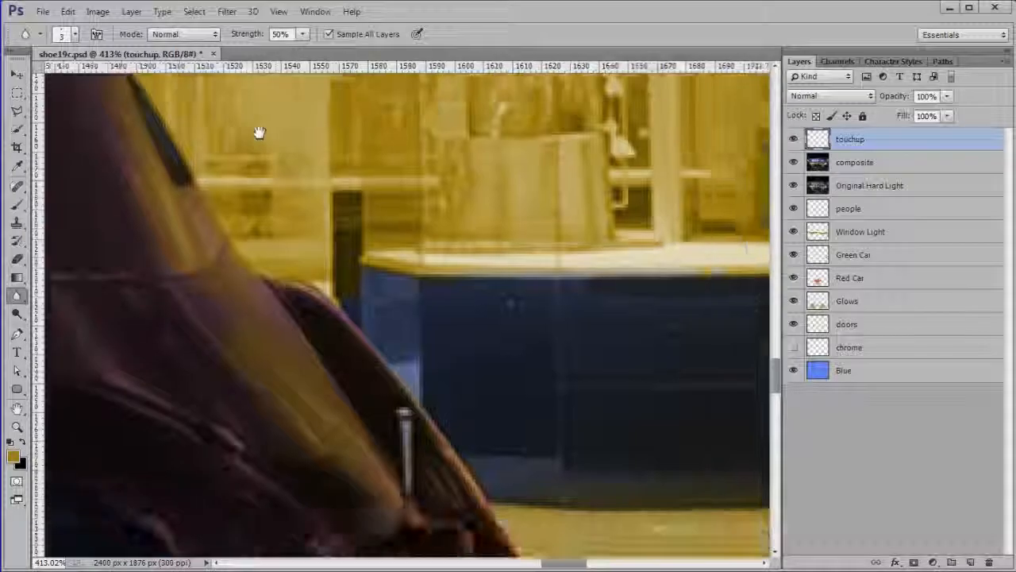
scroll(447, 284, "down", 1)
left_click_drag(240, 288, 277, 318)
left_click_drag(183, 395, 261, 509)
scroll(150, 230, "right", 3)
scroll(150, 230, "down", 2)
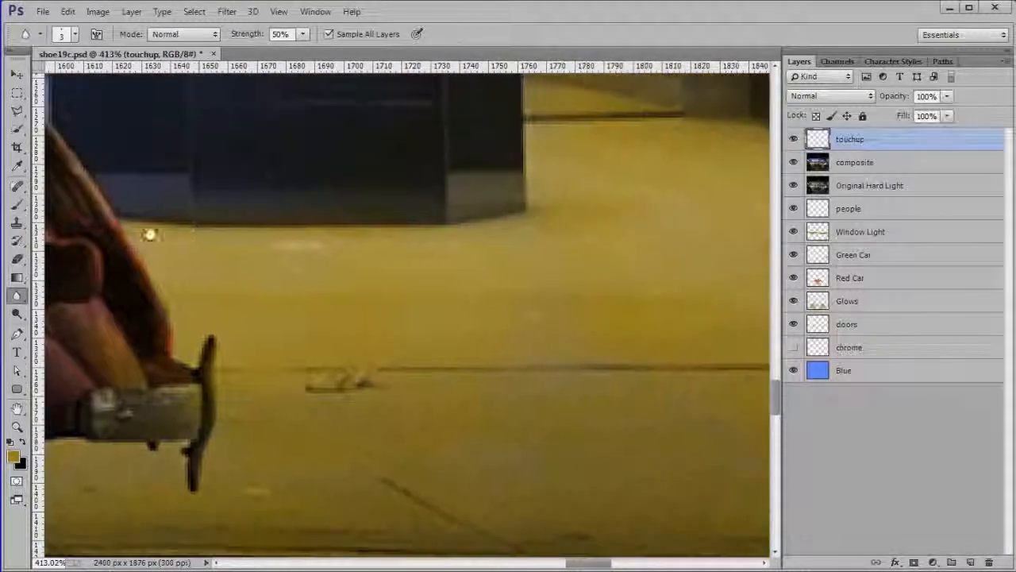
Soften the painted edges of the green car's front fender, grille and upper hood line
scroll(301, 317, "up", 2)
scroll(302, 317, "right", 5)
scroll(374, 401, "up", 1)
scroll(374, 401, "right", 1)
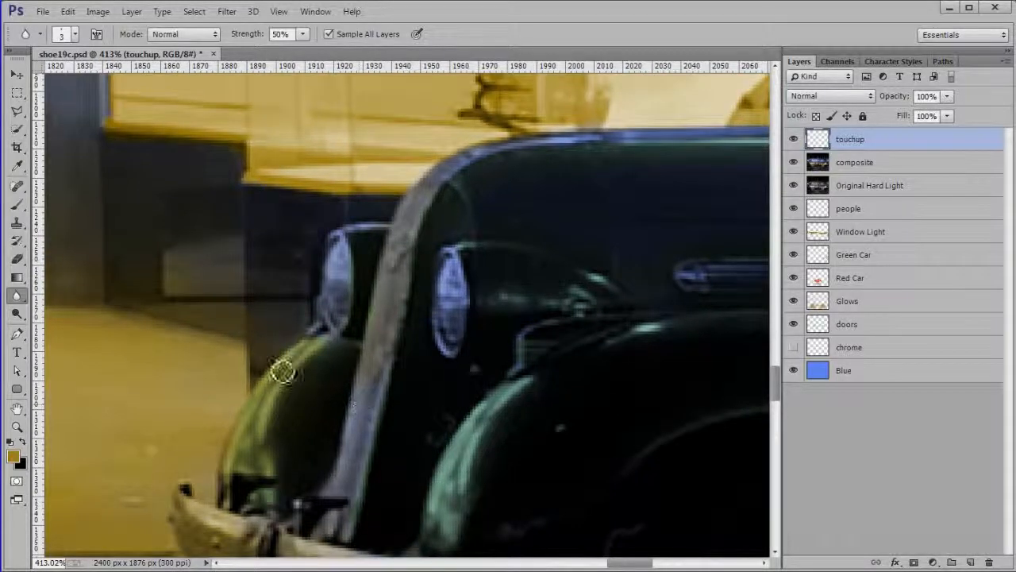
left_click_drag(573, 238, 259, 243)
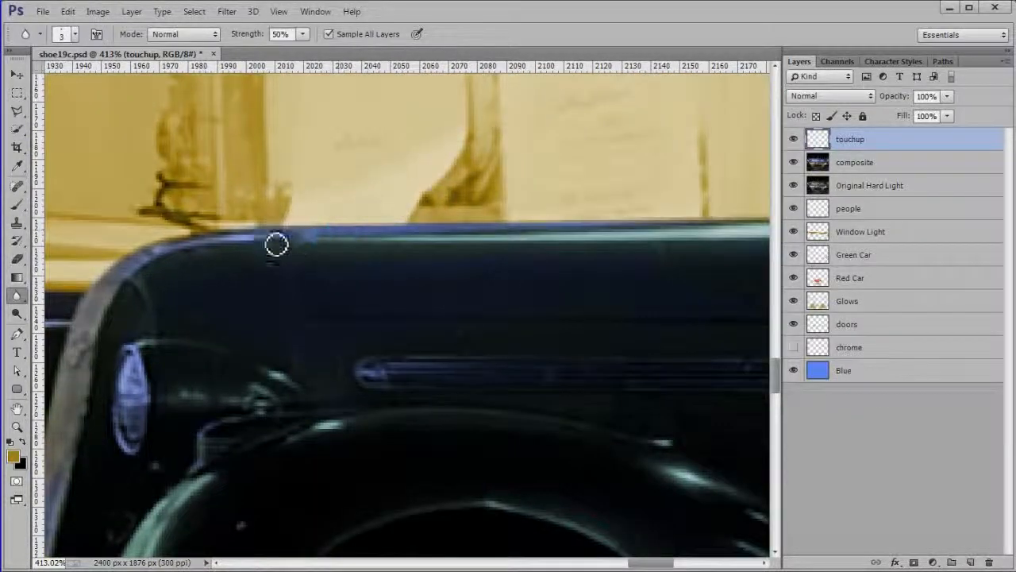
left_click_drag(559, 304, 158, 328)
mouse_move(755, 208)
left_mouse_down()
mouse_move(647, 311)
mouse_move(225, 426)
left_mouse_up()
Enlarge the blur brush to 4 px and soften the edges around the green car's roof and side windows
key("]")
left_click_drag(464, 318, 328, 215)
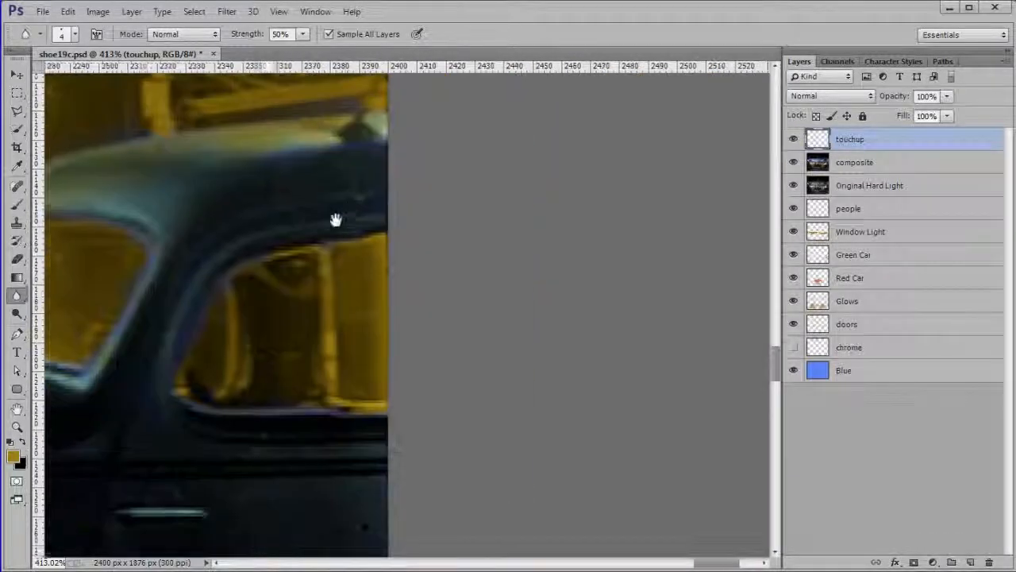
left_click_drag(322, 444, 457, 212)
left_click_drag(217, 376, 746, 381)
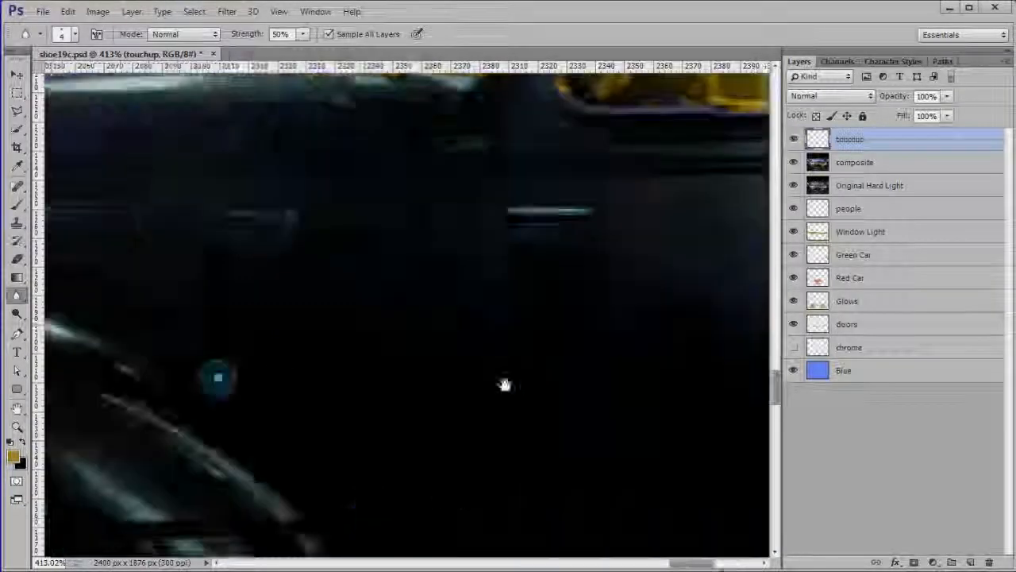
Blur the painted edges around the green car's front bumper and the red car's rear bumper and wheel
scroll(542, 336, "down", 2)
left_click_drag(52, 325, 389, 335)
left_click_drag(131, 274, 699, 212)
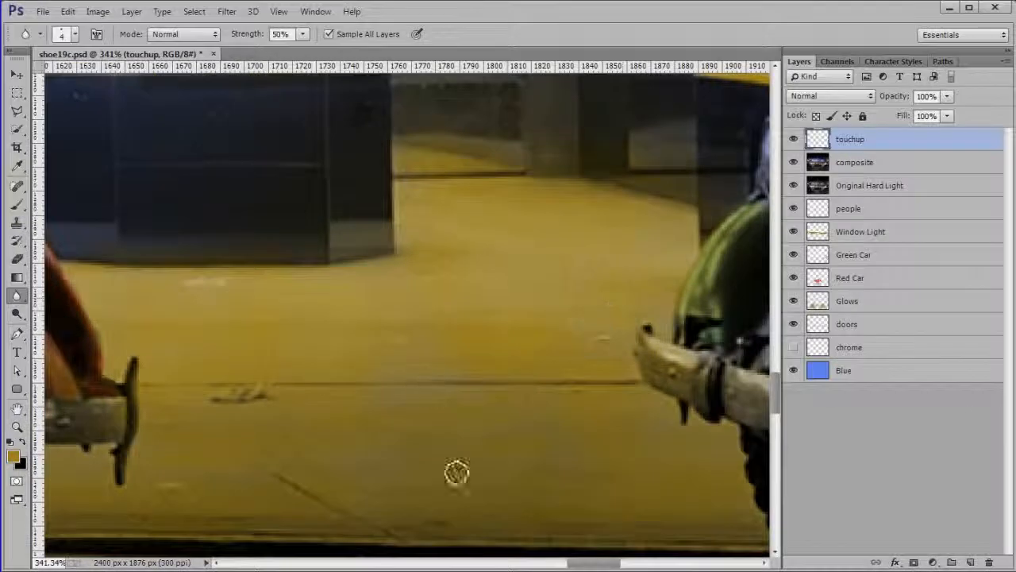
left_click_drag(397, 410, 681, 354)
left_click_drag(222, 426, 672, 445)
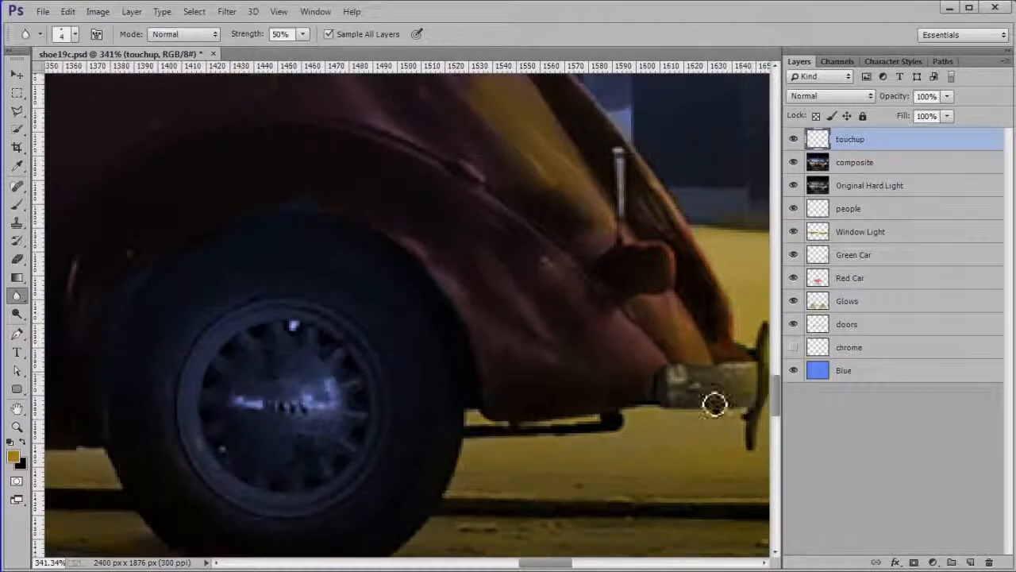
Soften the color edges around the red car's side windows and return to the full image view
left_click_drag(270, 461, 466, 183)
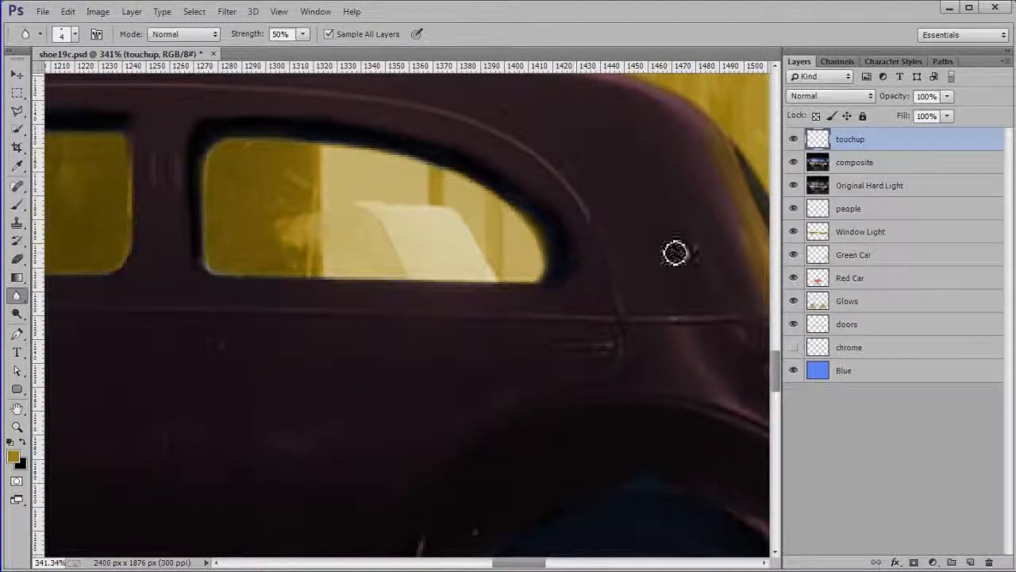
left_click_drag(243, 138, 424, 251)
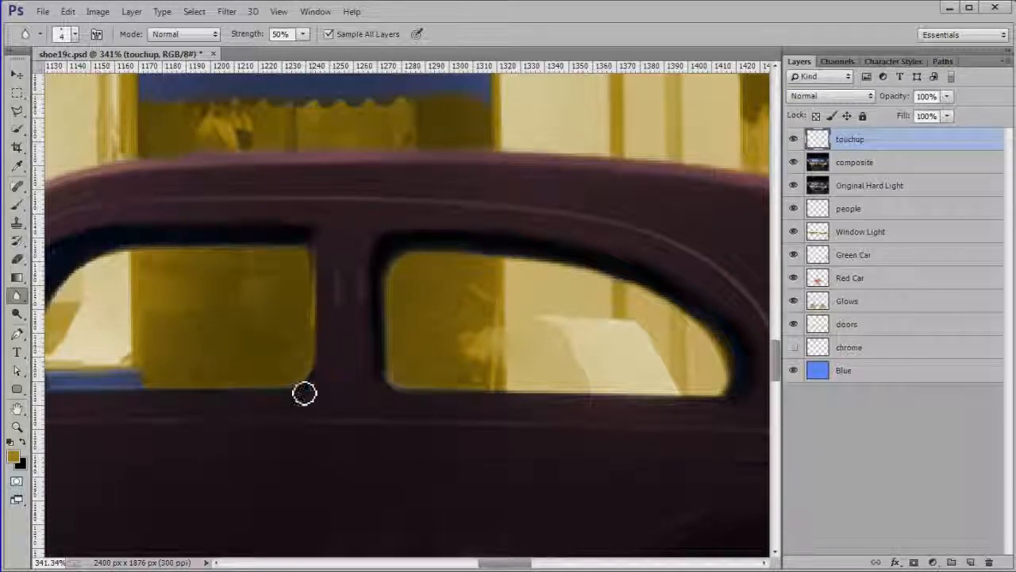
left_click_drag(53, 300, 273, 295)
left_click_drag(191, 461, 417, 434)
scroll(372, 314, "down", 5)
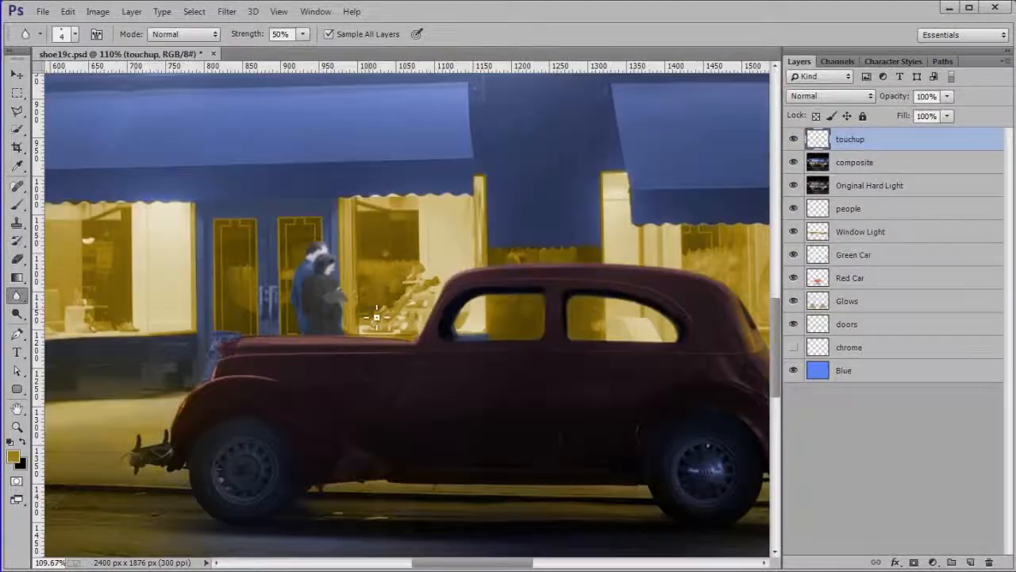
double_click(16, 409)
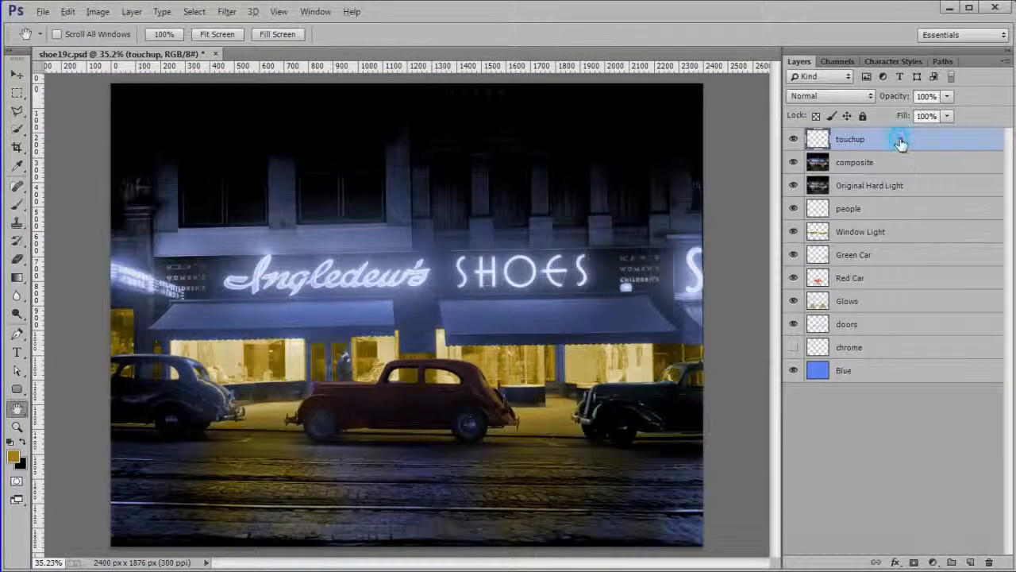
Merge the touchup and composite layers into one layer and convert it to a smart object
left_click(896, 163, "shift")
right_click(896, 165)
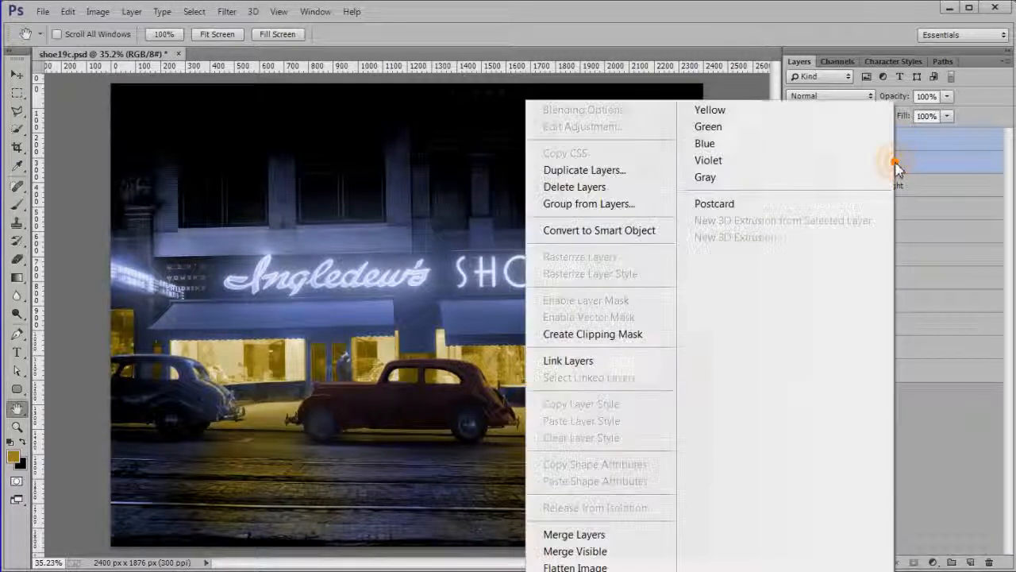
left_click(600, 540)
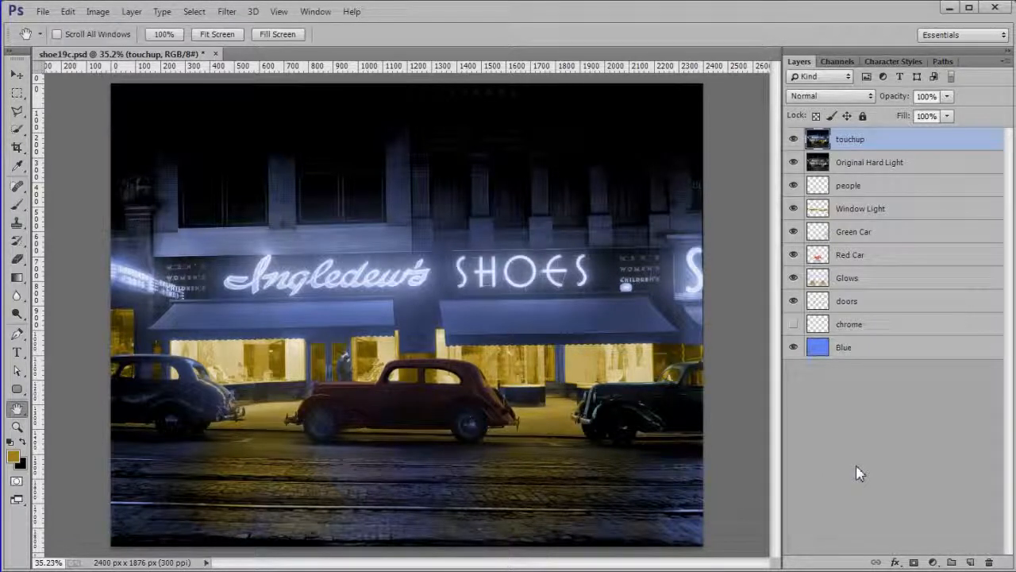
right_click(882, 142)
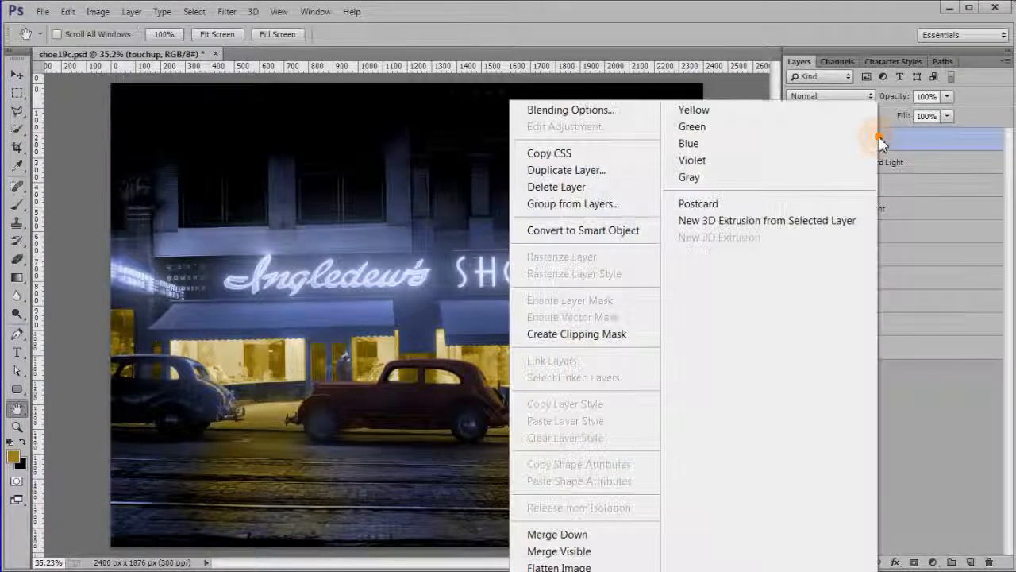
left_click(629, 232)
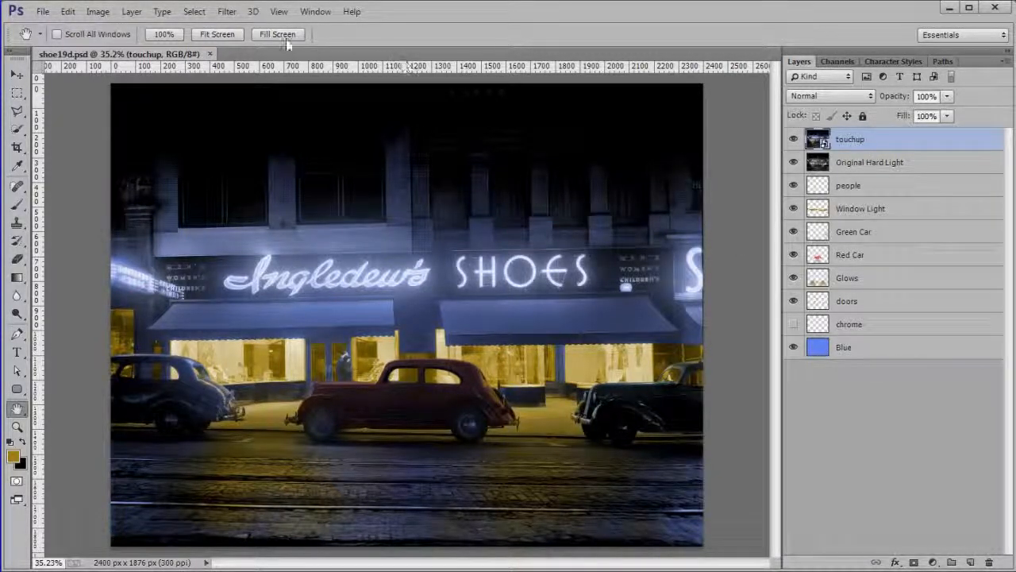
Open the Camera Raw Filter for the touchup smart object
left_click(230, 12)
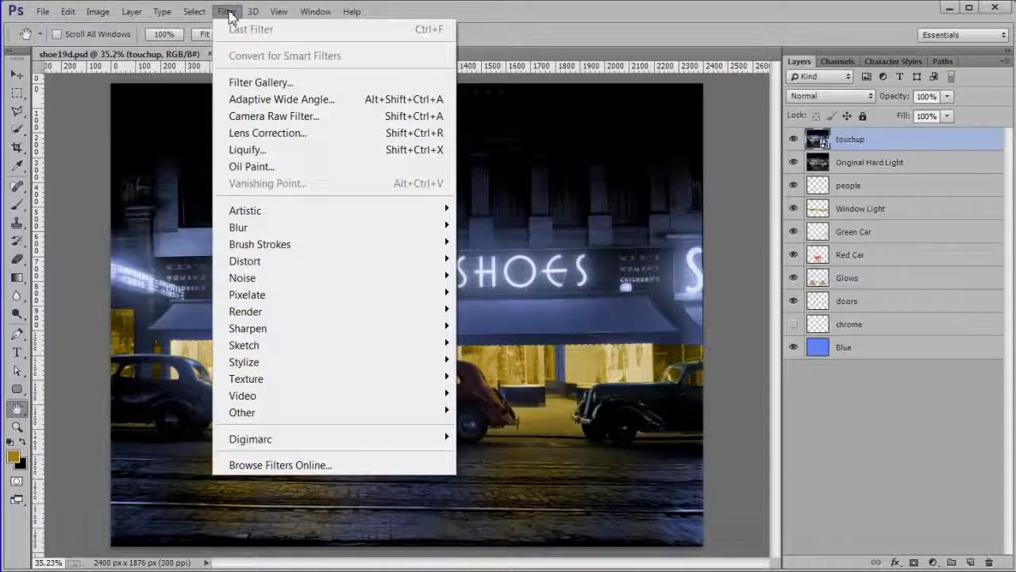
left_click(264, 100)
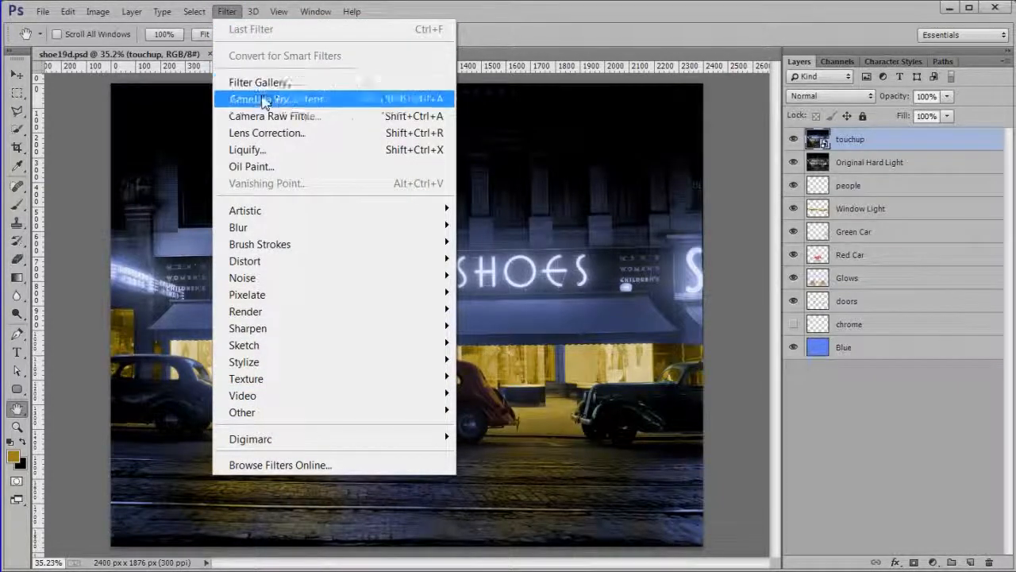
left_click(279, 114)
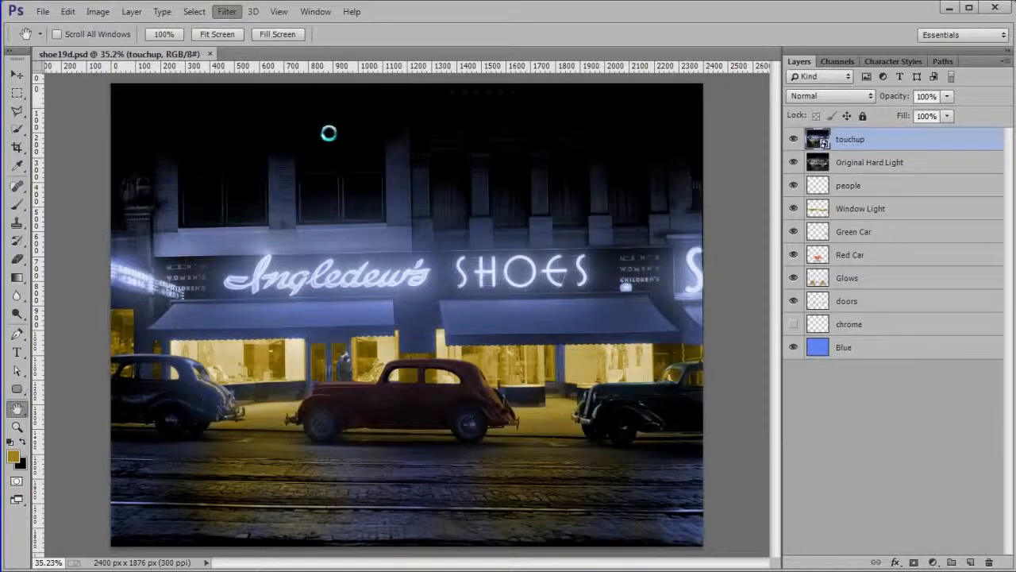